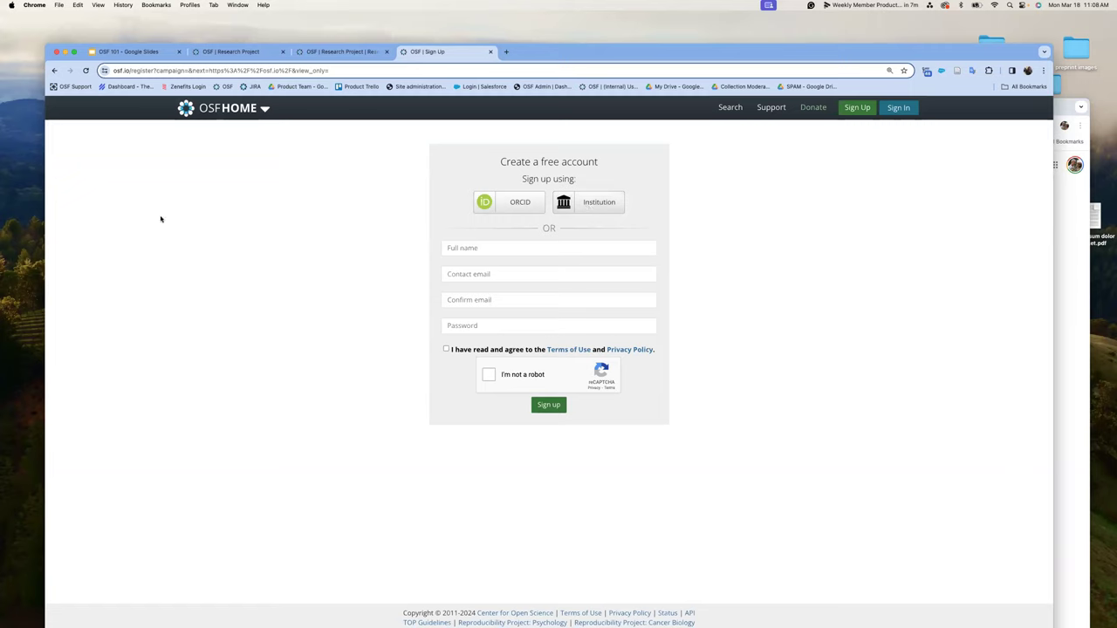
- Open the OSF Institutions page and start a search in the institutions list
click(260, 109)
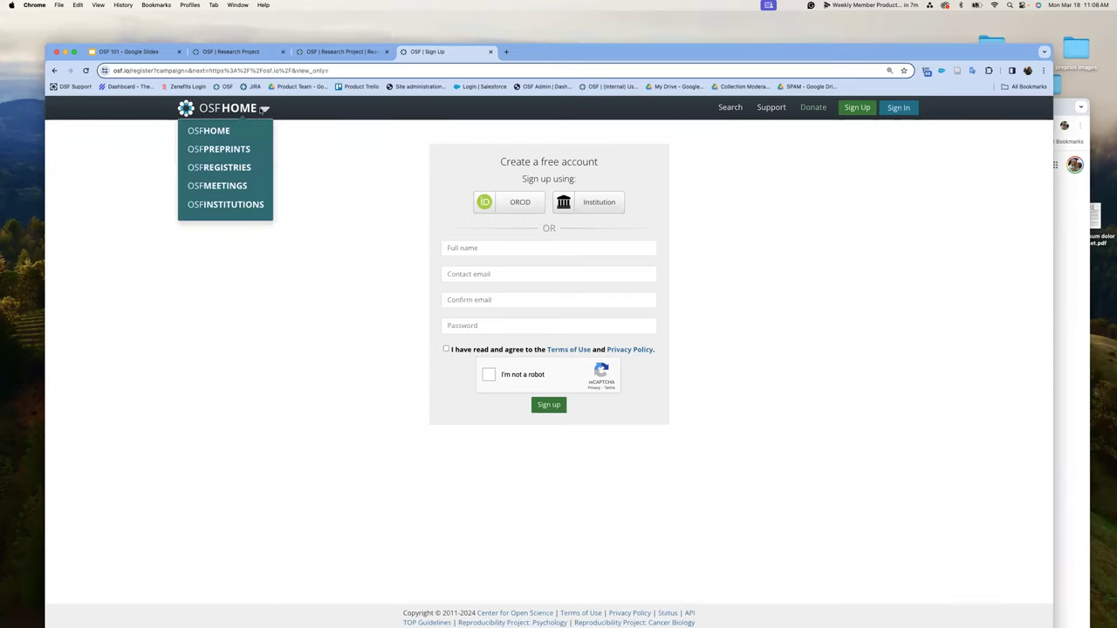
click(240, 202)
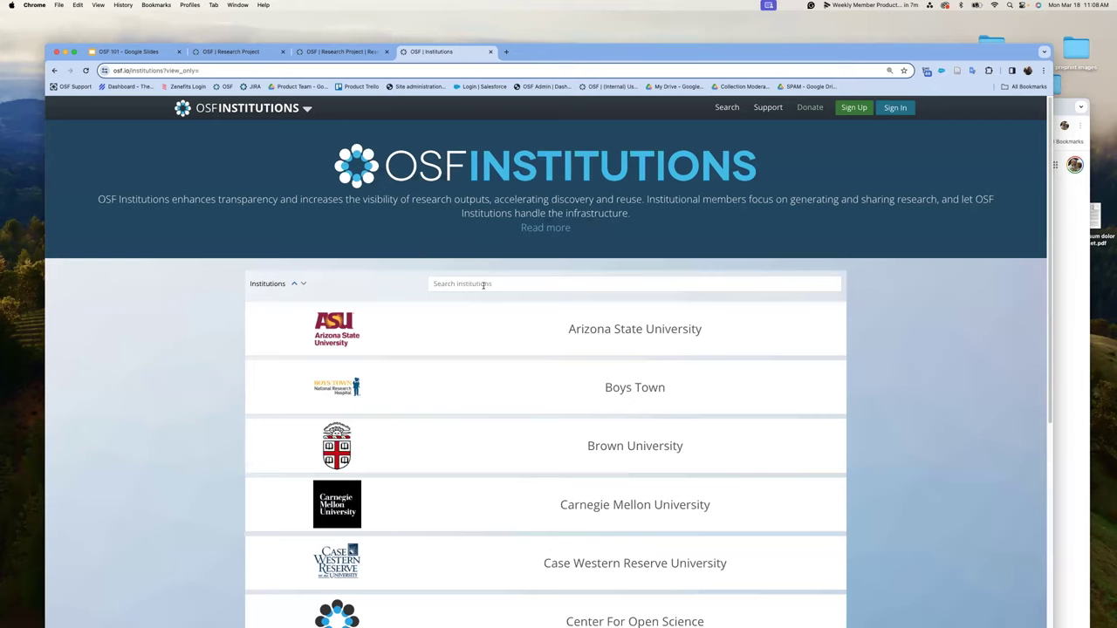
click(482, 285)
text(l)
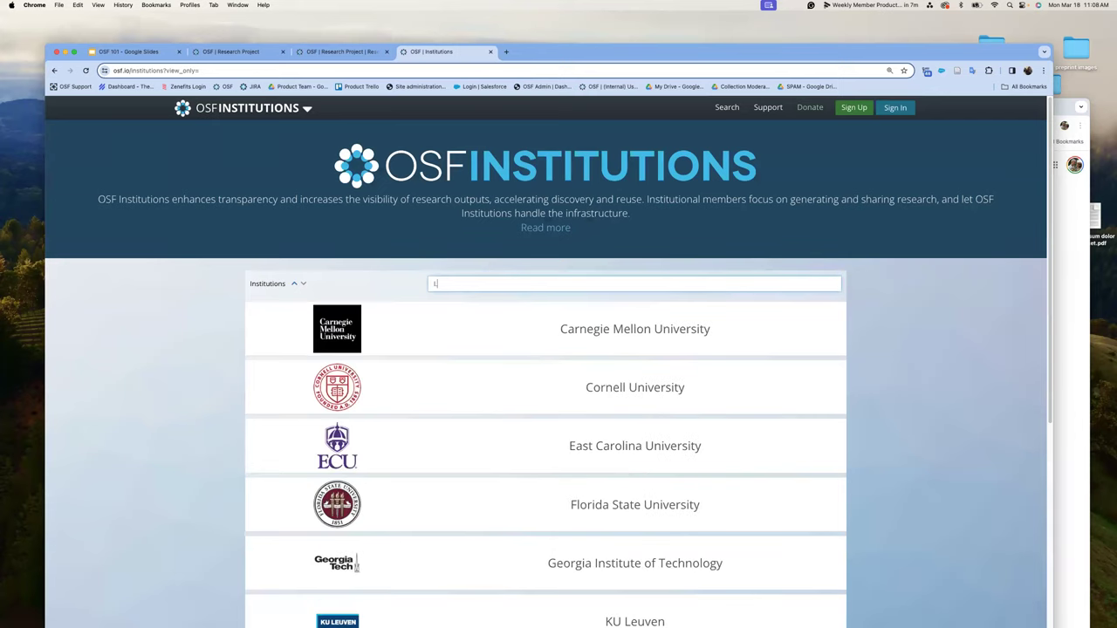
key(BackSpace)
text(Jam)
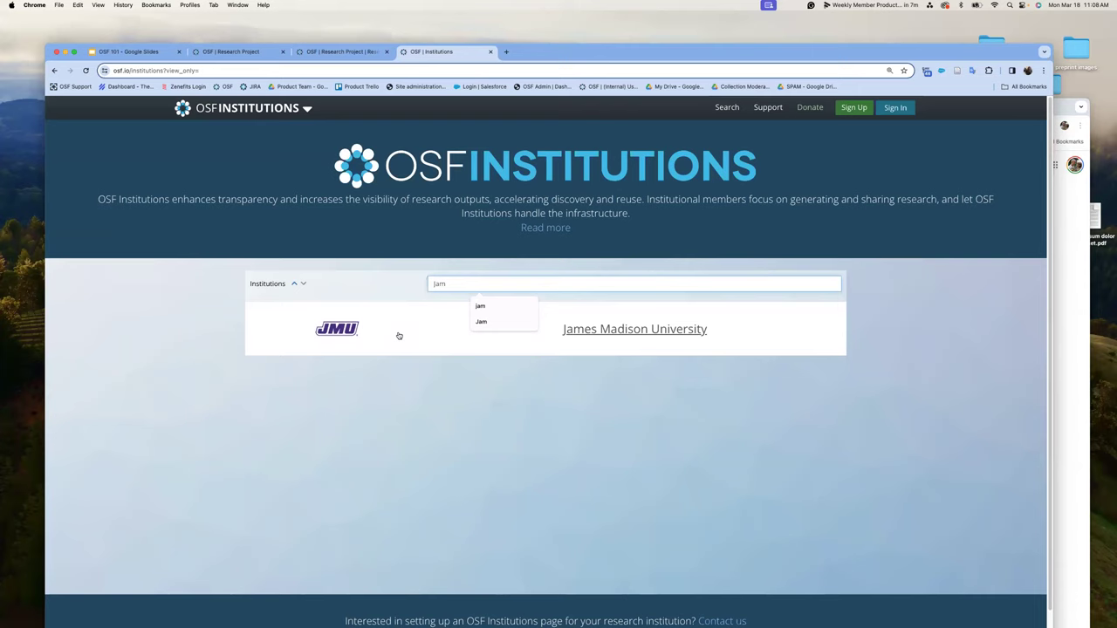
- Filter the institutions list to names matching 'University', then go to the sign-in page
drag(449, 282, 427, 279)
text(Le)
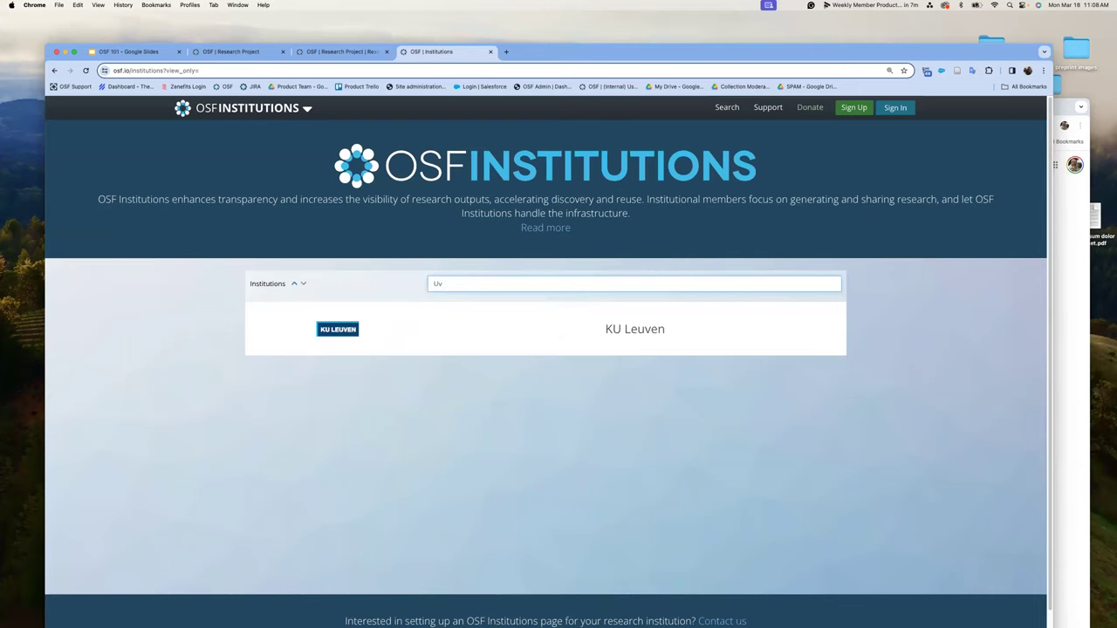
key(BackSpace)
text(nivers)
key(BackSpace)
text(sity)
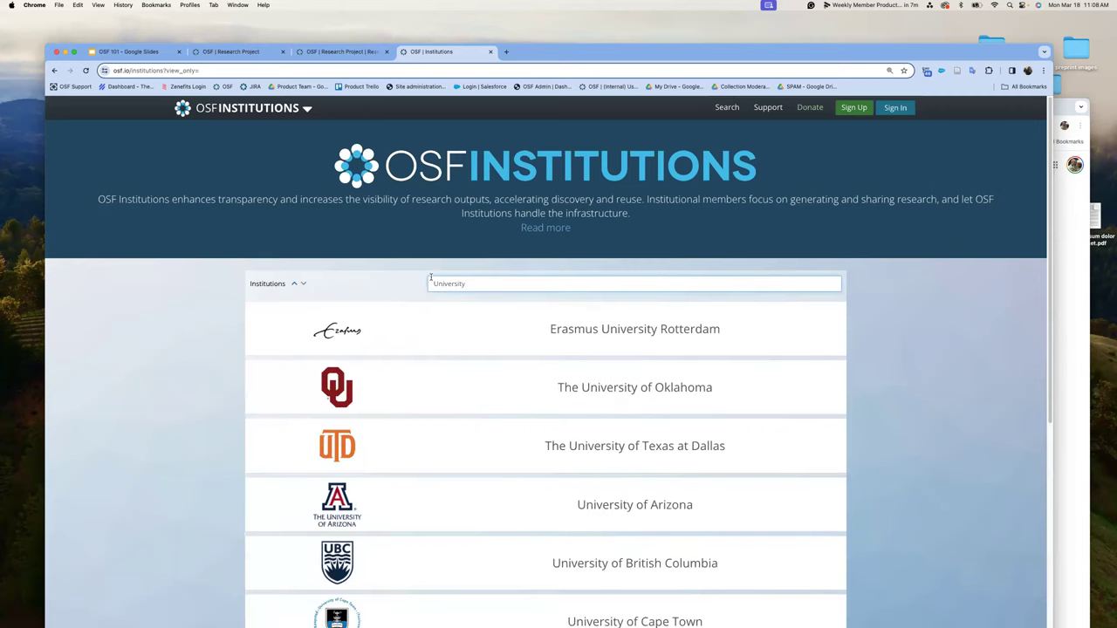
scroll(583, 344, down, 3)
scroll(611, 340, up, 1)
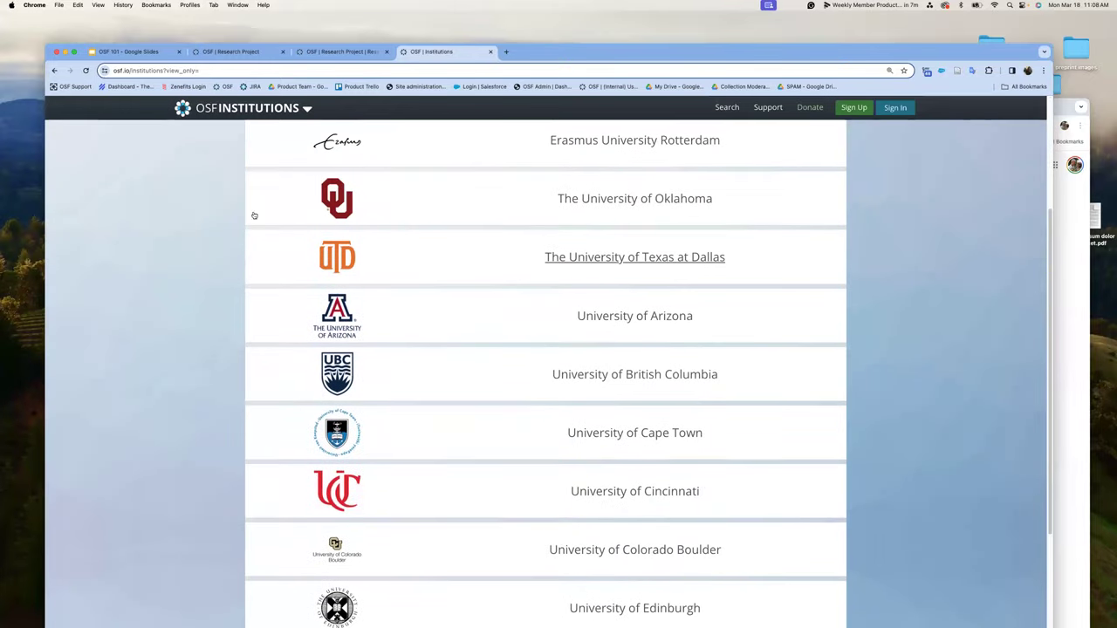
scroll(442, 285, up, 3)
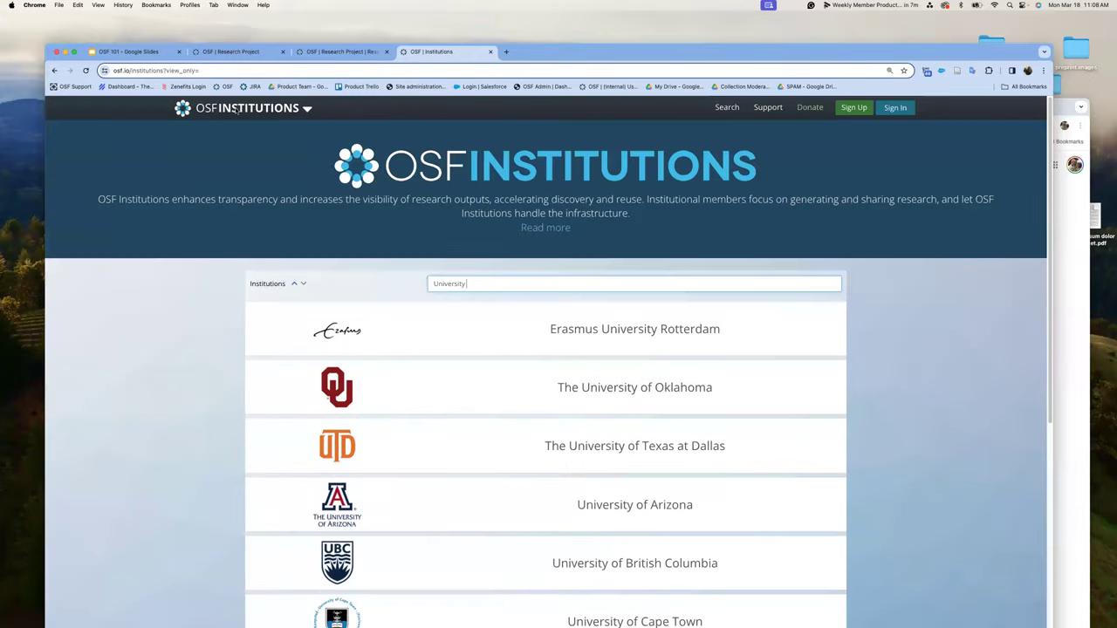
click(896, 108)
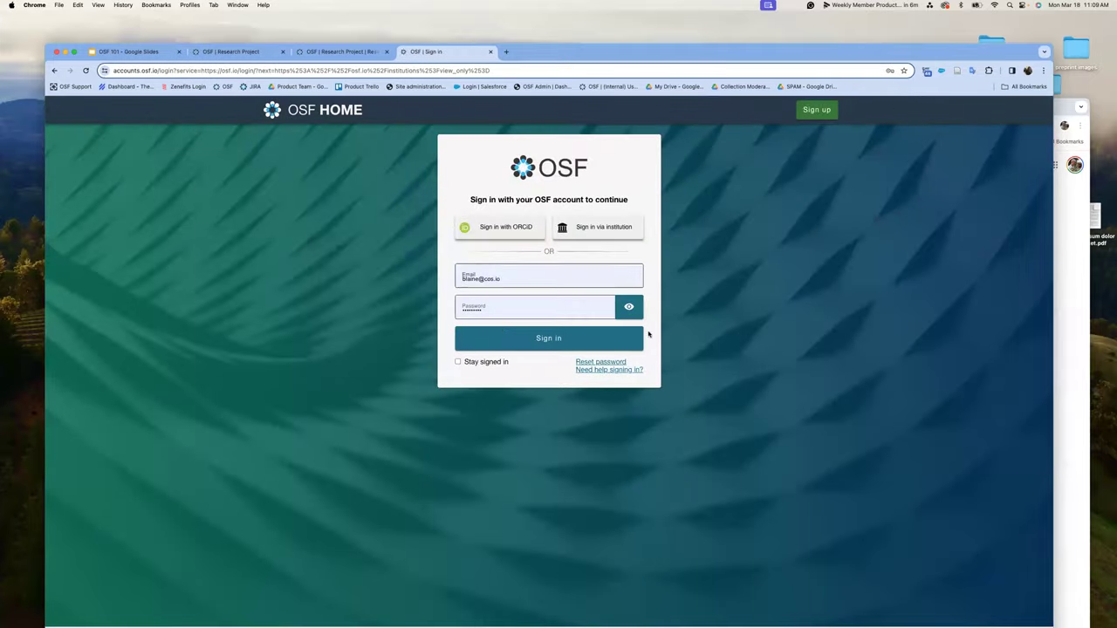
- Sign in with the prefilled credentials, retrying once, to reach the personal Dashboard
click(536, 347)
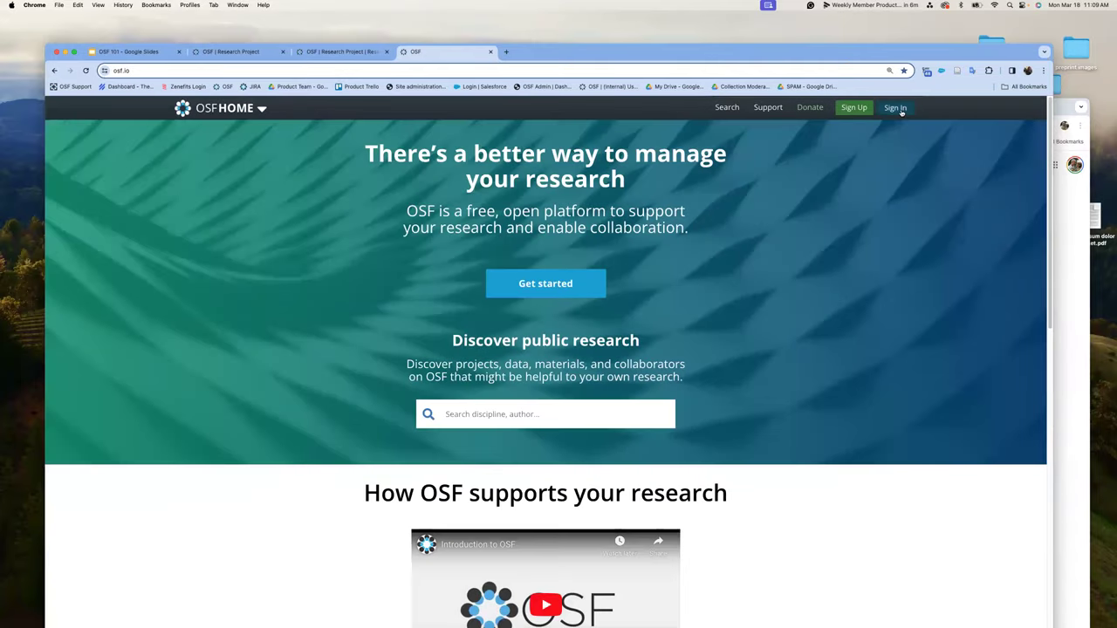
click(895, 107)
click(509, 341)
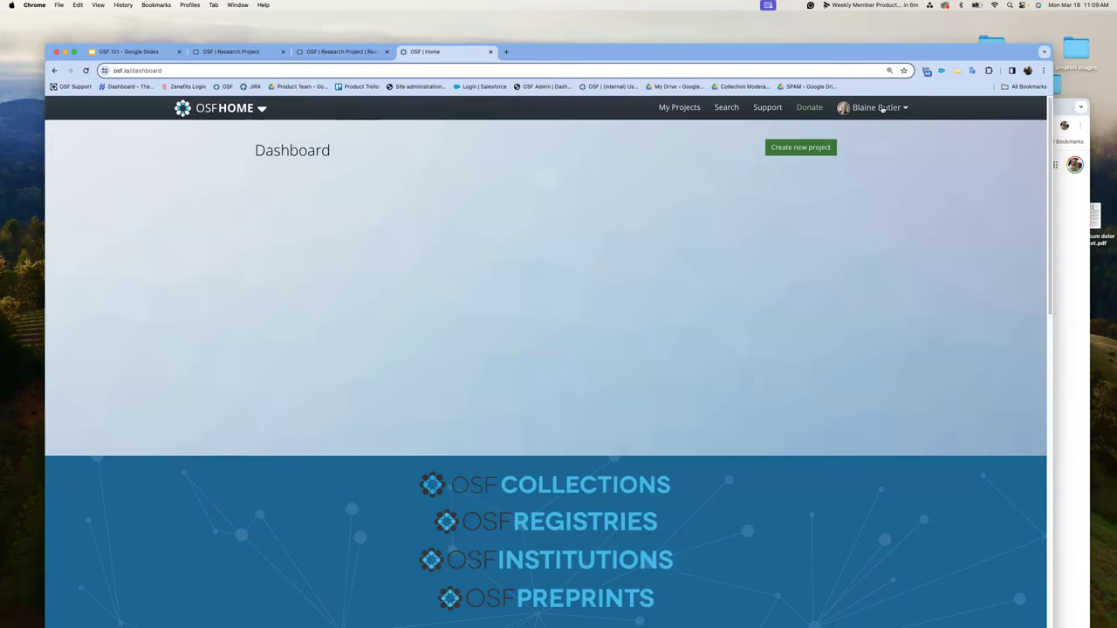
- Open Settings from the account-name menu to view the profile name fields
click(883, 107)
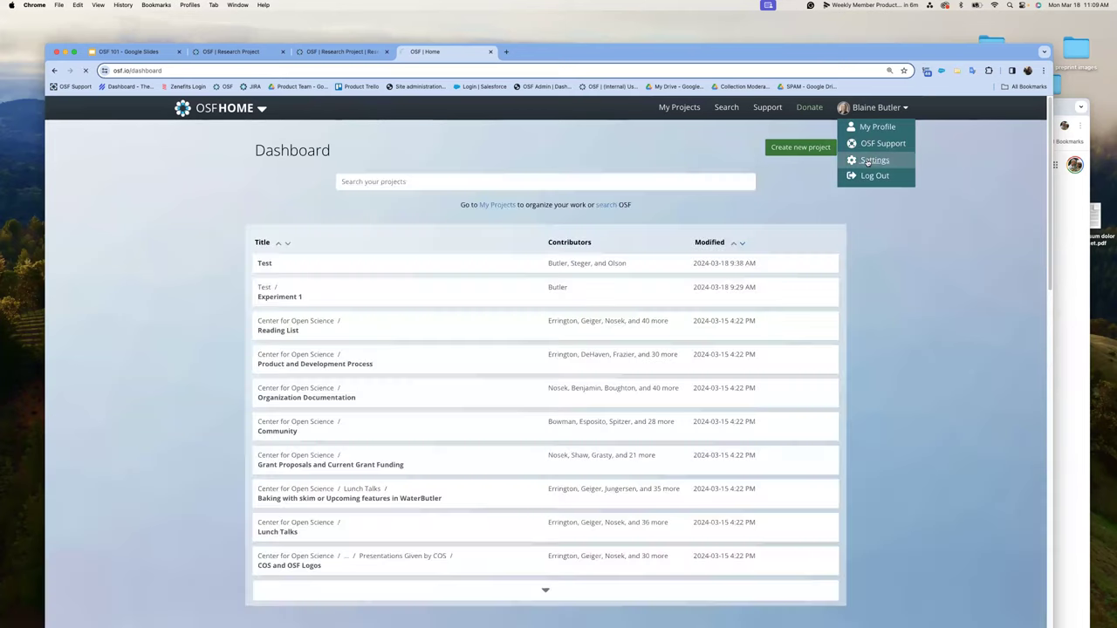
click(873, 160)
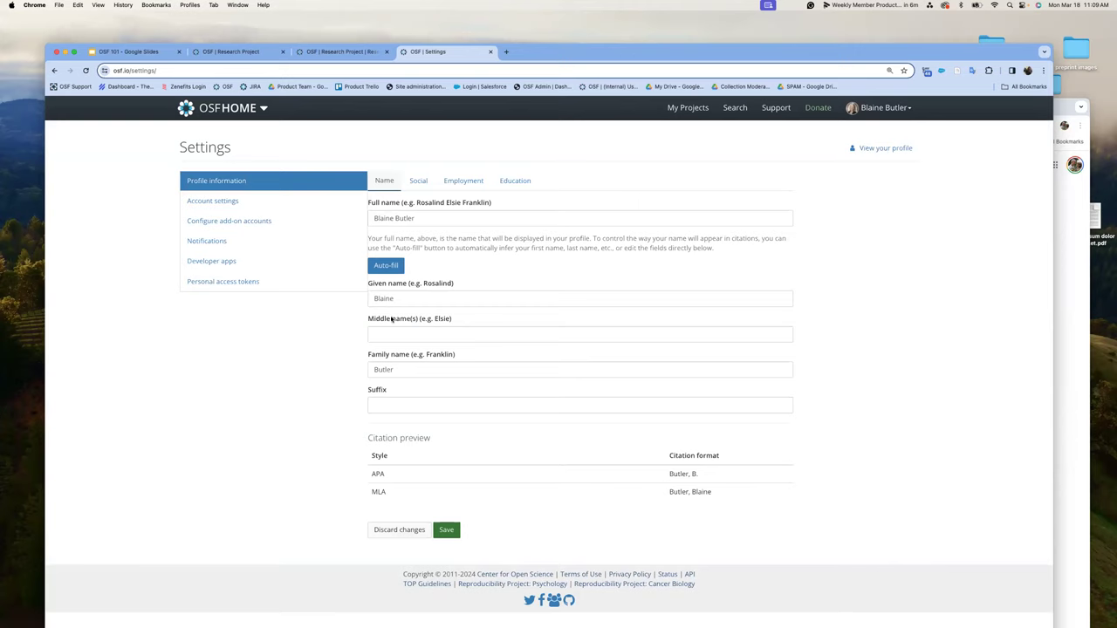
- Browse the Social, Employment and Education profile tabs, then switch to Account settings
click(419, 181)
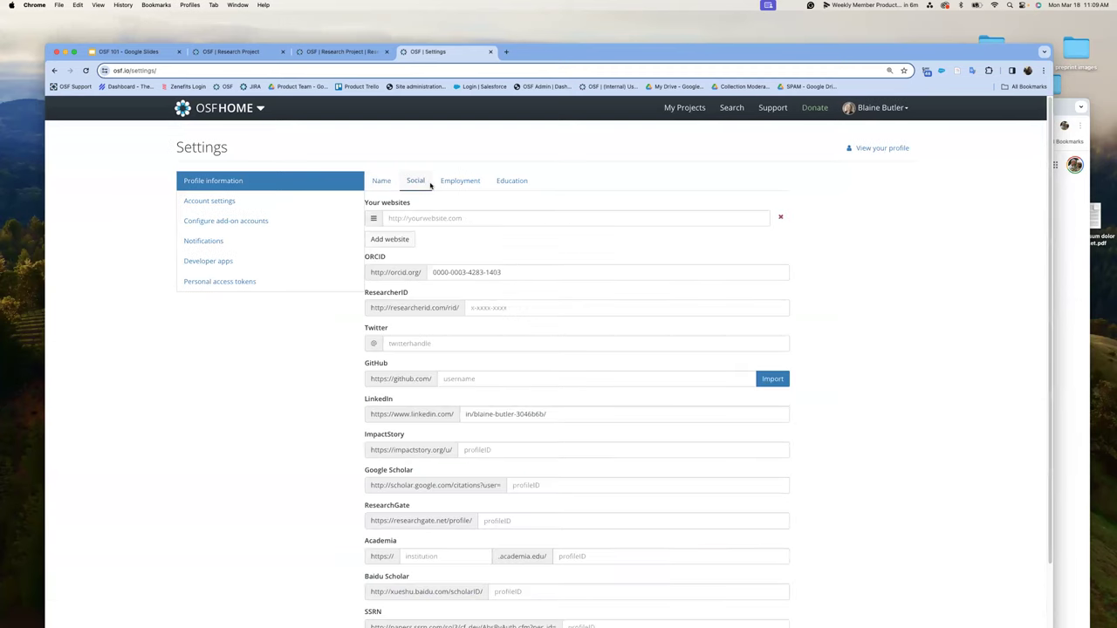
click(448, 185)
click(524, 183)
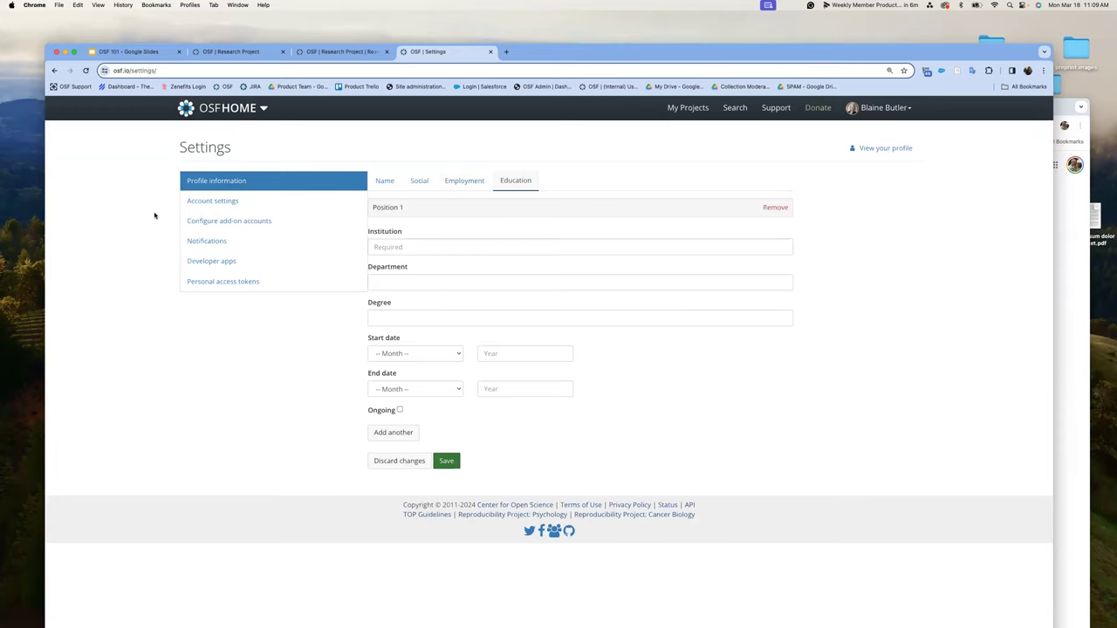
click(216, 202)
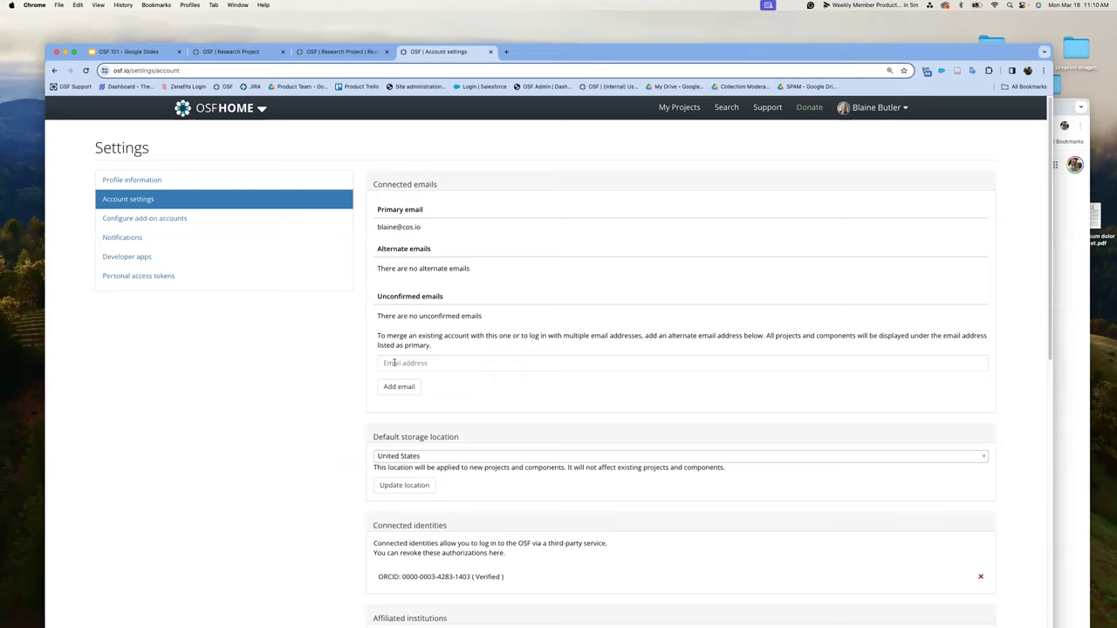
- Scroll Account settings down to Deactivate account, then open My Profile from the user menu
scroll(399, 363, down, 3)
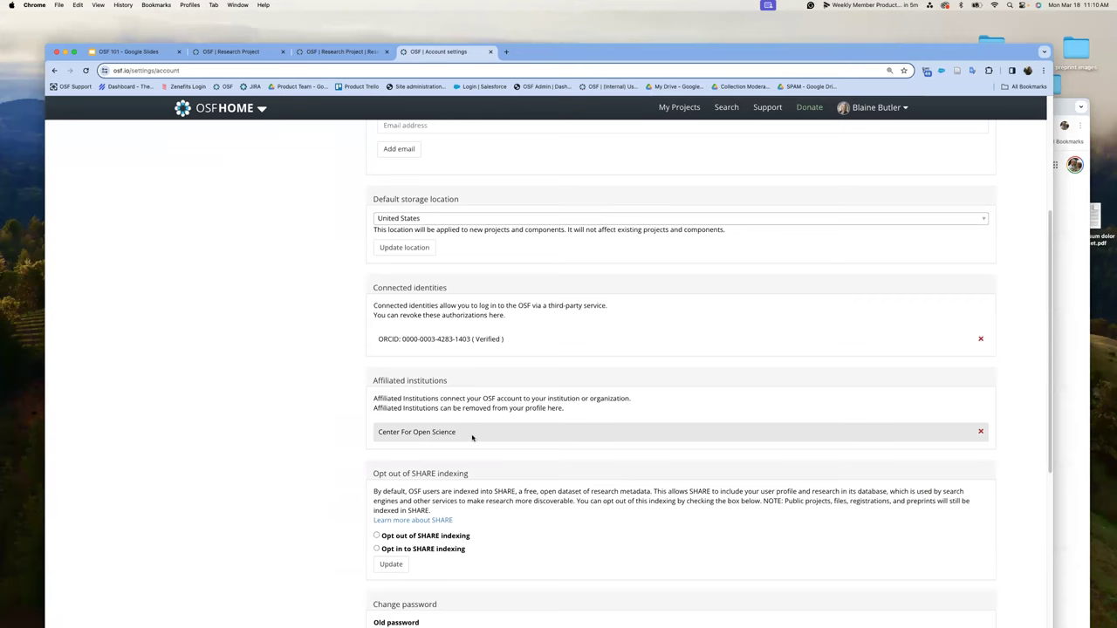
scroll(468, 489, down, 5)
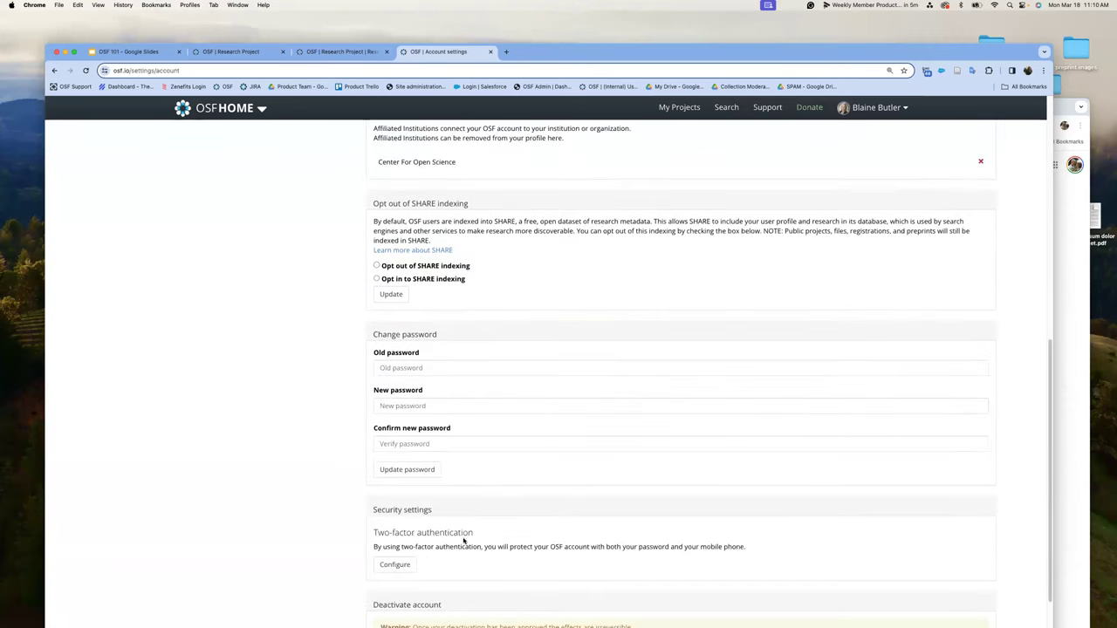
scroll(458, 554, down, 2)
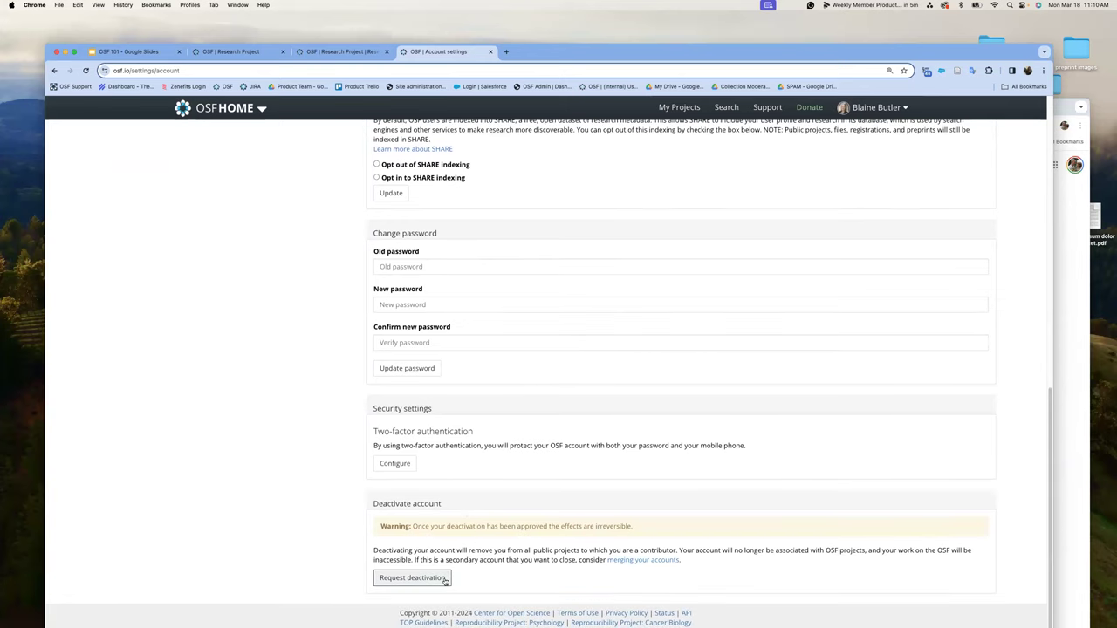
click(444, 578)
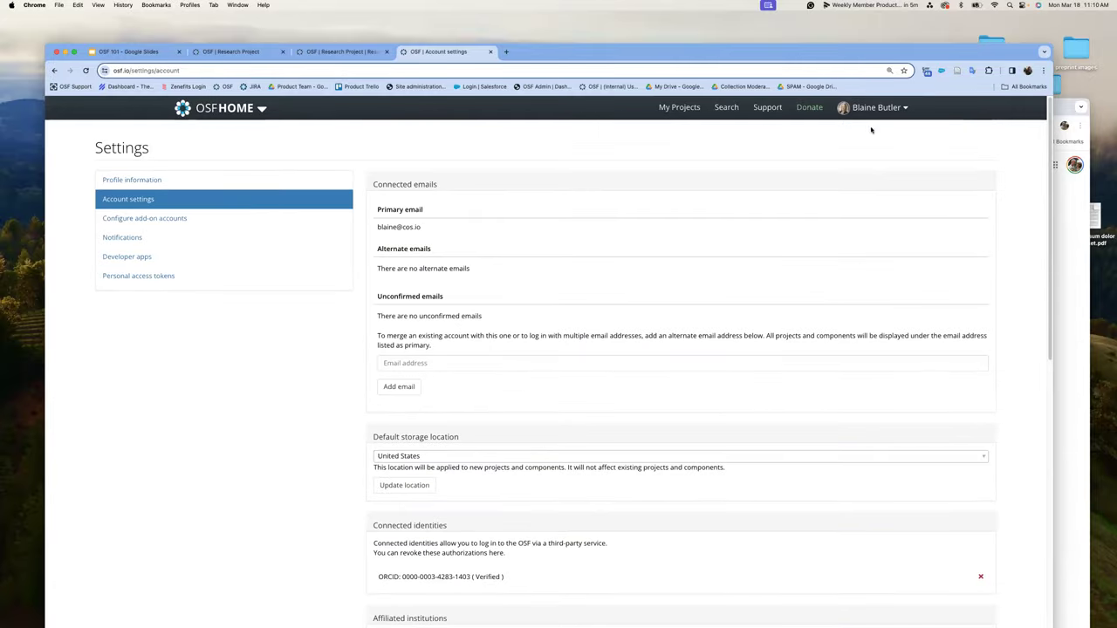
click(872, 108)
click(875, 127)
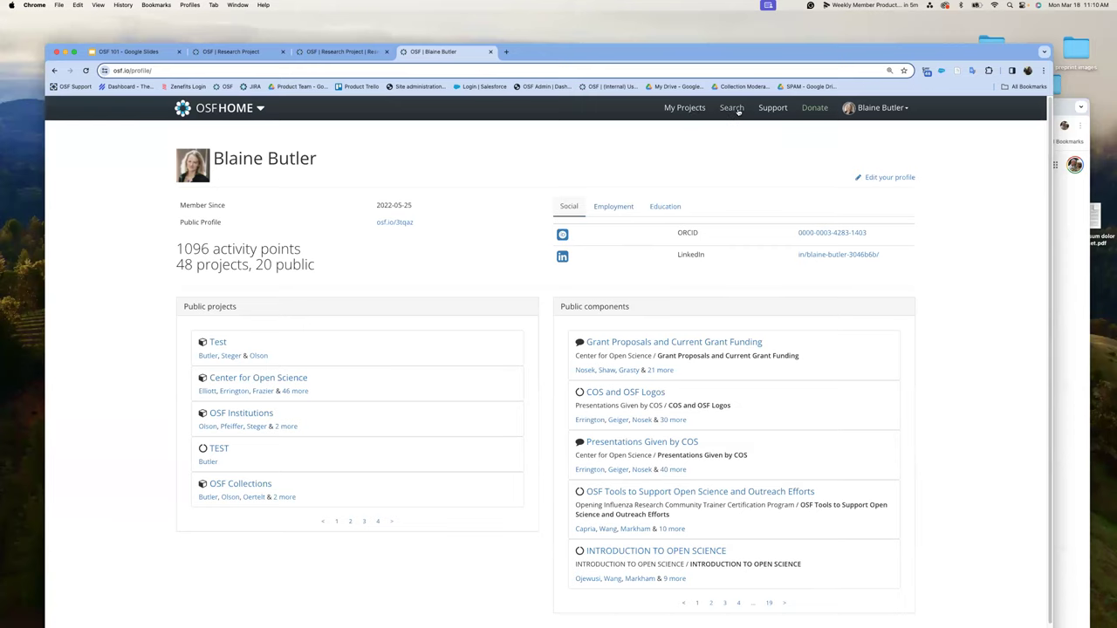
- Open Search from the top bar to list 10,000+ results across all content types
click(738, 111)
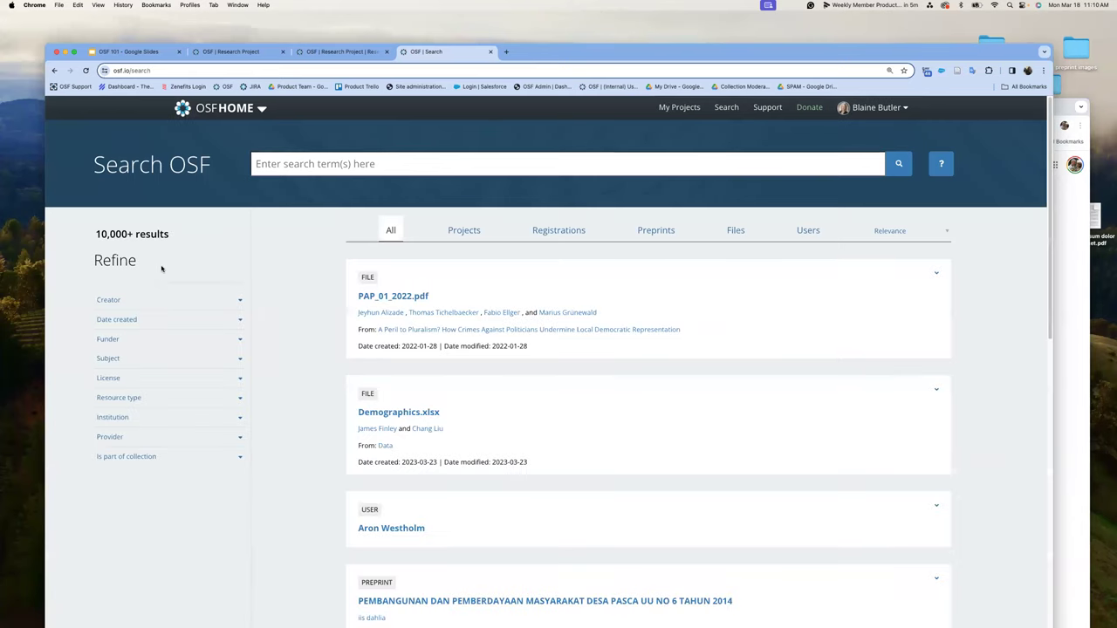
- Limit search results to Projects funded by the National Institutes of Health (19 results)
click(471, 231)
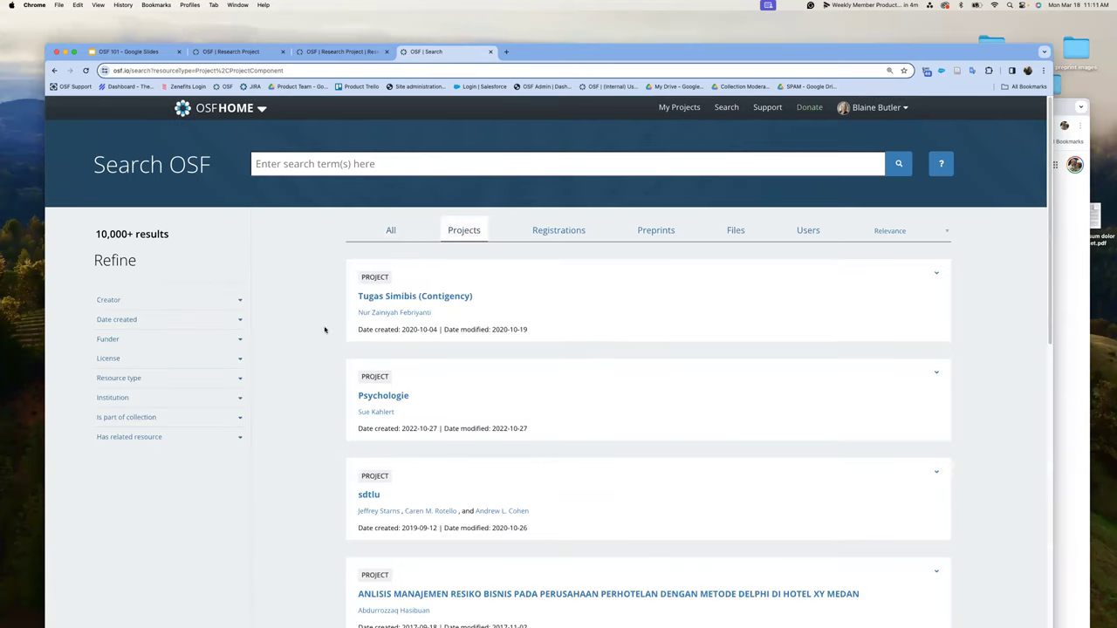
click(242, 341)
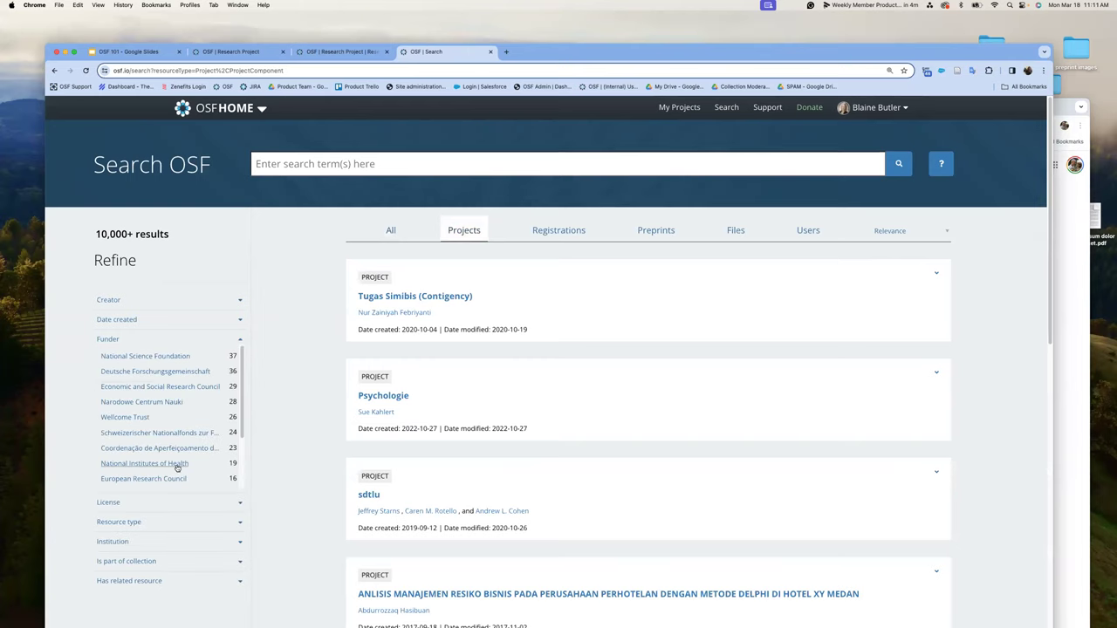
click(176, 465)
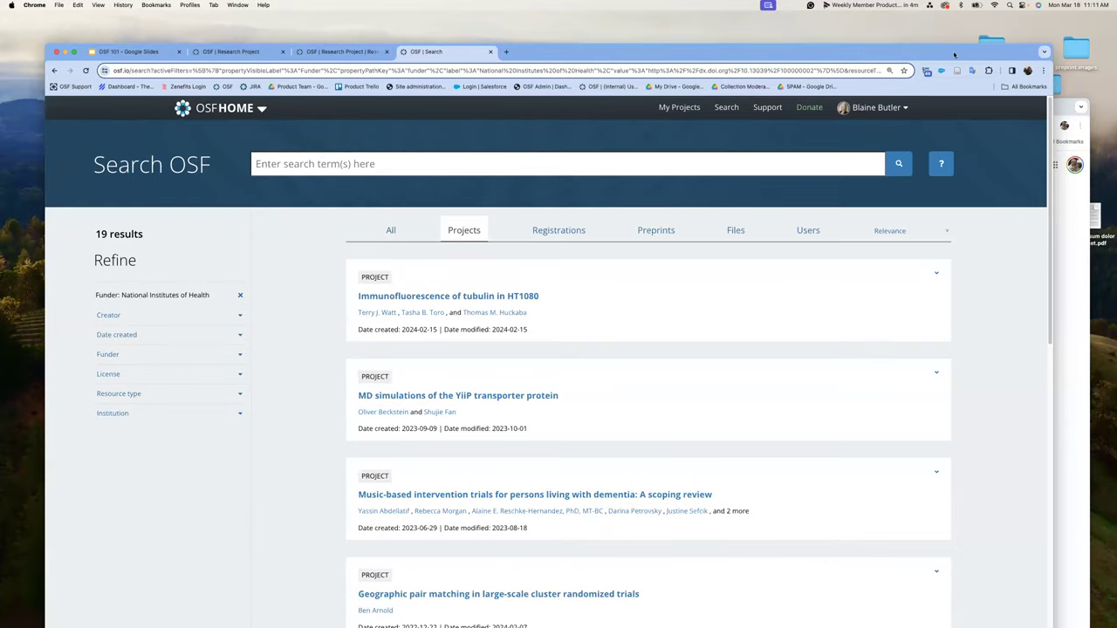
drag(954, 55, 969, 23)
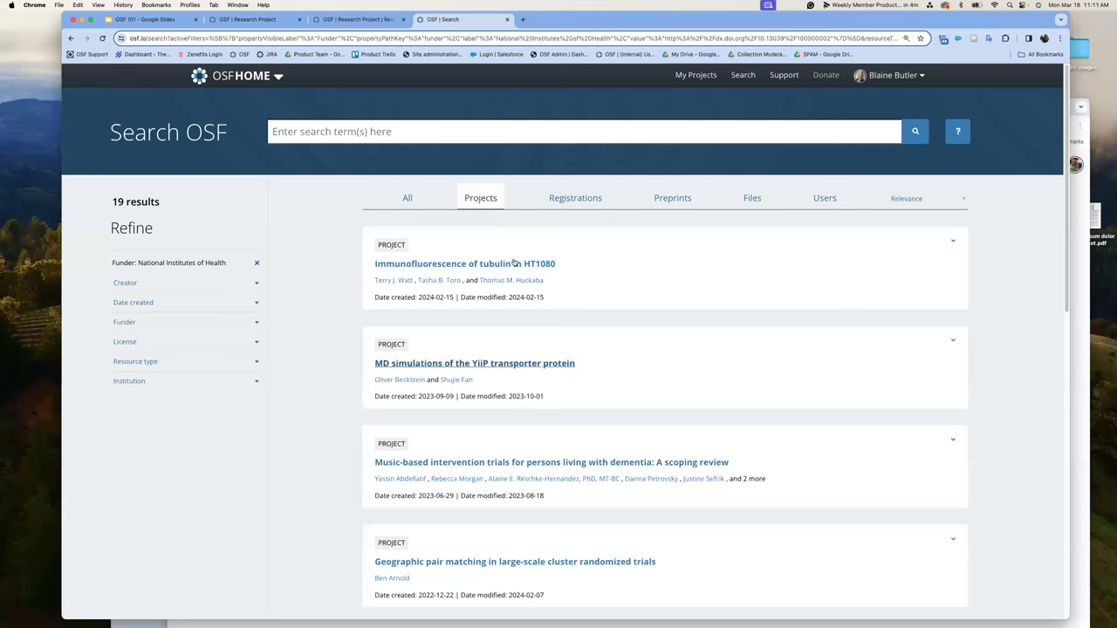
- View the 'MD simulations of the YiiP transporter protein' project's Metadata, then return to Search
click(509, 365)
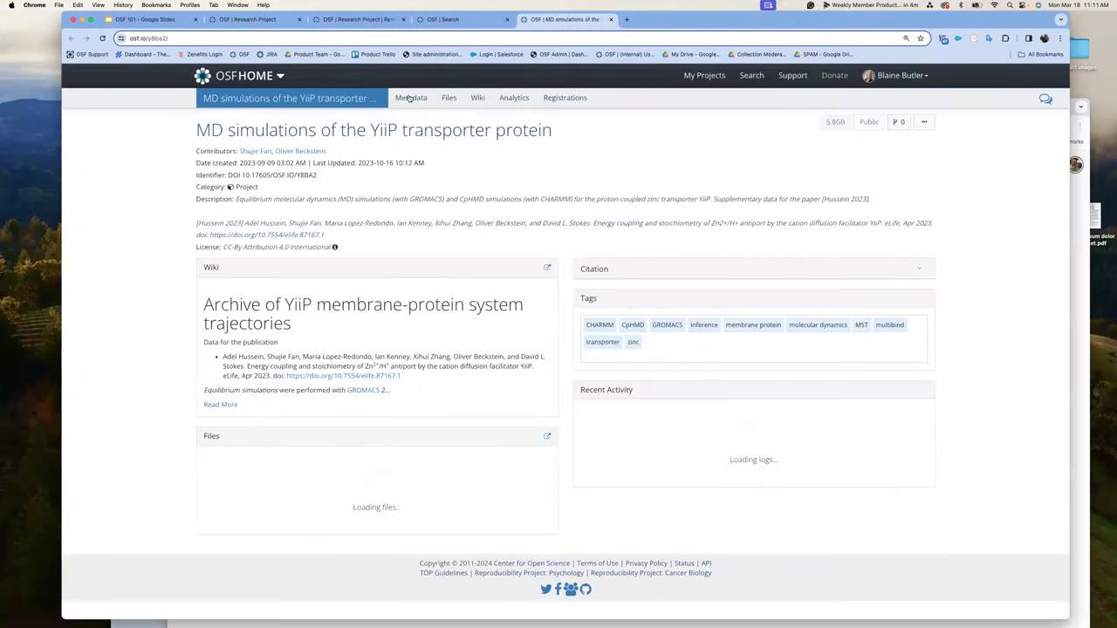
click(410, 98)
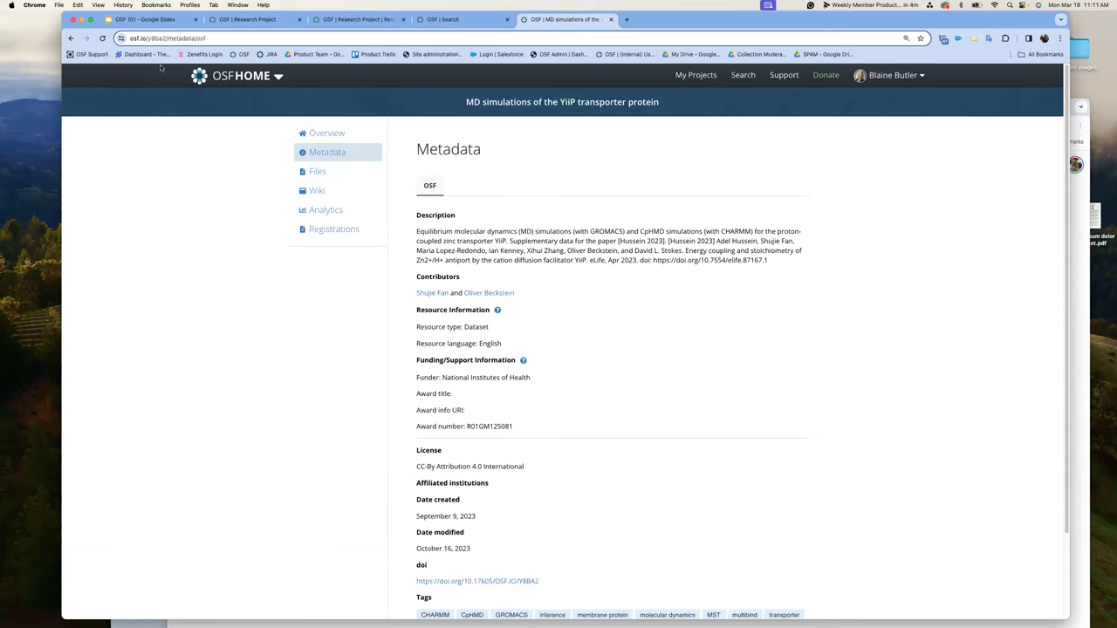
click(743, 76)
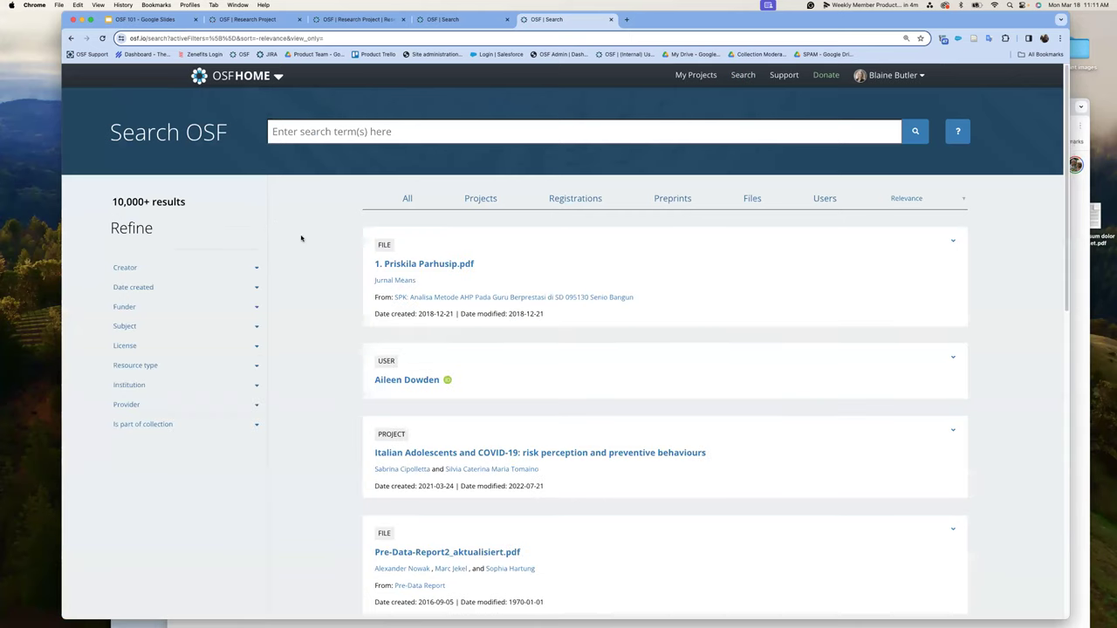
- Filter Registrations by Psychology subject and related Data (232 results), copy the URL, switch windows
click(564, 199)
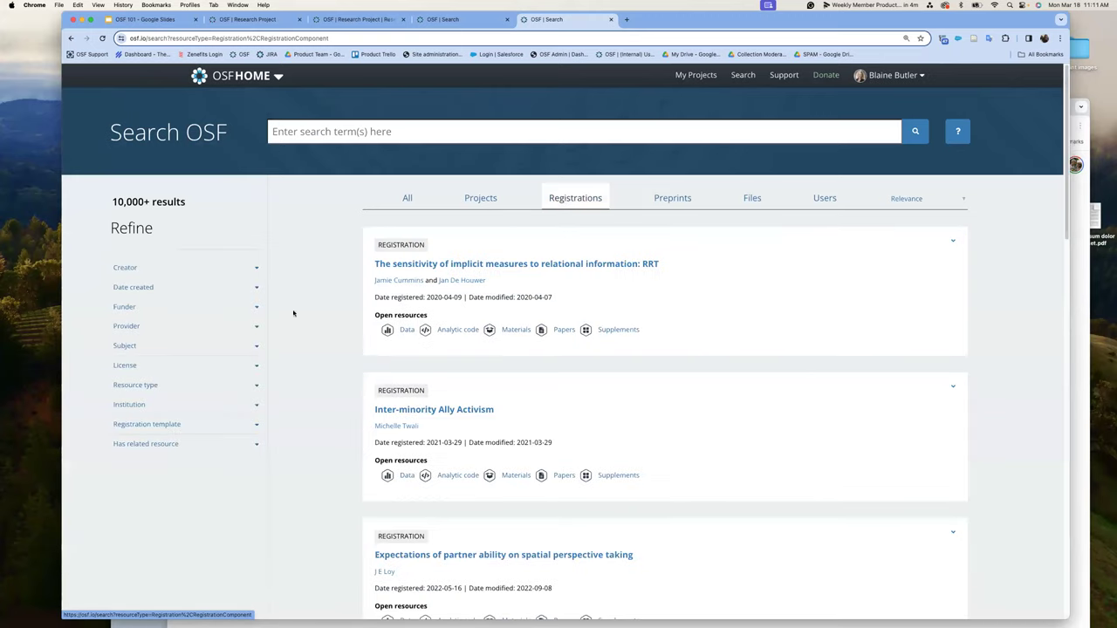
click(256, 347)
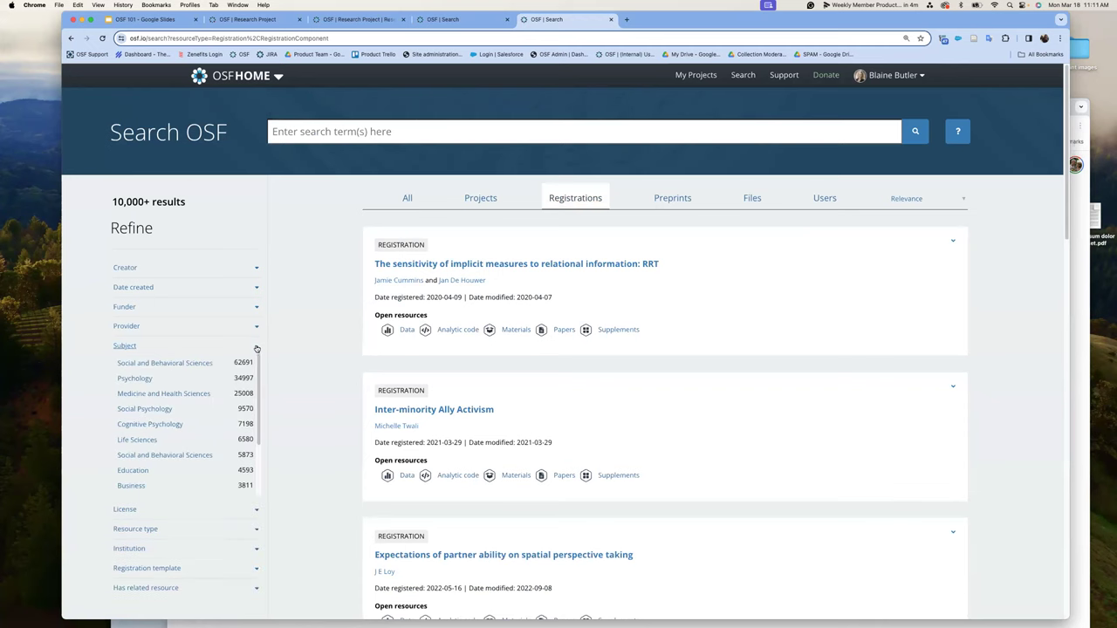
click(136, 380)
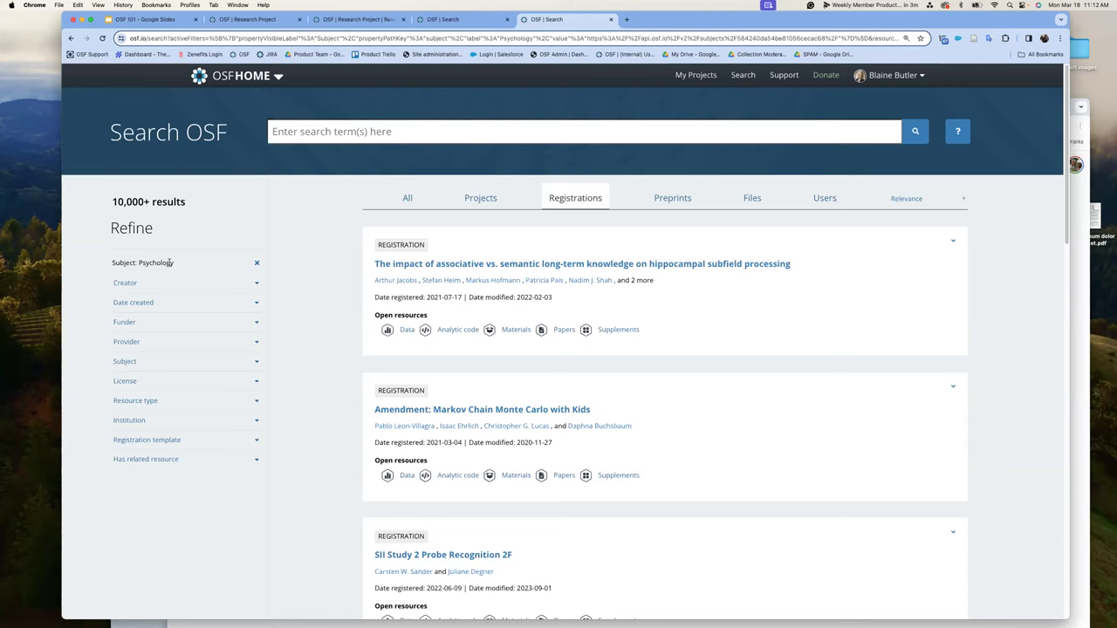
click(253, 460)
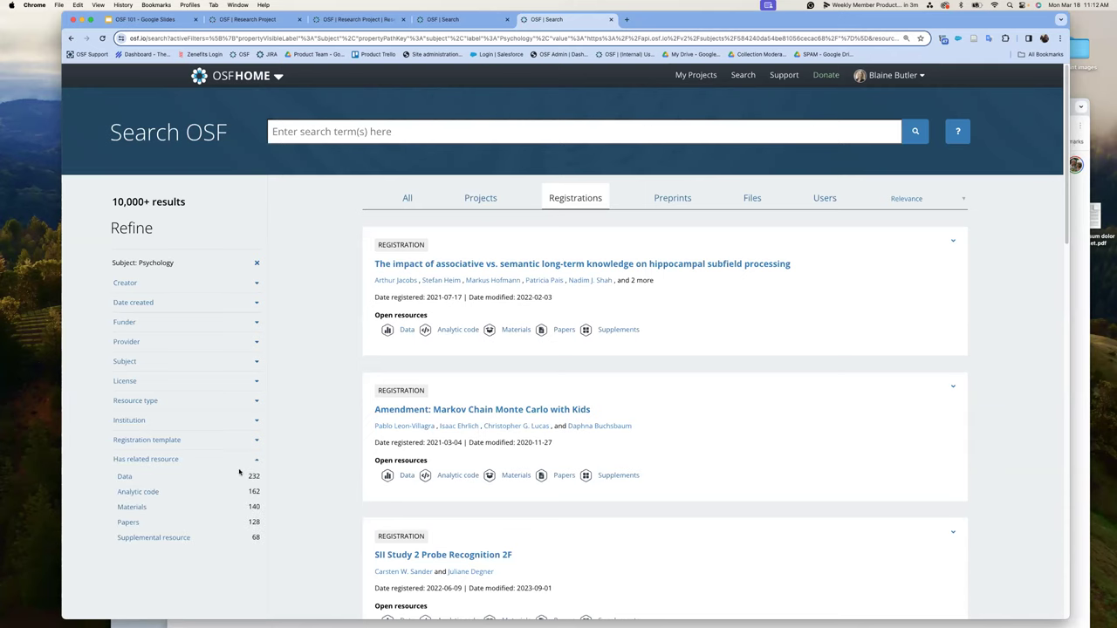
click(124, 477)
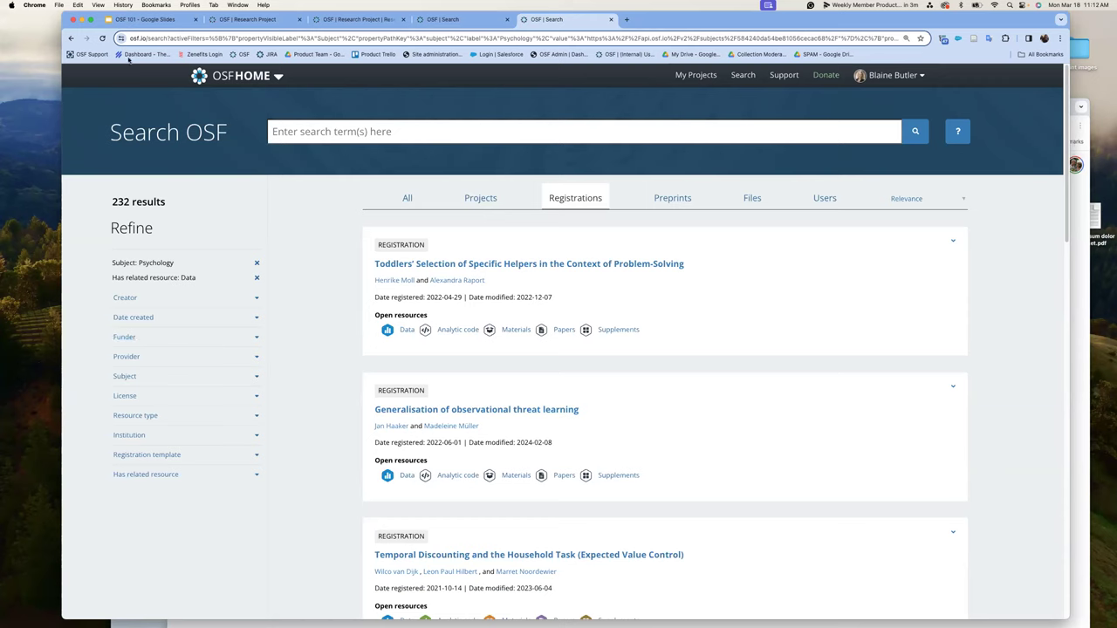
click(127, 39)
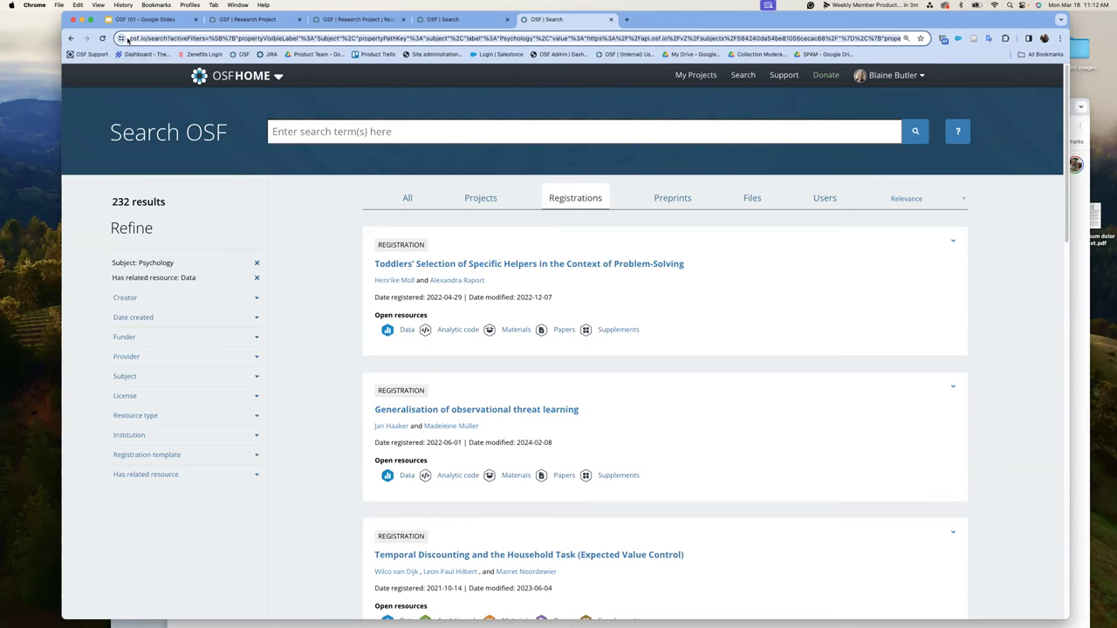
click(1074, 294)
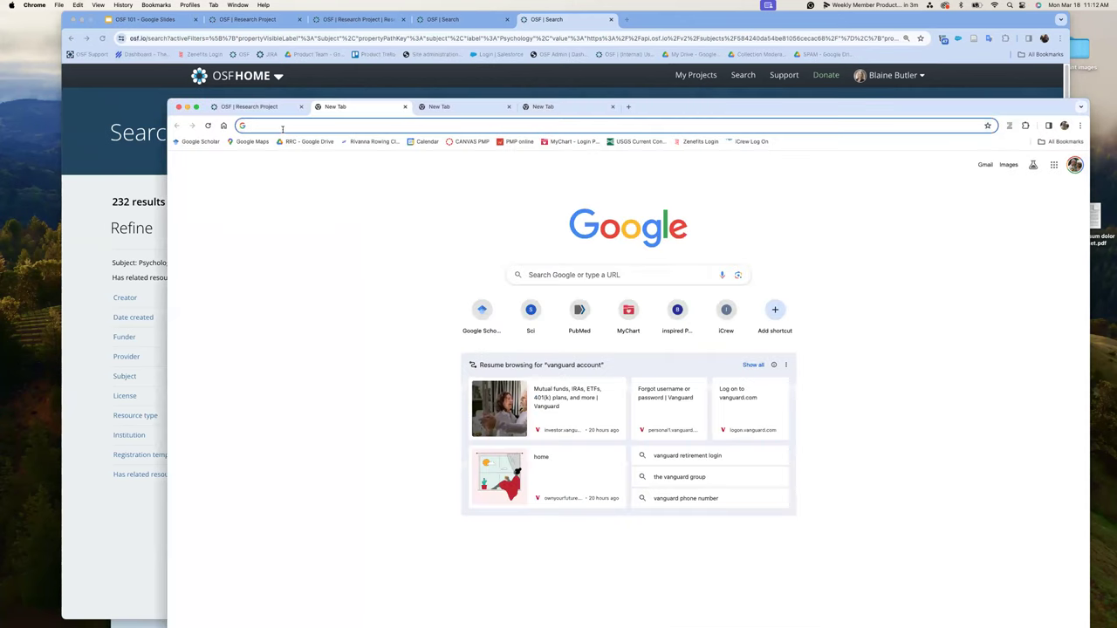
- Load the copied search URL in the second window, reproducing the 232-result search, then return
key(super+v)
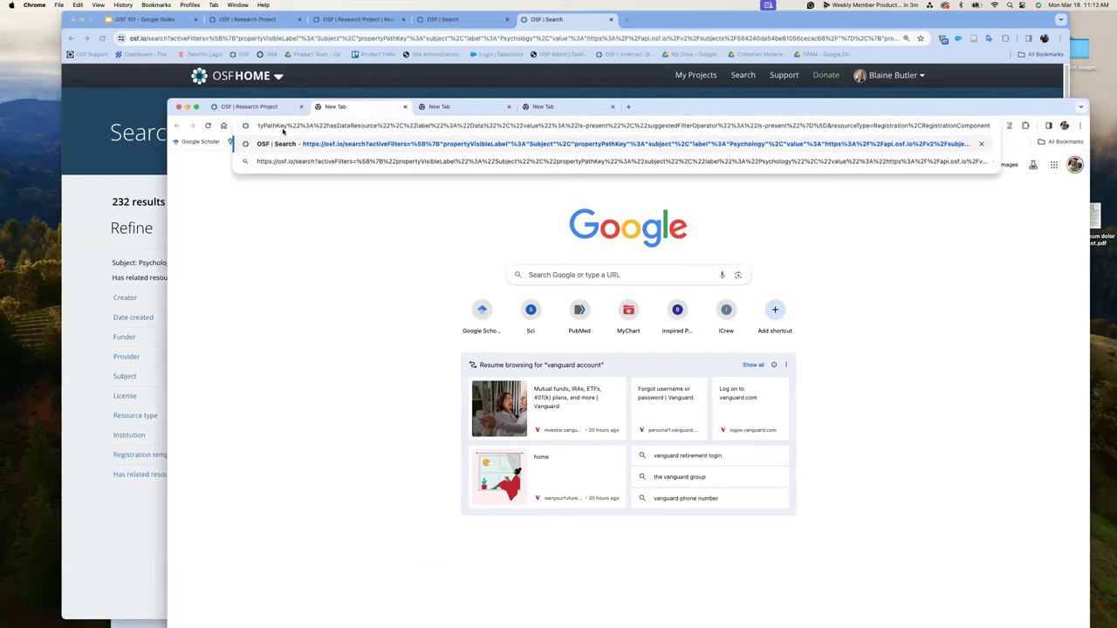
key(Return)
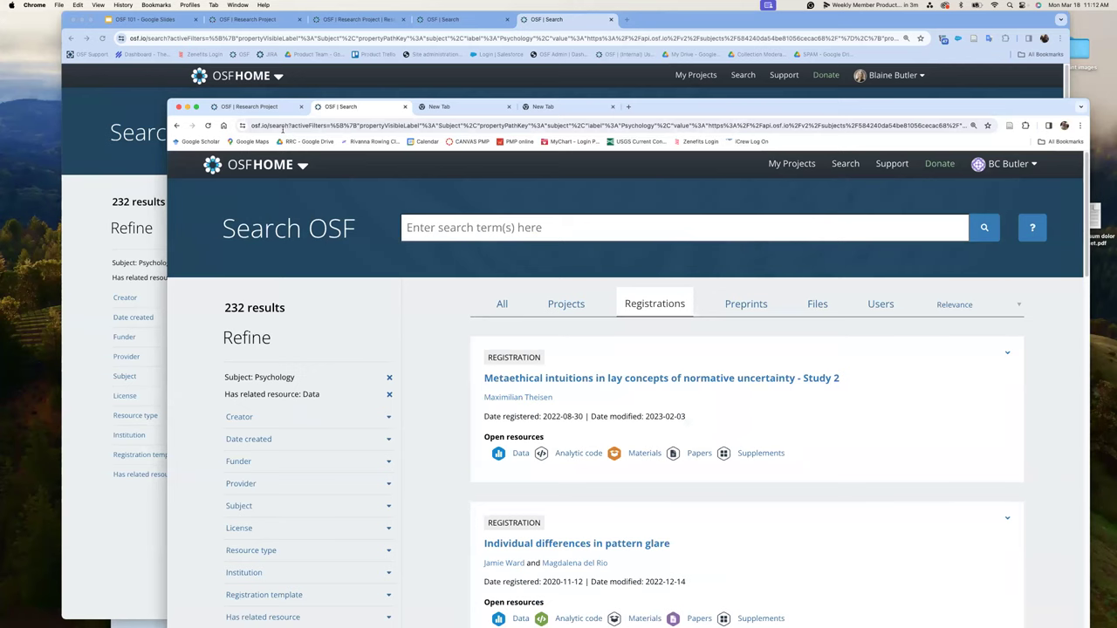
click(123, 563)
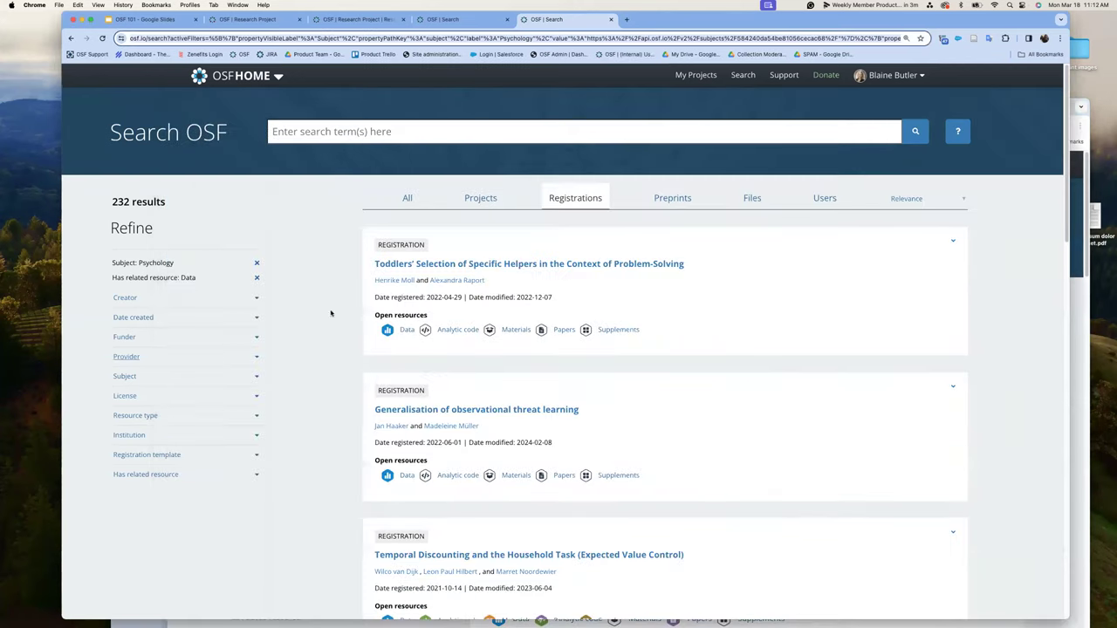
- Search the Psychology-and-Data registrations for 'autistic' and review the 7 mostly pain-perception results
click(384, 132)
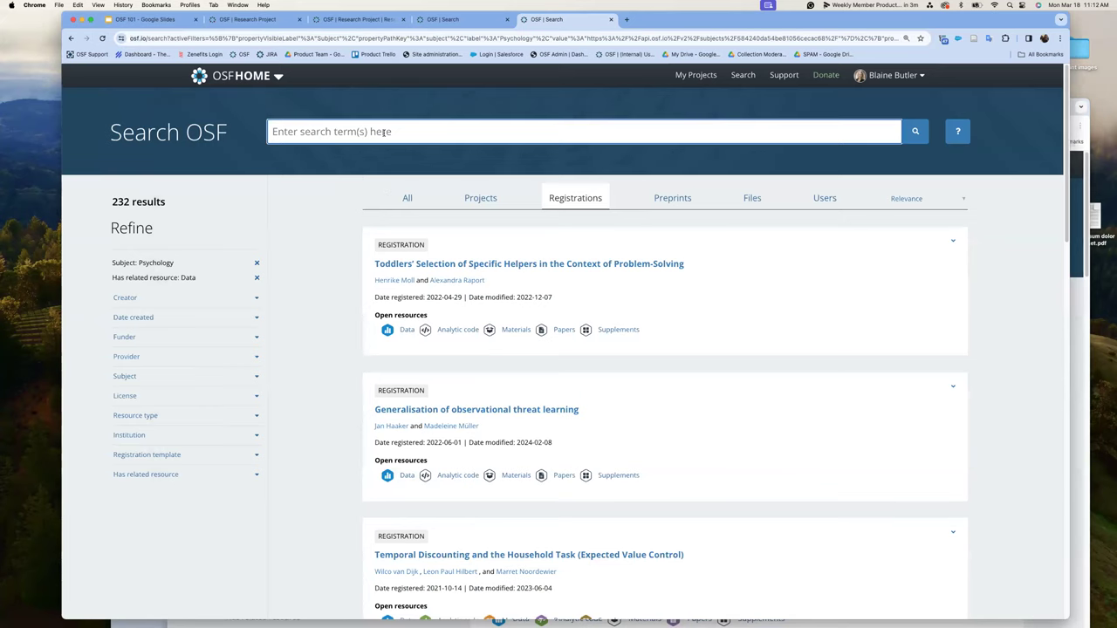
text(auti)
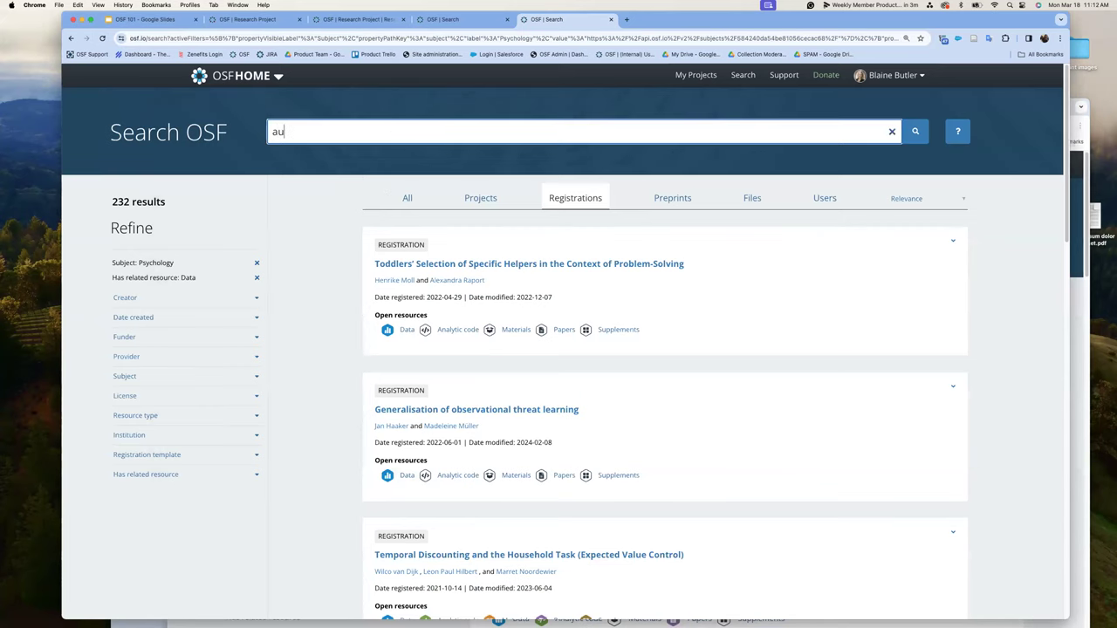
text(stic)
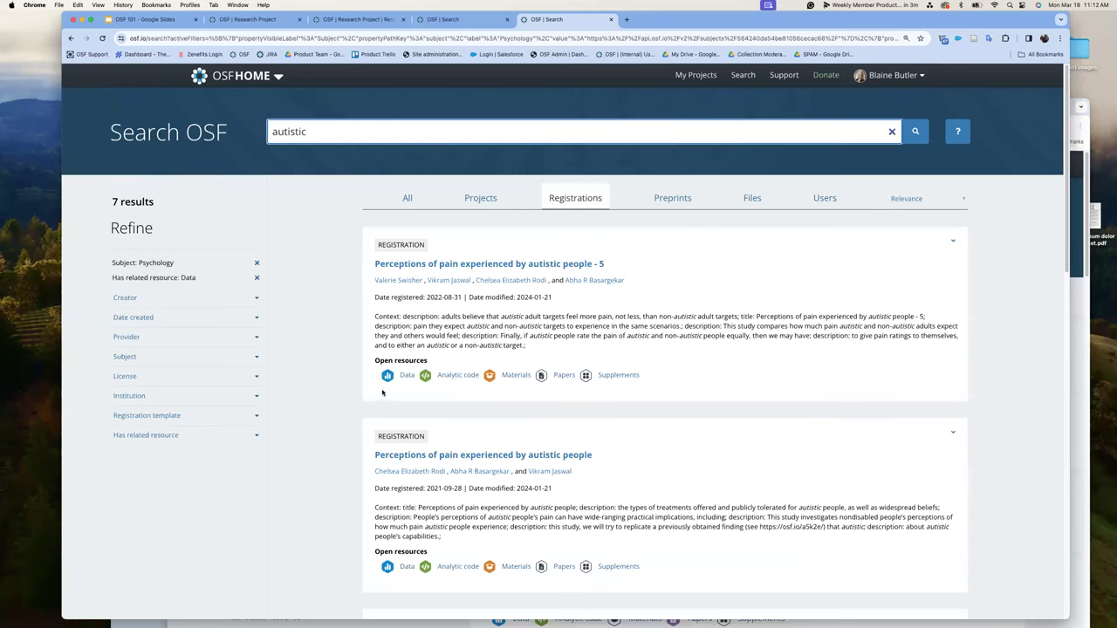
scroll(579, 356, down, 5)
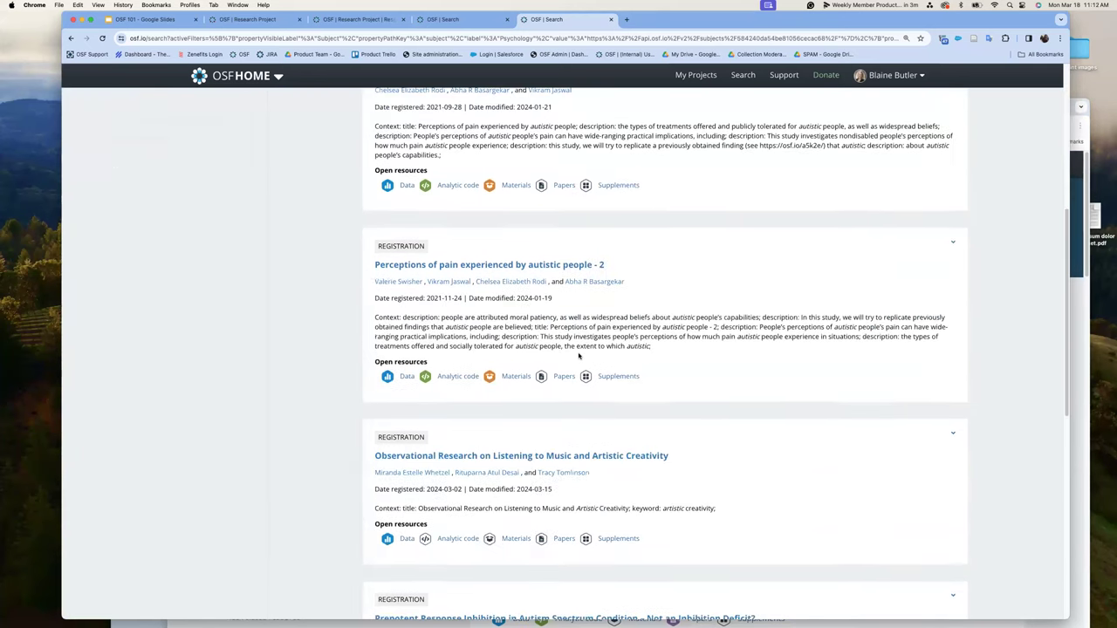
scroll(579, 356, up, 5)
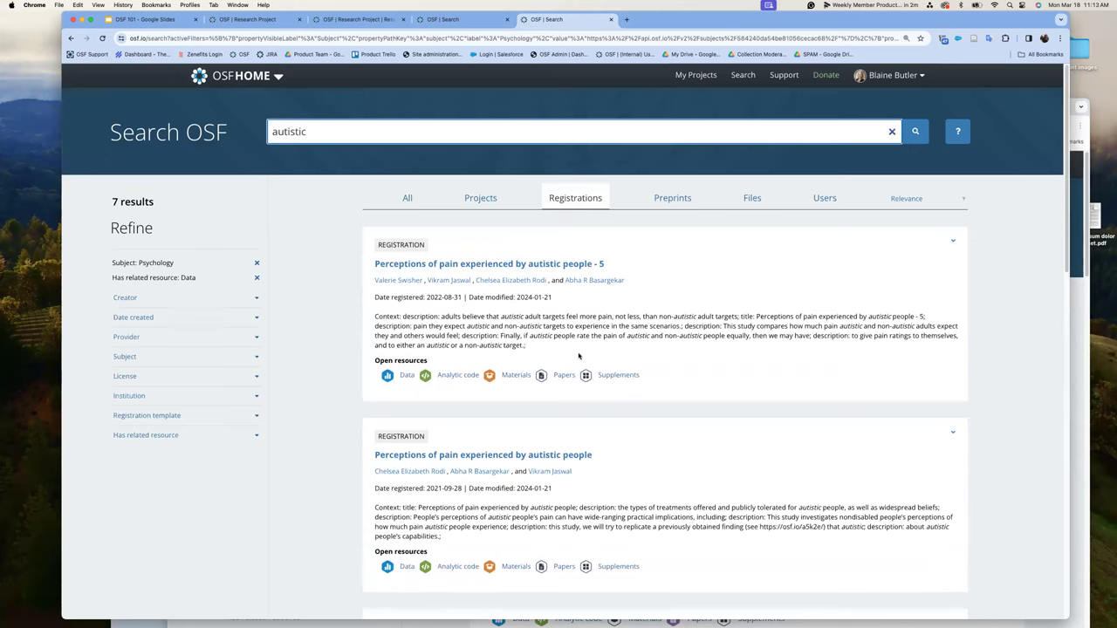
scroll(469, 405, down, 1)
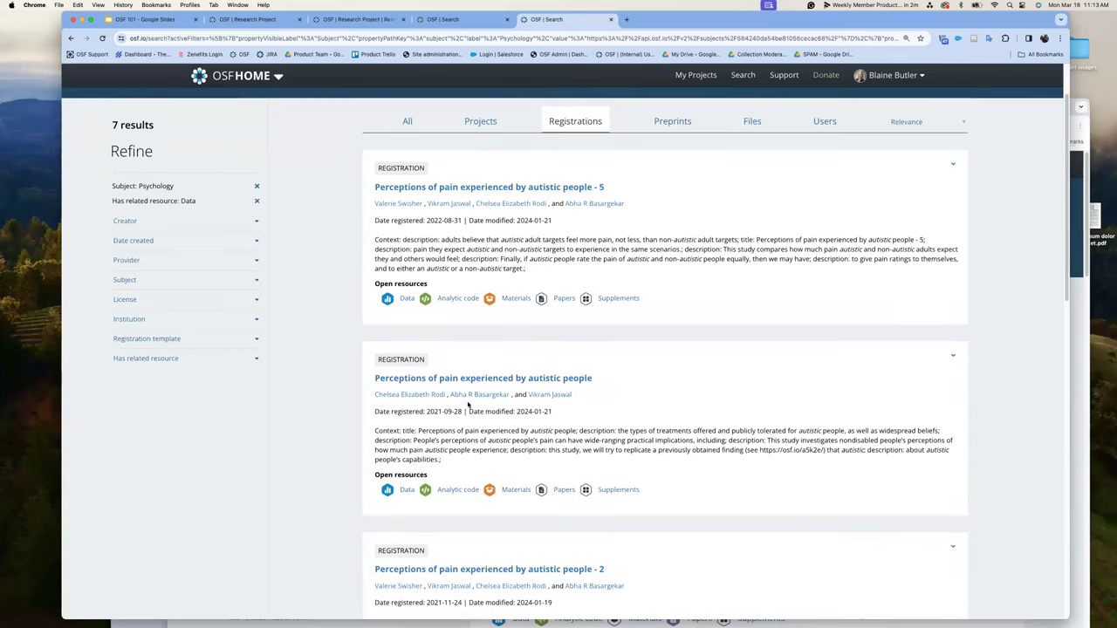
scroll(520, 499, down, 2)
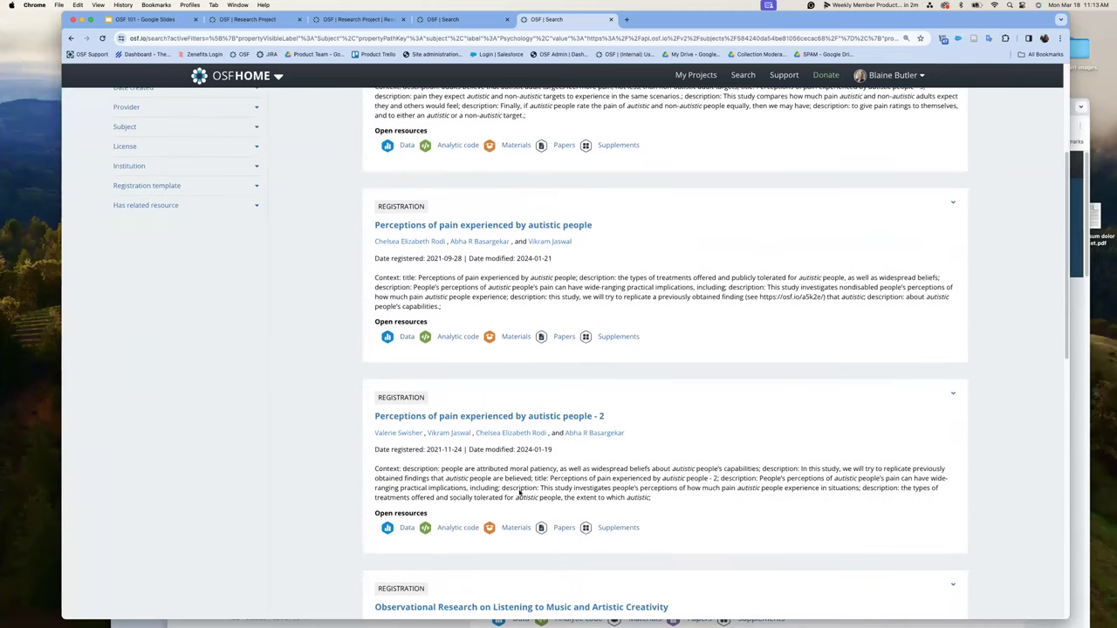
scroll(520, 494, down, 4)
scroll(502, 485, up, 7)
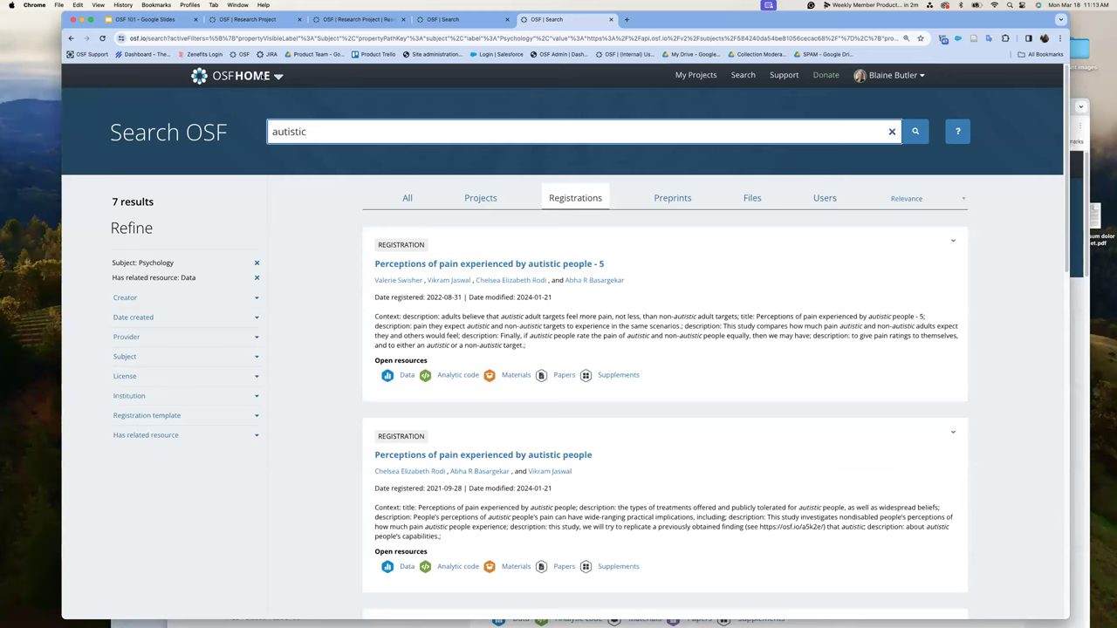
click(278, 76)
- Switch back to the OSF 101 deck and display slide 1, 'What is the OSF?'
click(79, 90)
drag(165, 24, 160, 79)
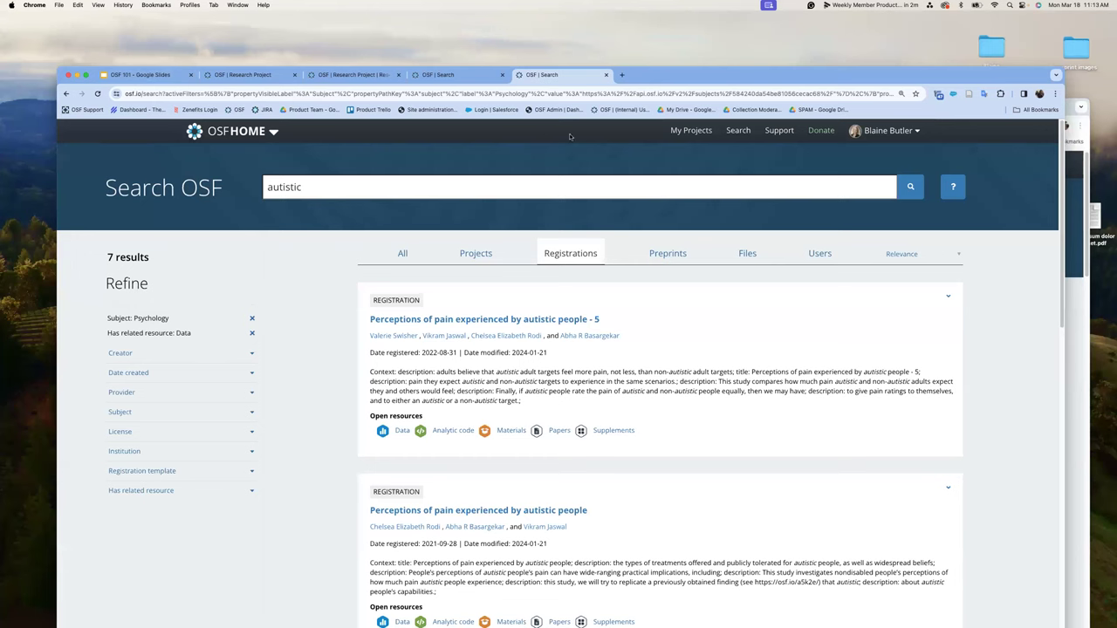
click(143, 75)
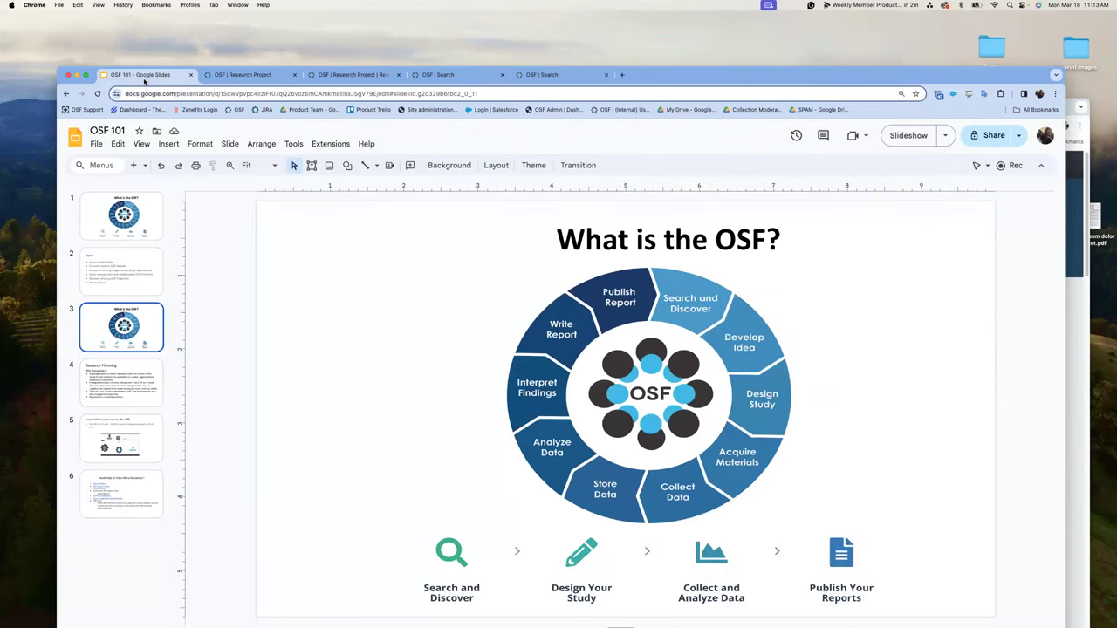
click(95, 223)
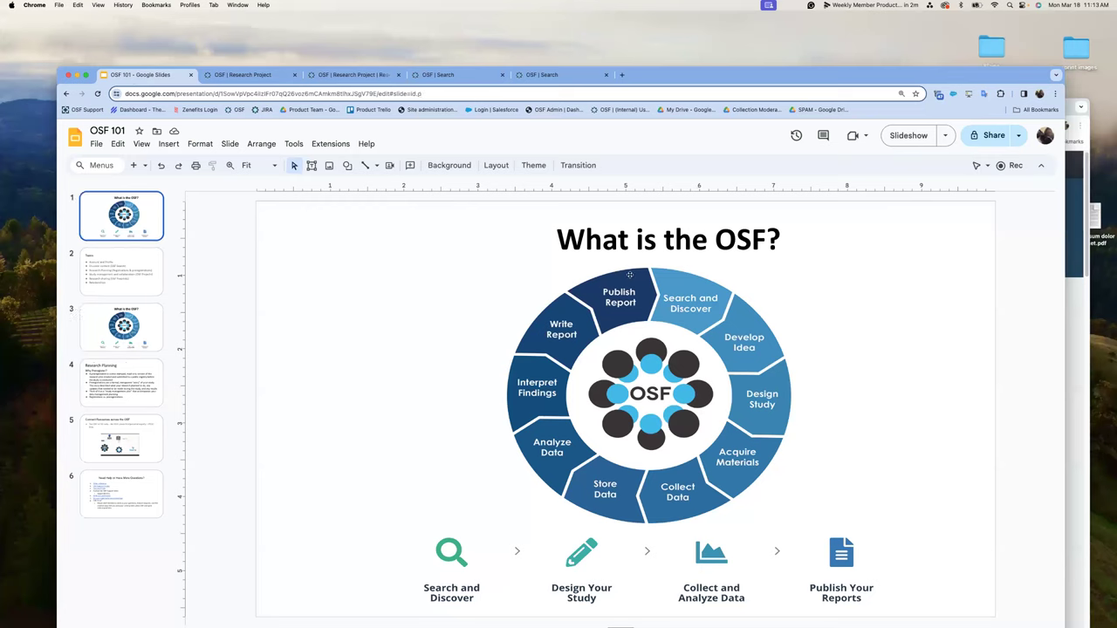
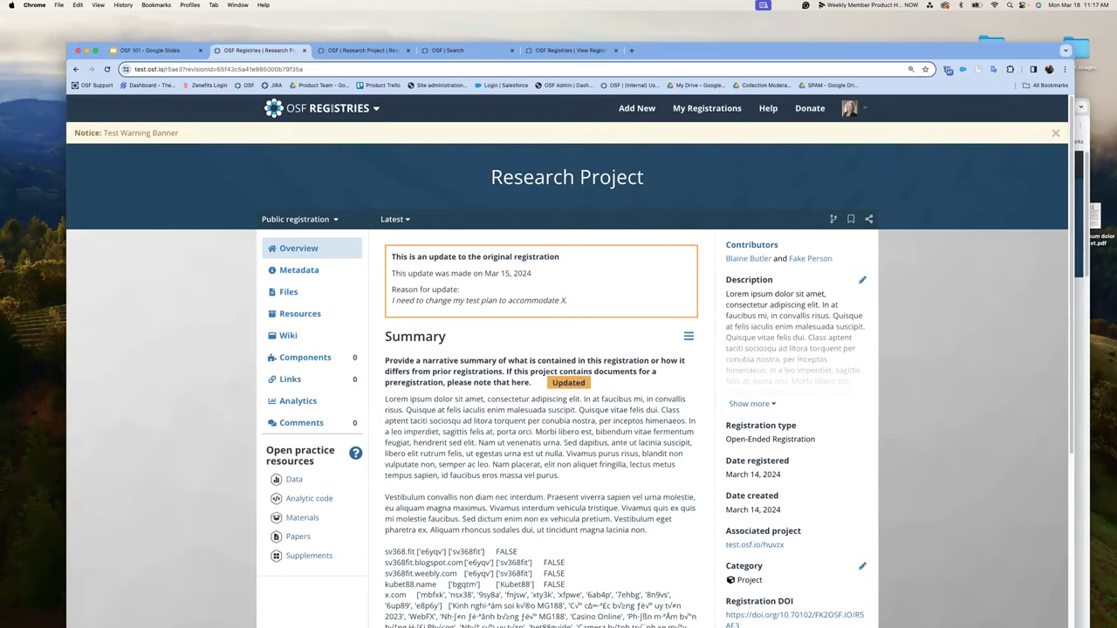
- Go from the OSF search tab to the OSF Home dashboard and start a new project
click(362, 50)
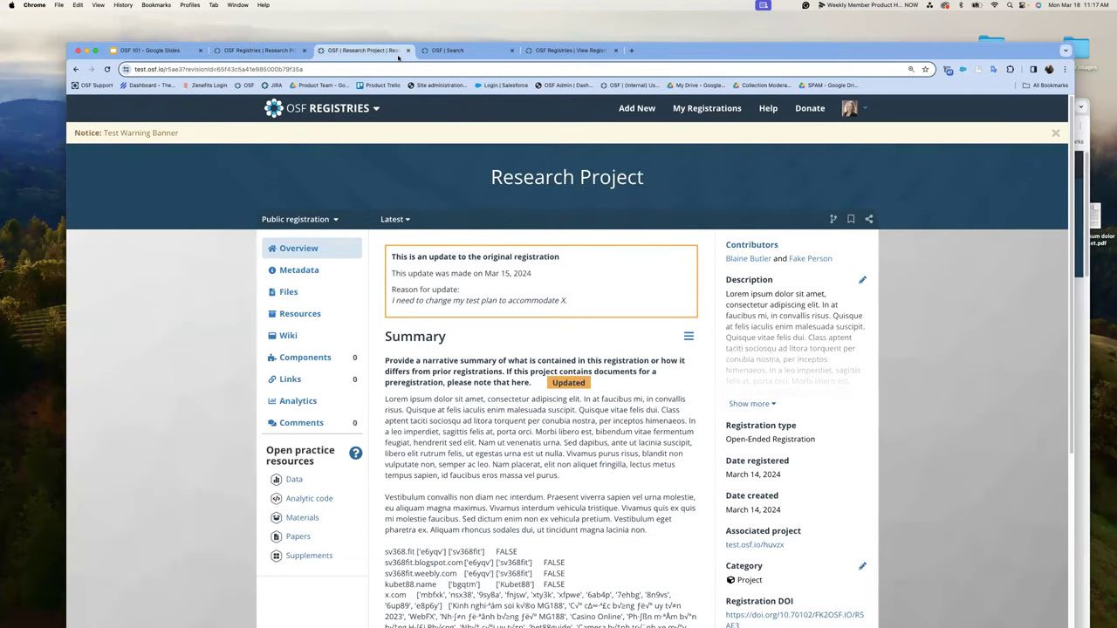
drag(766, 45, 753, 94)
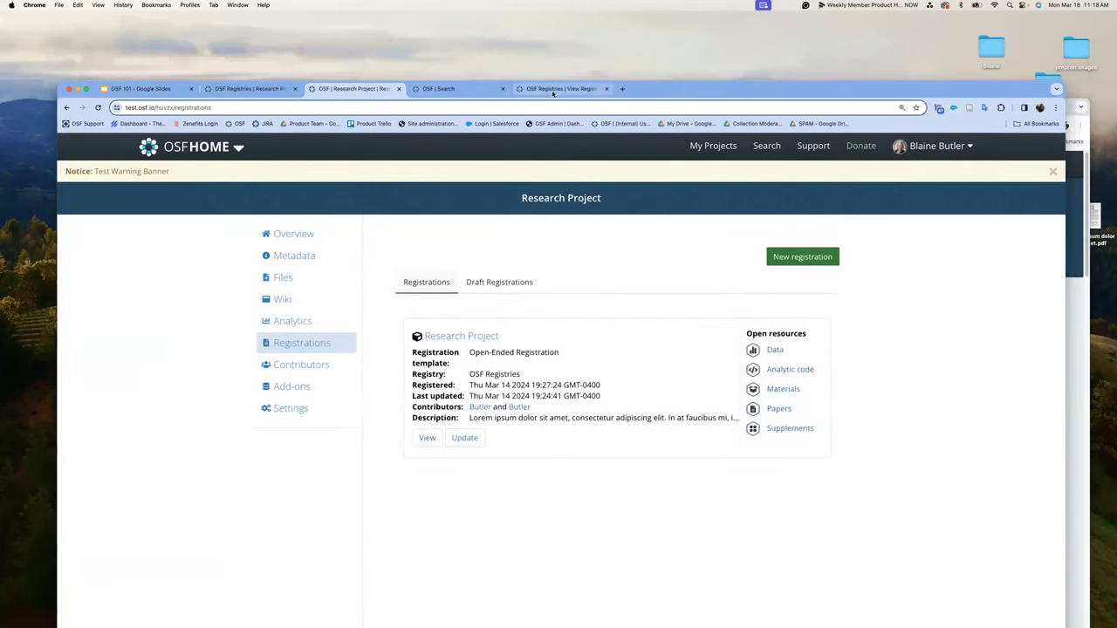
click(441, 88)
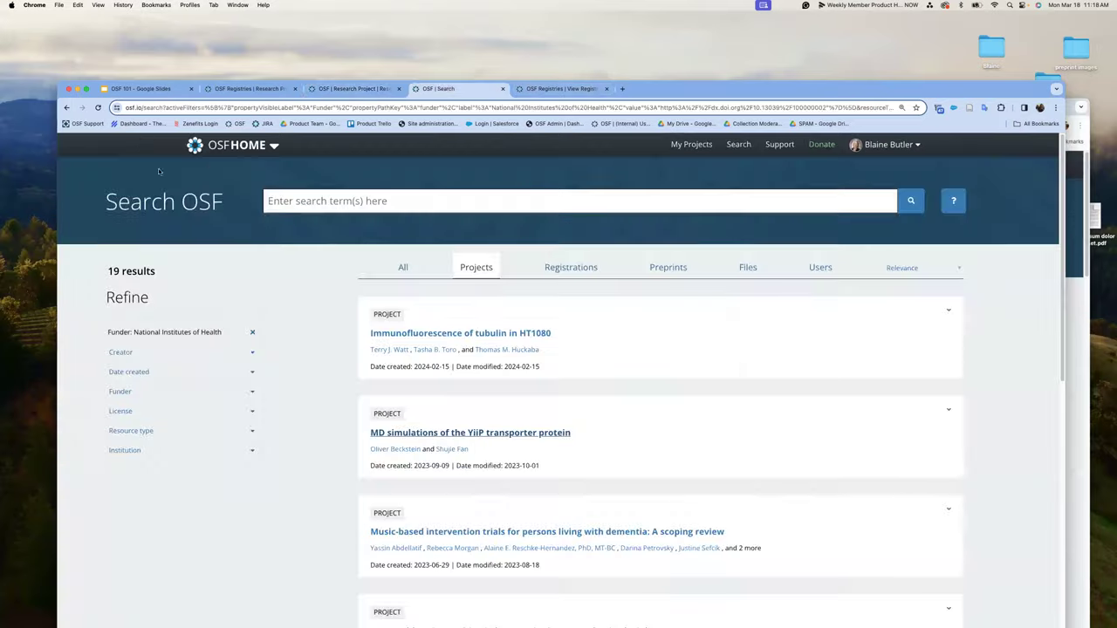
click(262, 146)
click(266, 172)
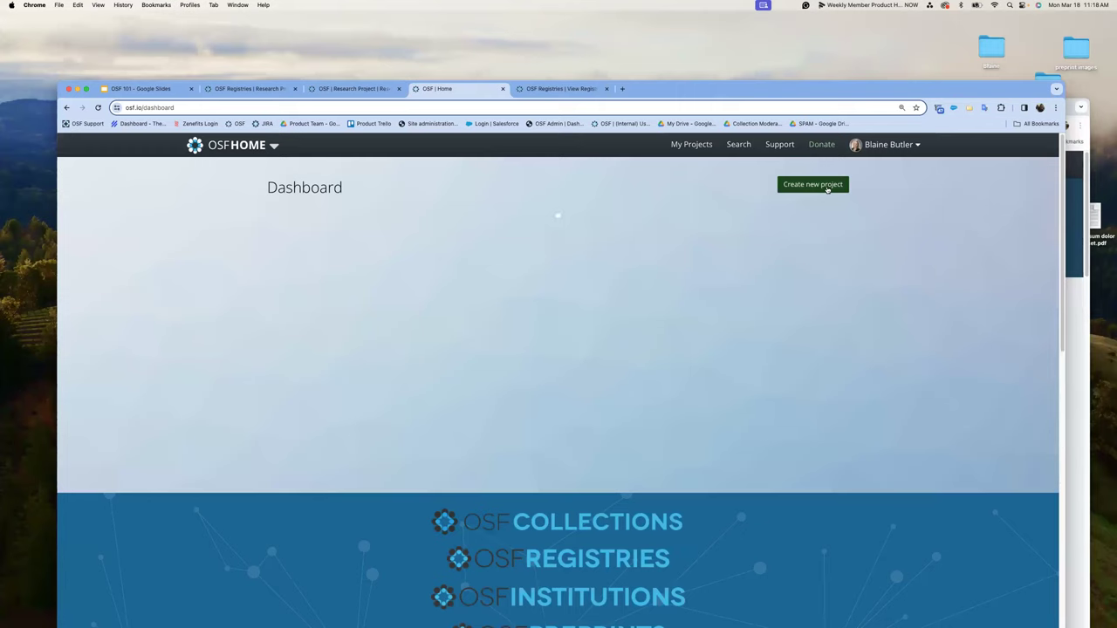
click(828, 186)
- Title the new project 'Test' and keep all institution affiliations selected
click(517, 349)
text(Test)
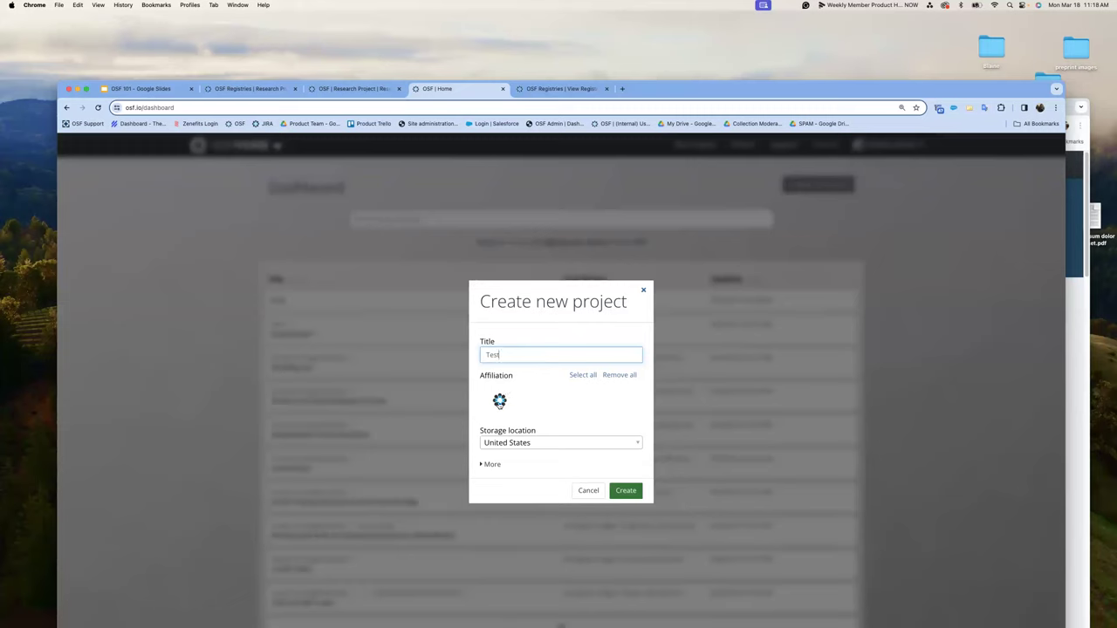
click(619, 374)
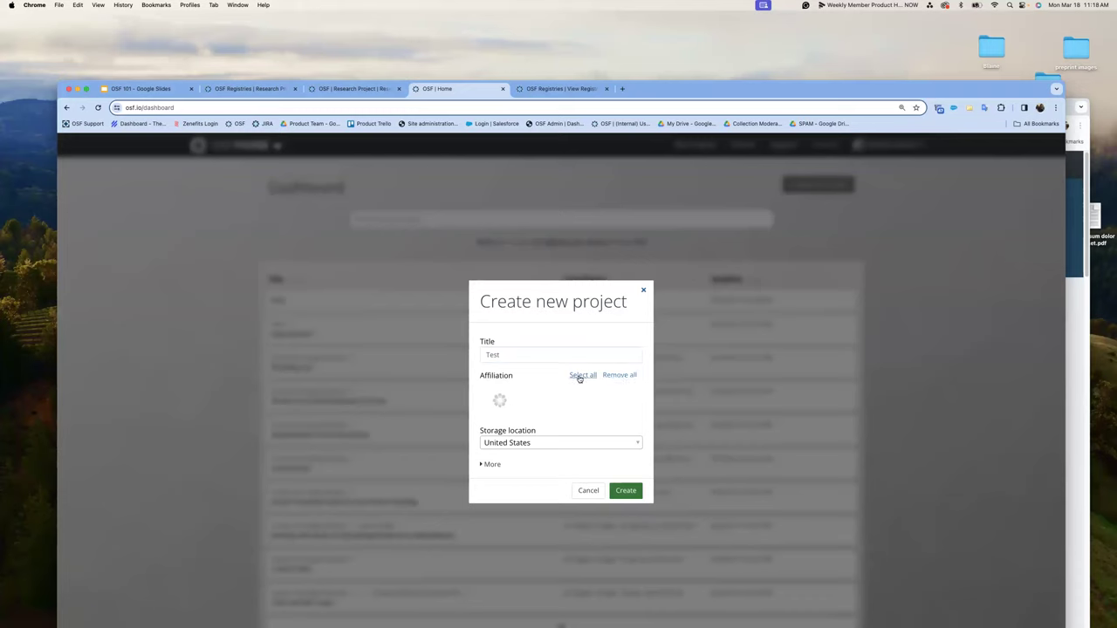
click(585, 375)
- Set the storage location to United States and create the Test project
click(638, 444)
click(638, 443)
click(638, 443)
click(637, 449)
click(637, 448)
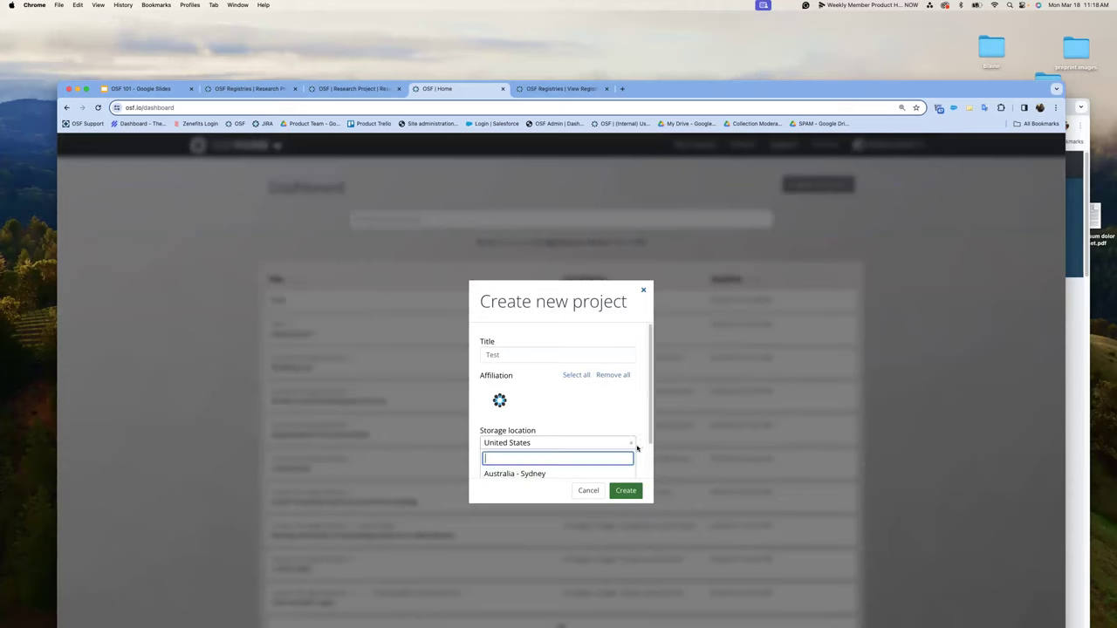
click(629, 469)
click(637, 447)
click(637, 447)
click(634, 446)
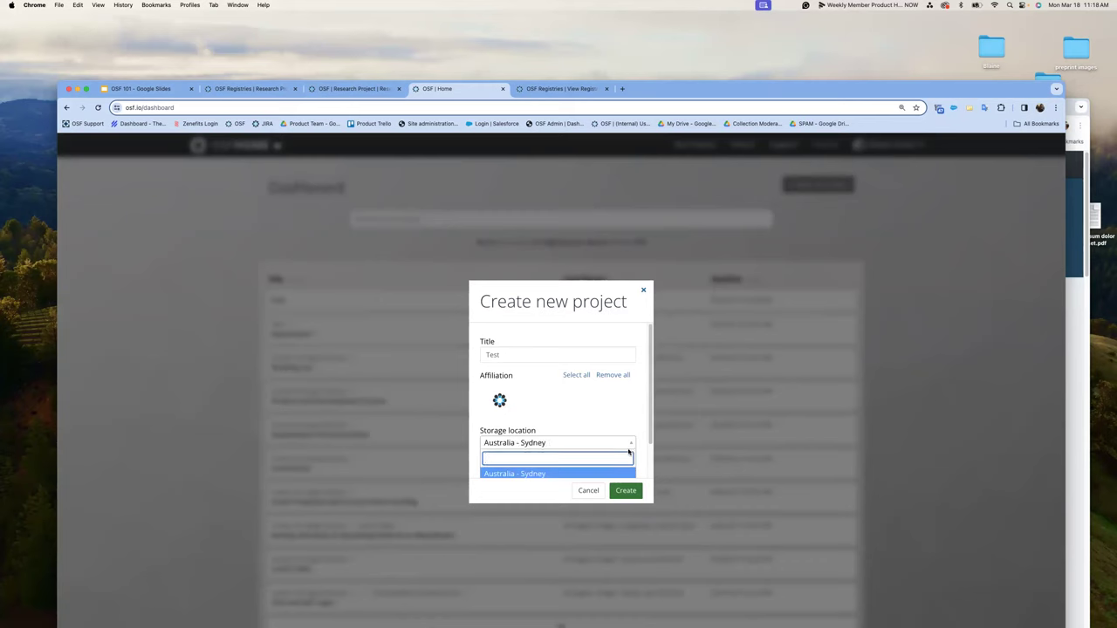
scroll(629, 451, down, 2)
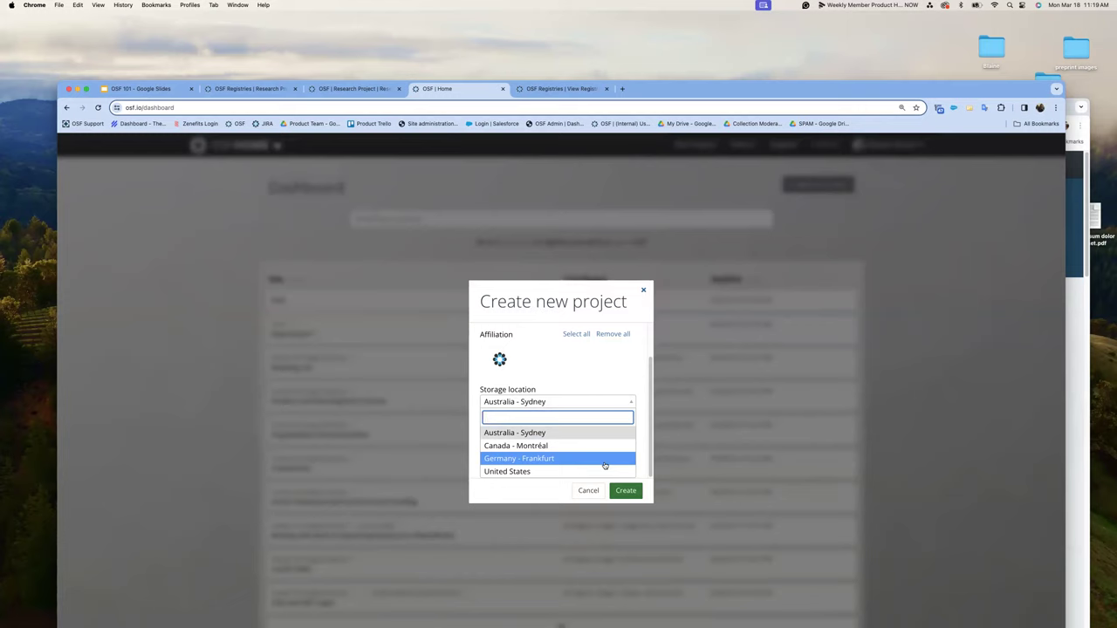
click(569, 471)
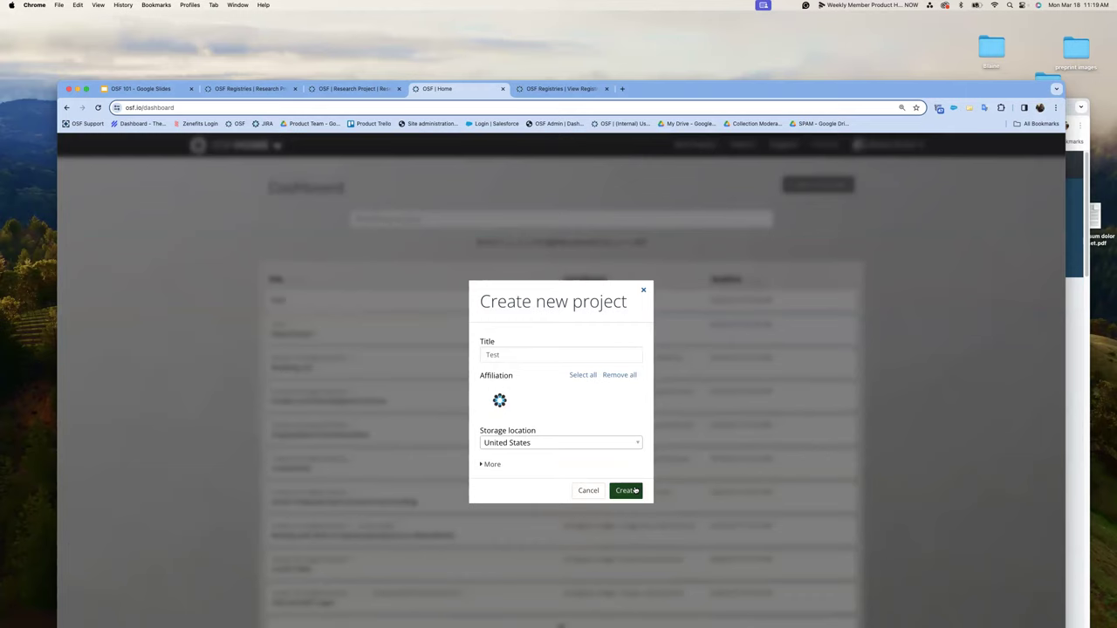
click(635, 490)
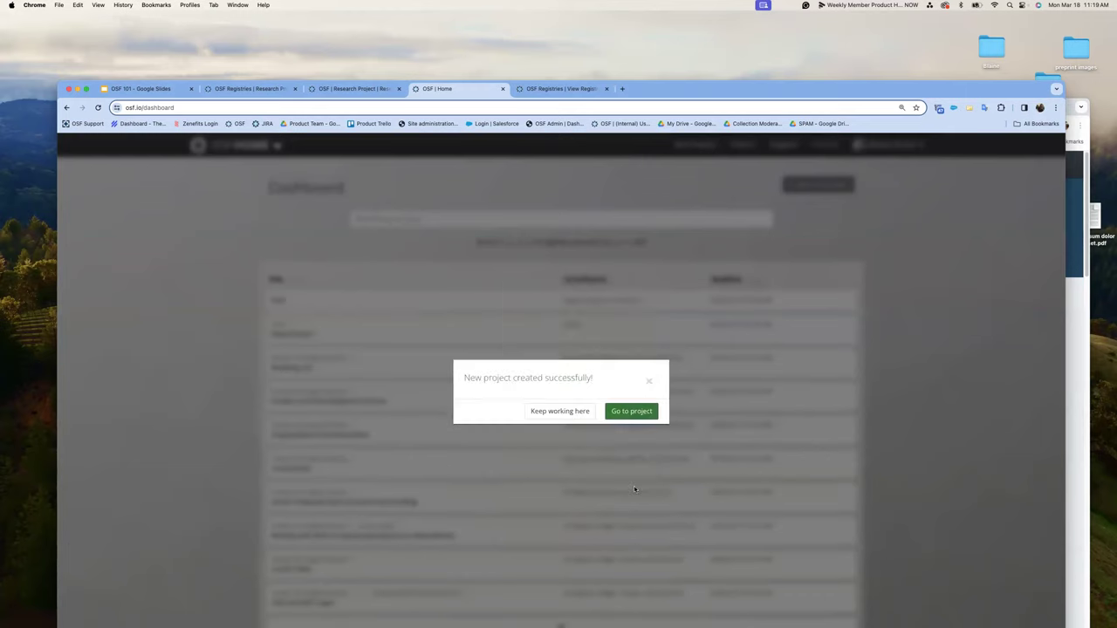
- Open the new Test project and make it public
click(633, 409)
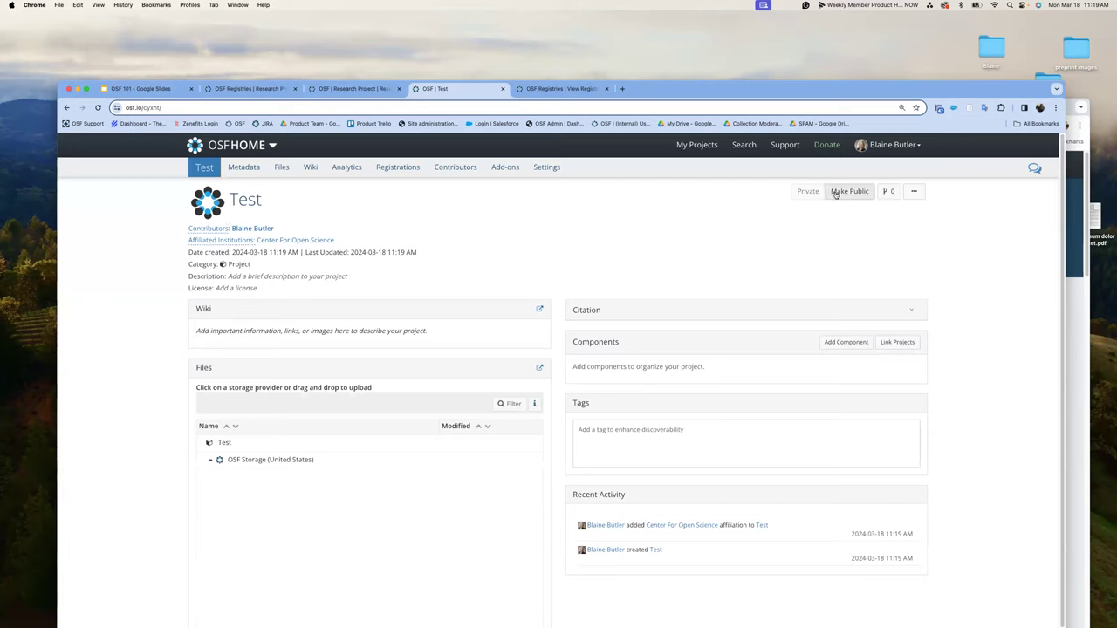
click(833, 193)
click(681, 267)
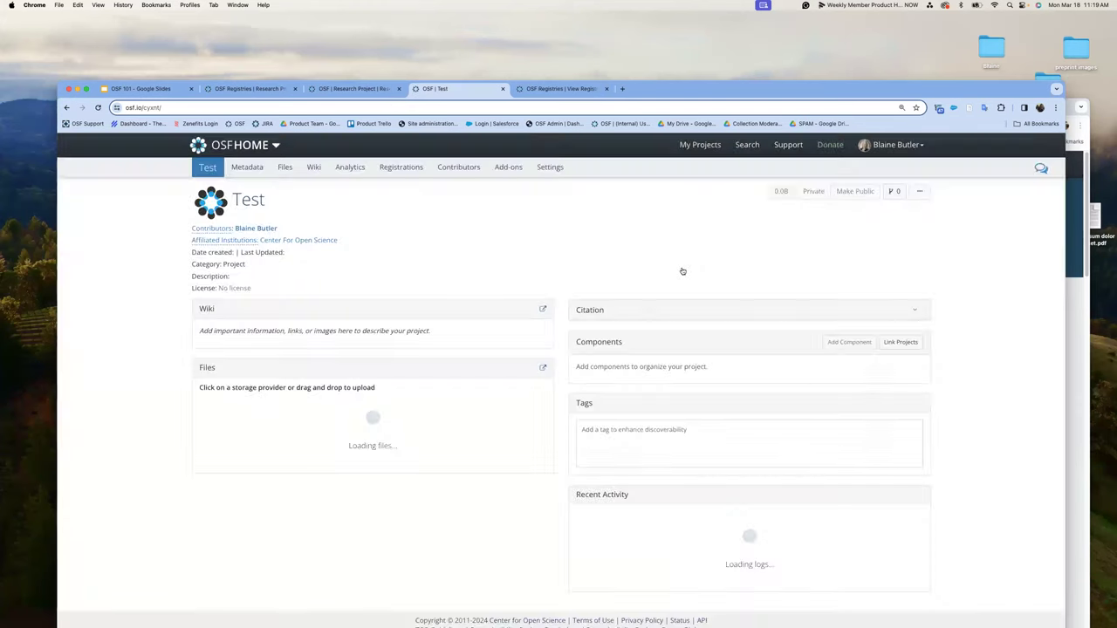
click(855, 192)
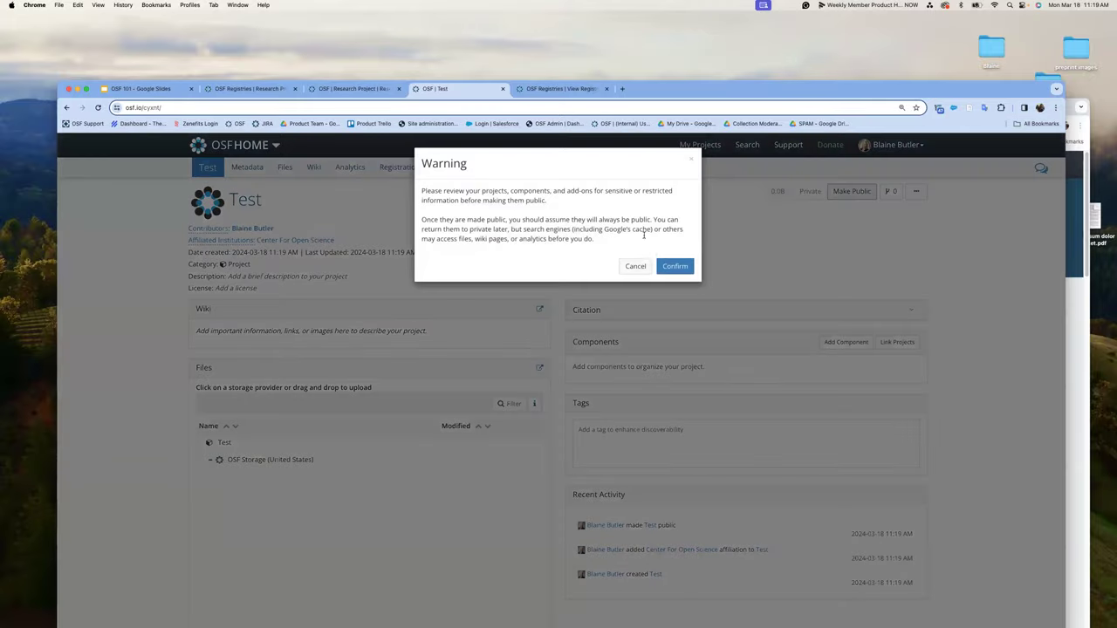
click(667, 268)
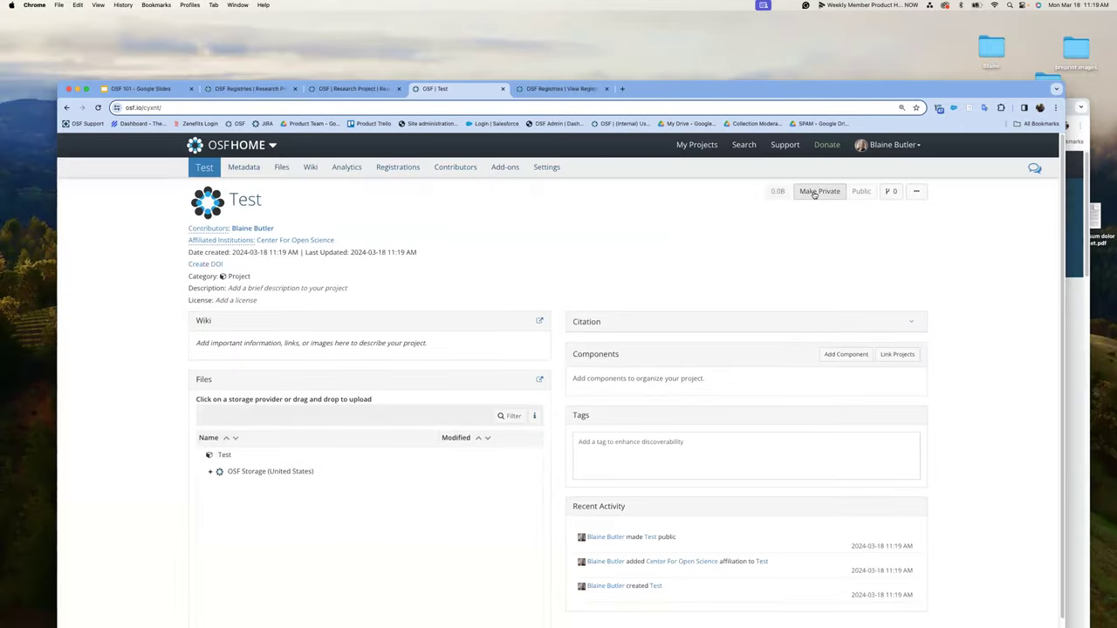
- Switch the Test project back to private
click(815, 192)
click(632, 261)
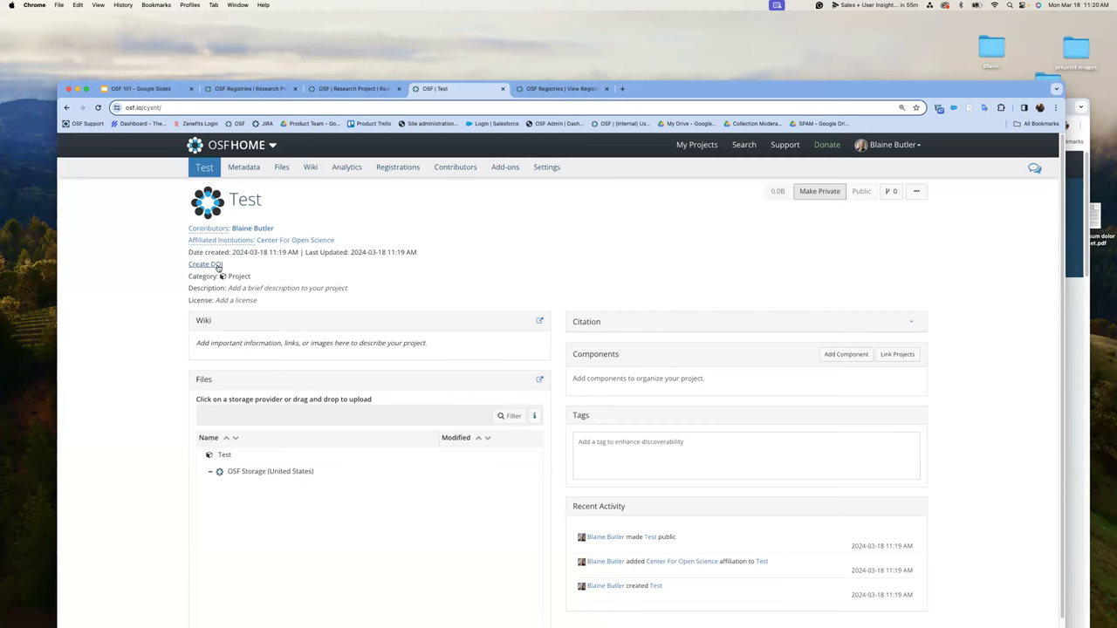
click(820, 192)
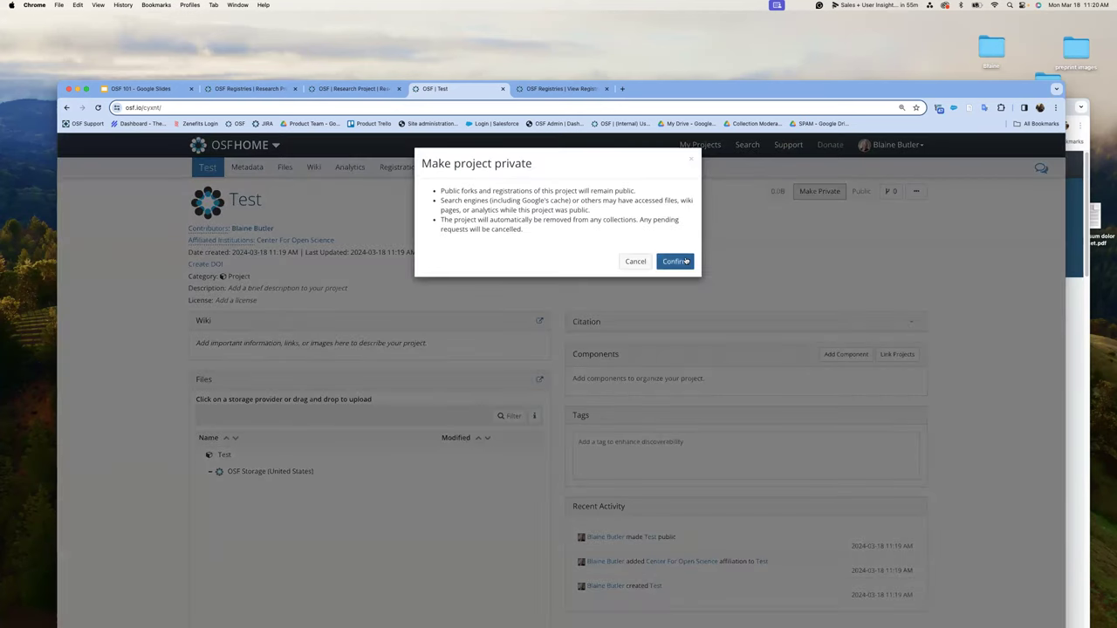
click(684, 261)
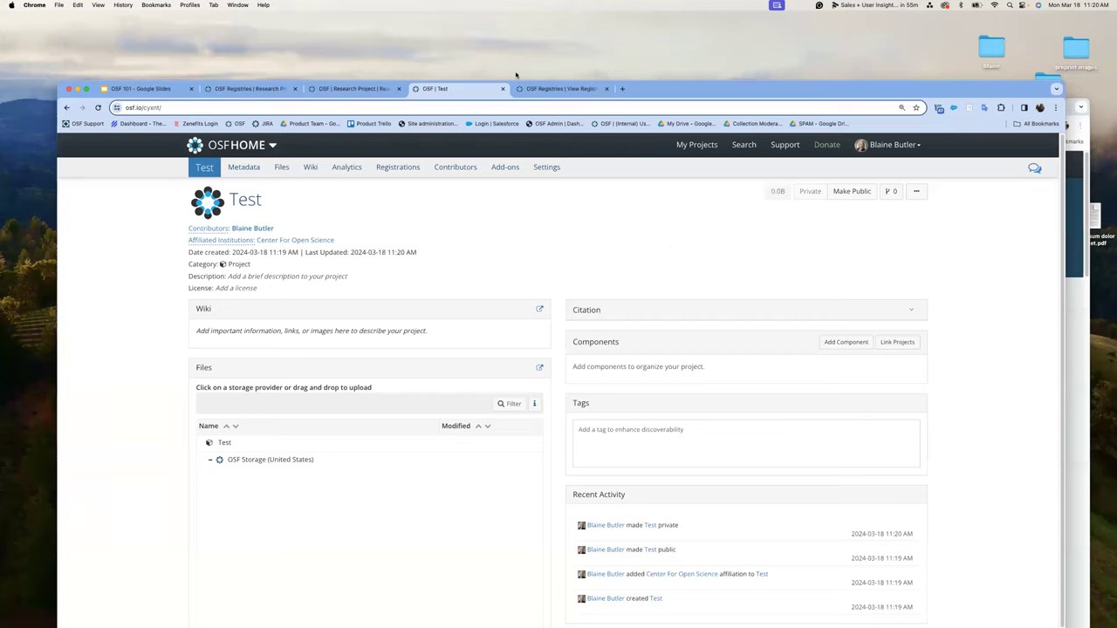
- Drag Lorem ipsum dolor sit amet.pdf and StarWars3.wav from the desktop into OSF Storage
drag(725, 96, 700, 29)
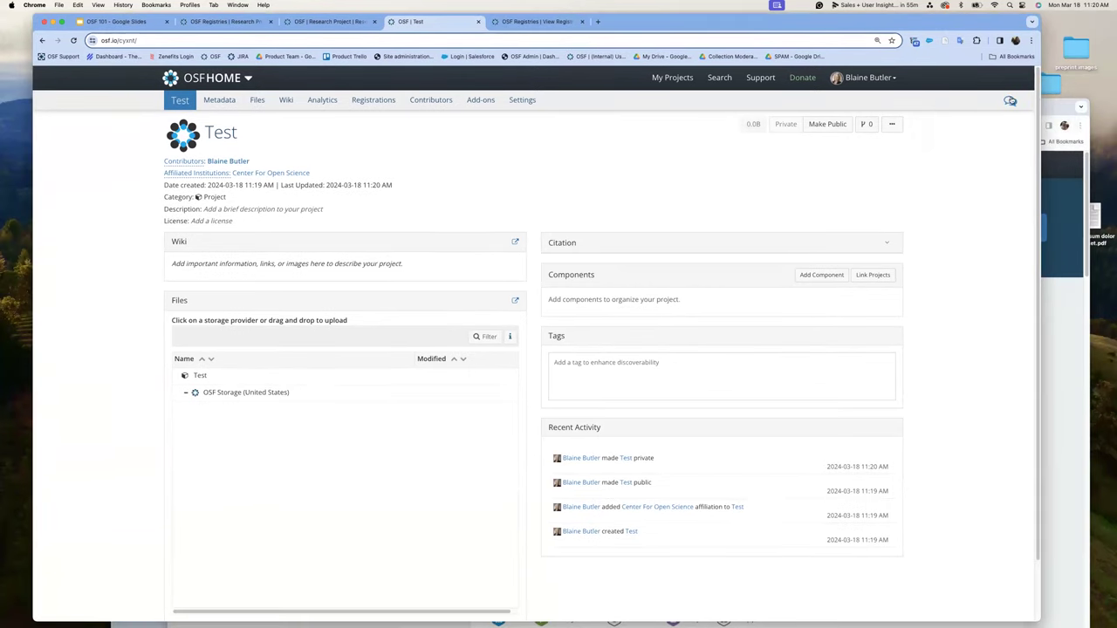
click(1049, 106)
drag(1049, 106, 698, 205)
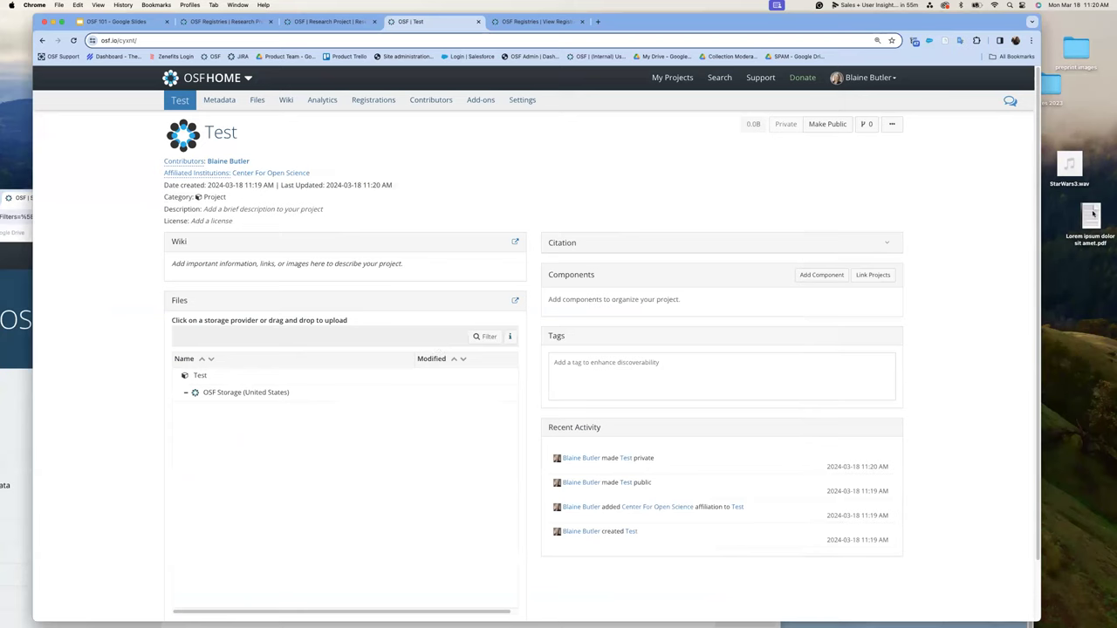
click(1093, 213)
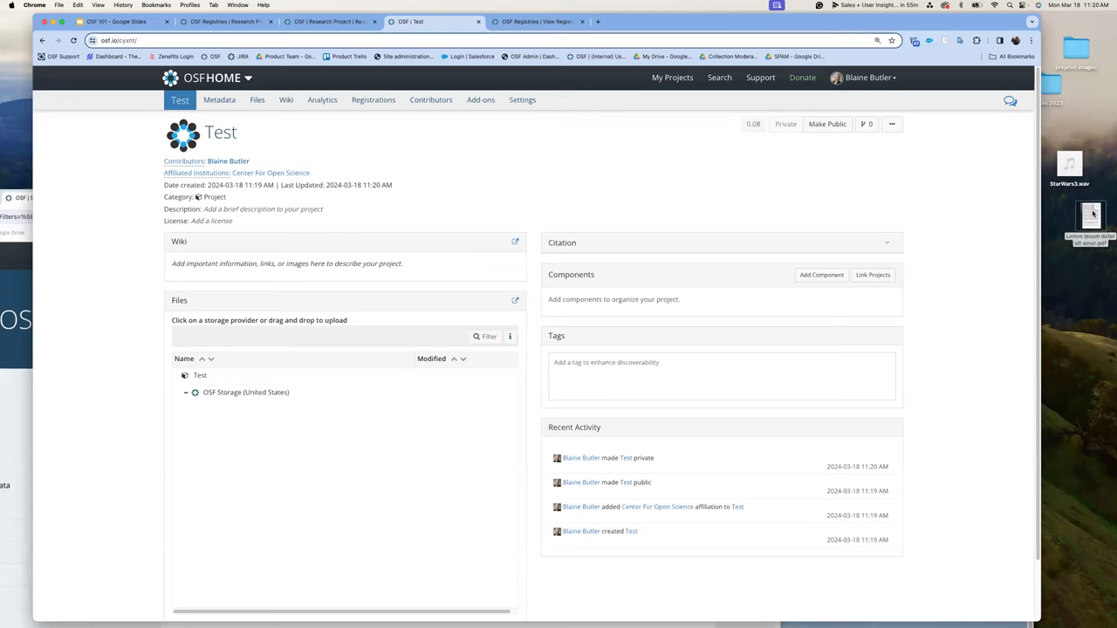
drag(1023, 261, 220, 395)
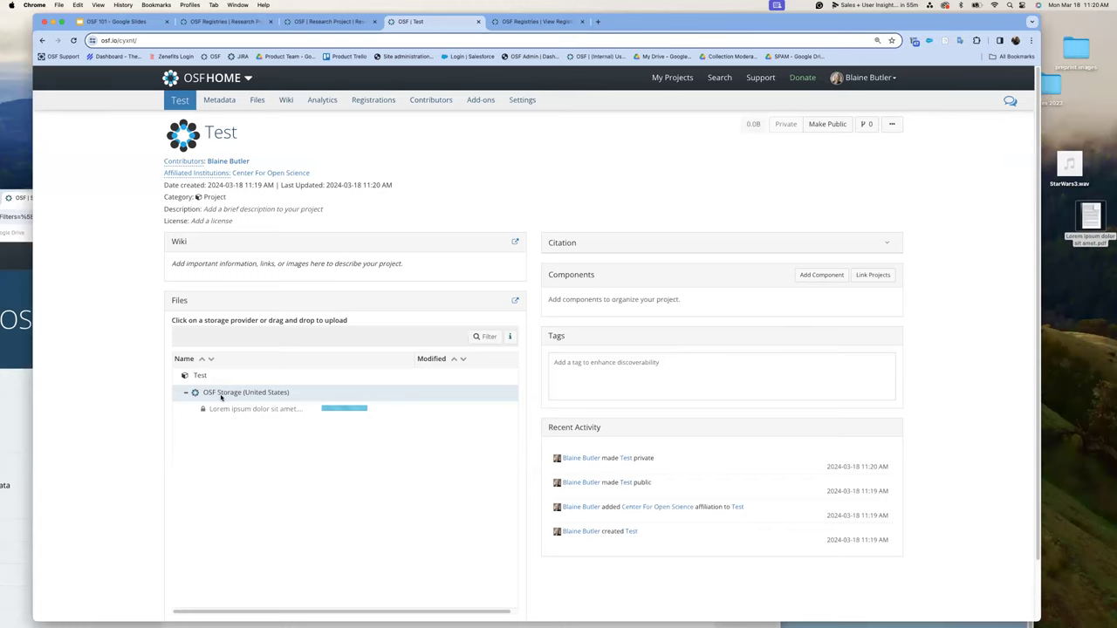
click(258, 102)
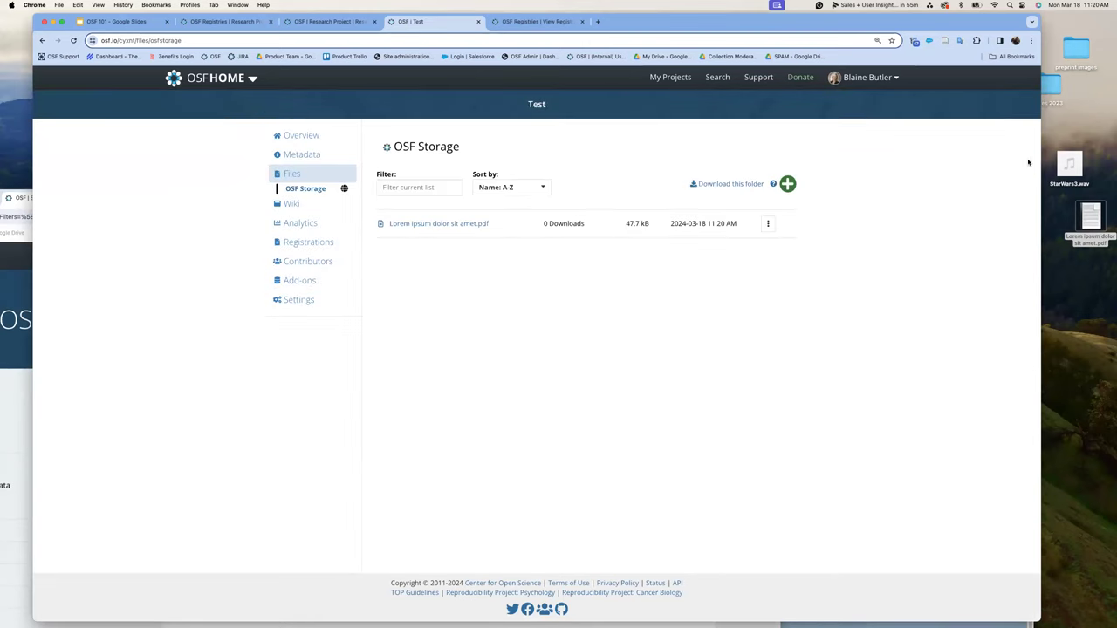
drag(1069, 163, 465, 223)
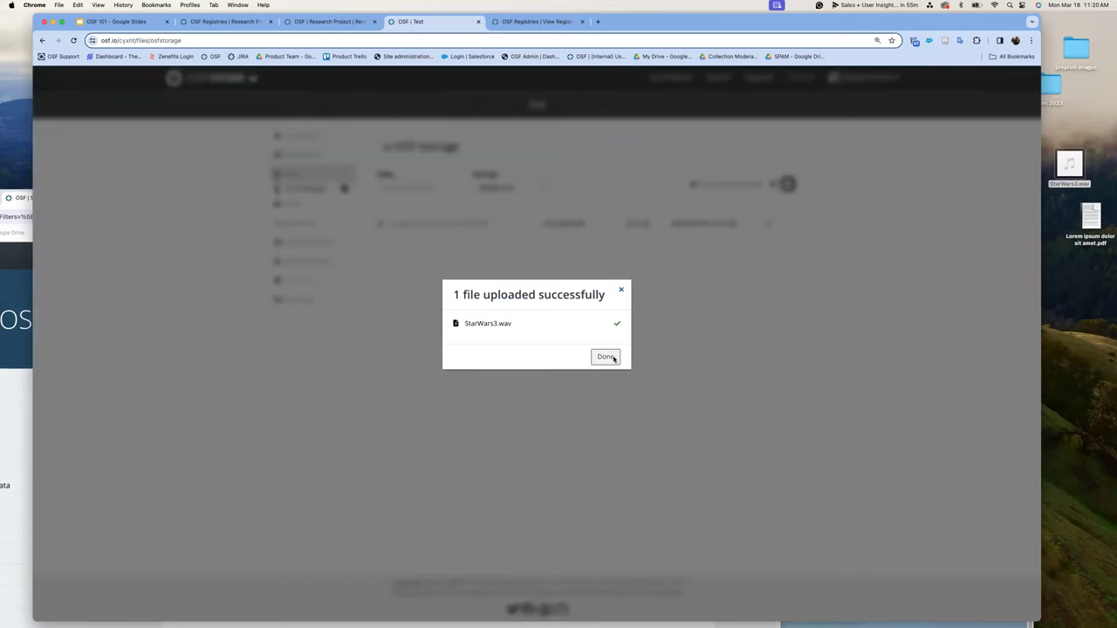
click(612, 358)
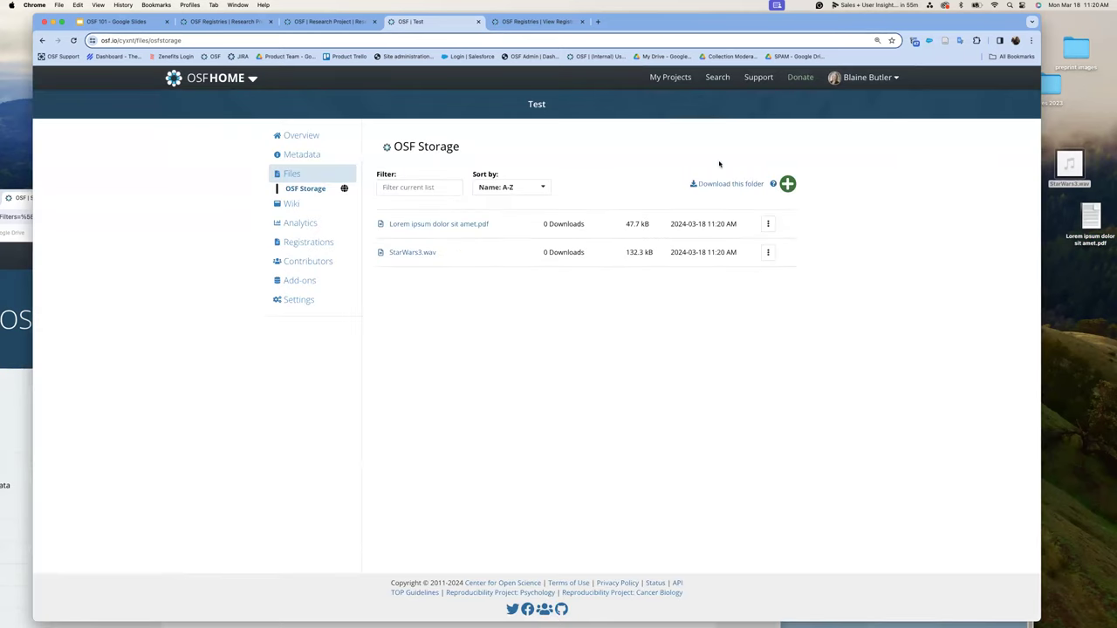
- Upload Dataset.xlsx to OSF Storage from the computer and open it in a new tab
click(785, 185)
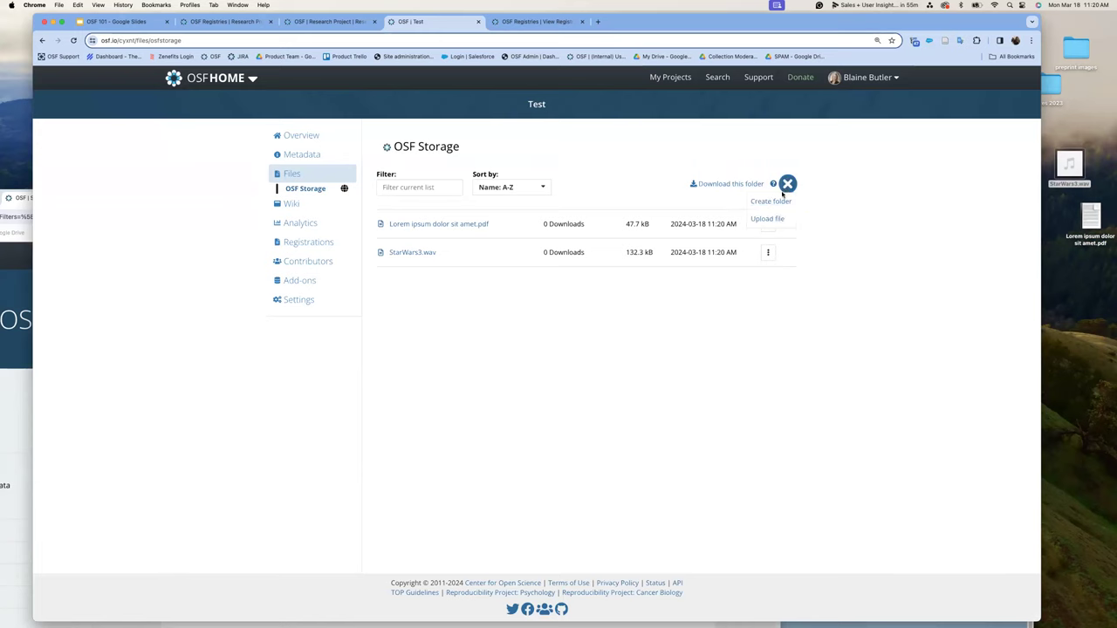
click(779, 219)
scroll(487, 348, down, 5)
scroll(487, 348, down, 10)
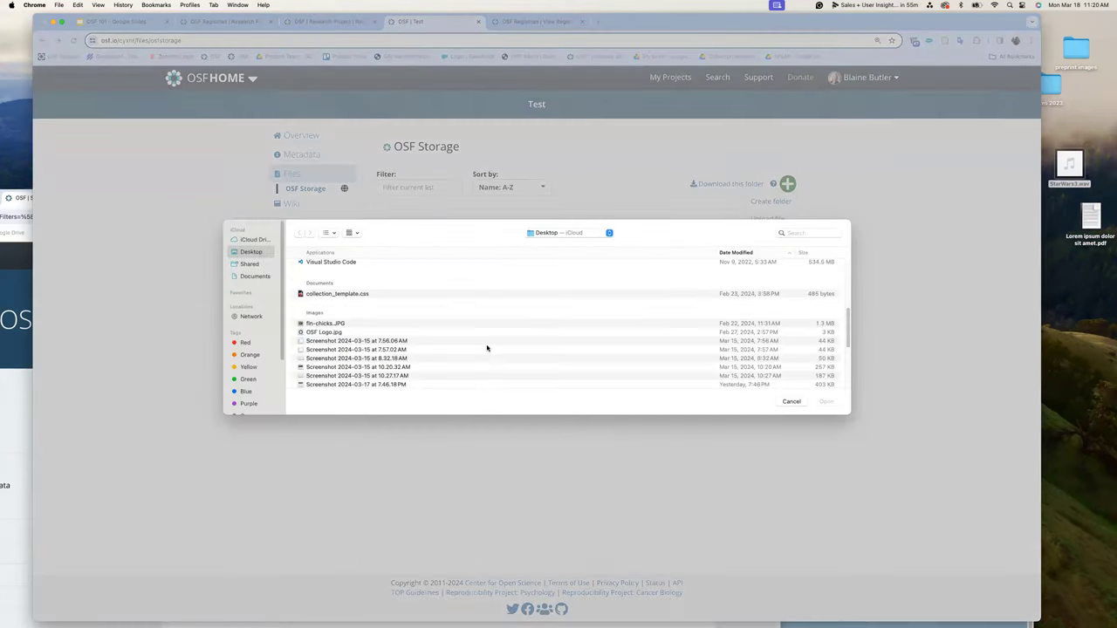
click(320, 351)
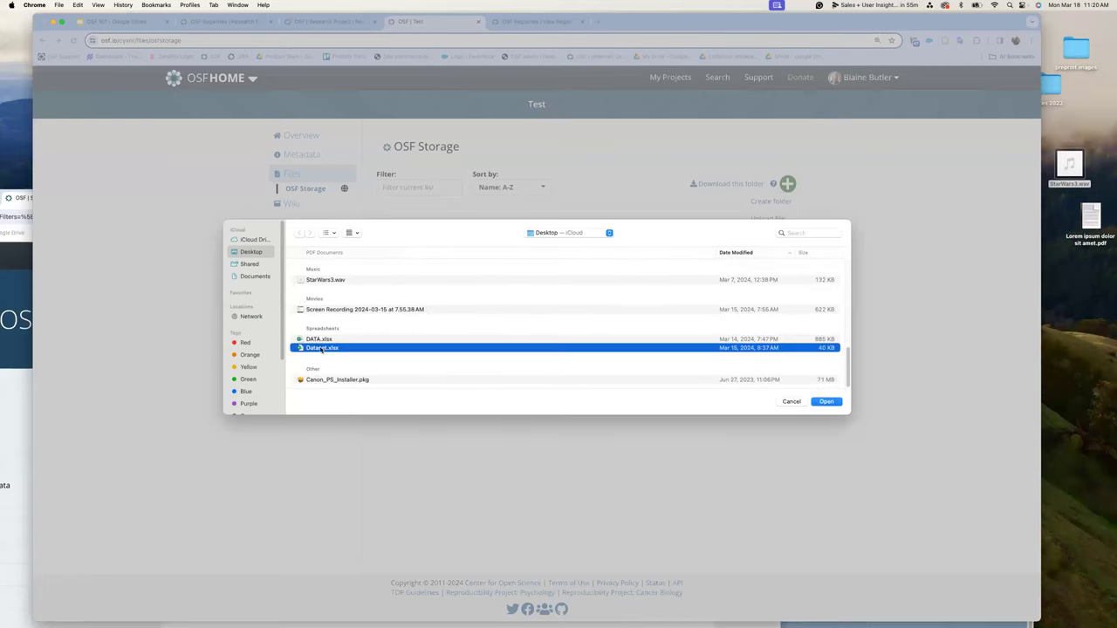
click(835, 403)
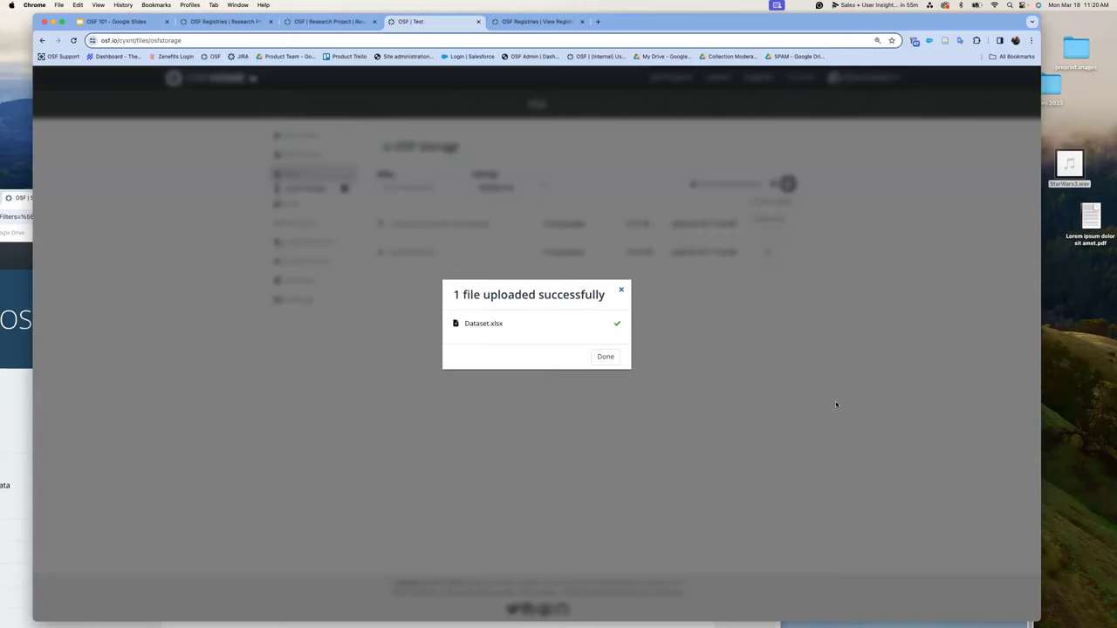
click(605, 358)
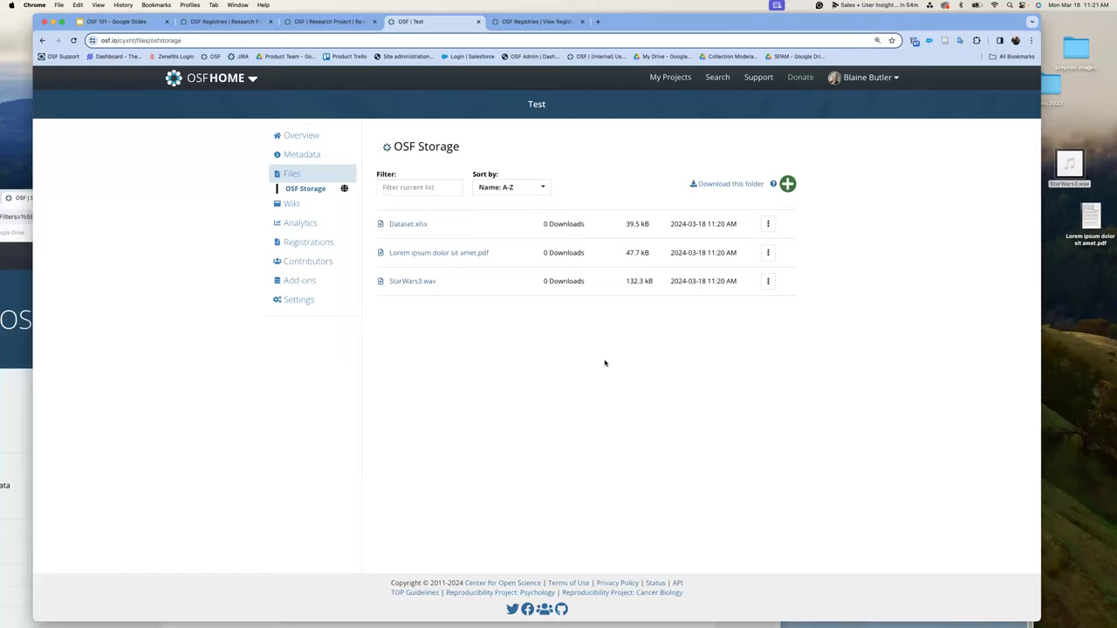
click(416, 226)
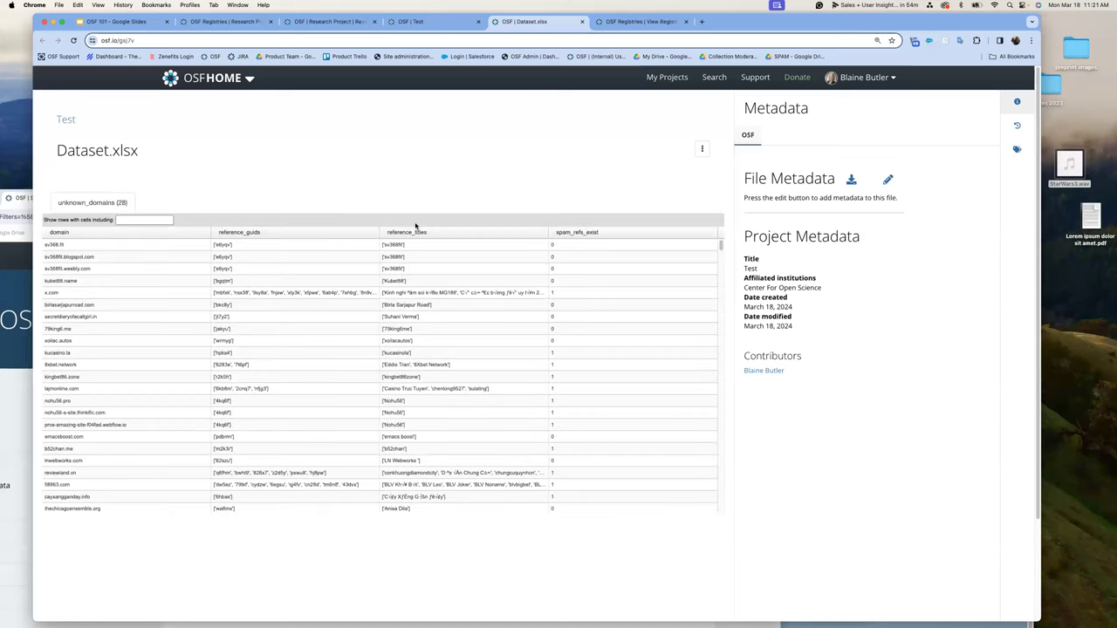
- Save Dataset.xlsx metadata: title Dataset1, resource type Dataset, language English
click(887, 180)
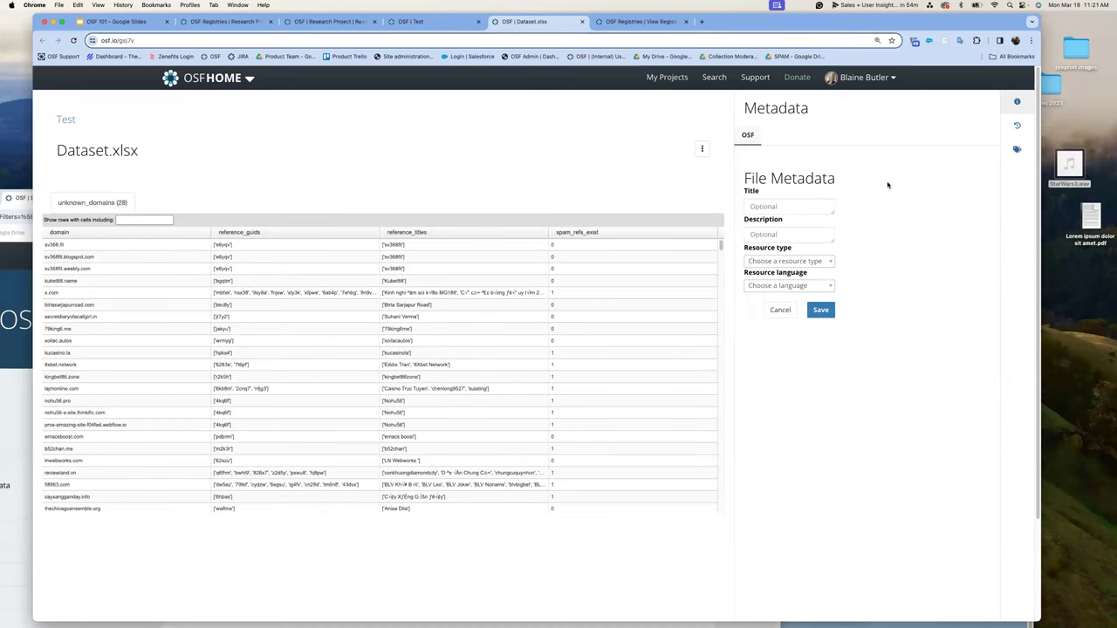
click(773, 204)
text(Da)
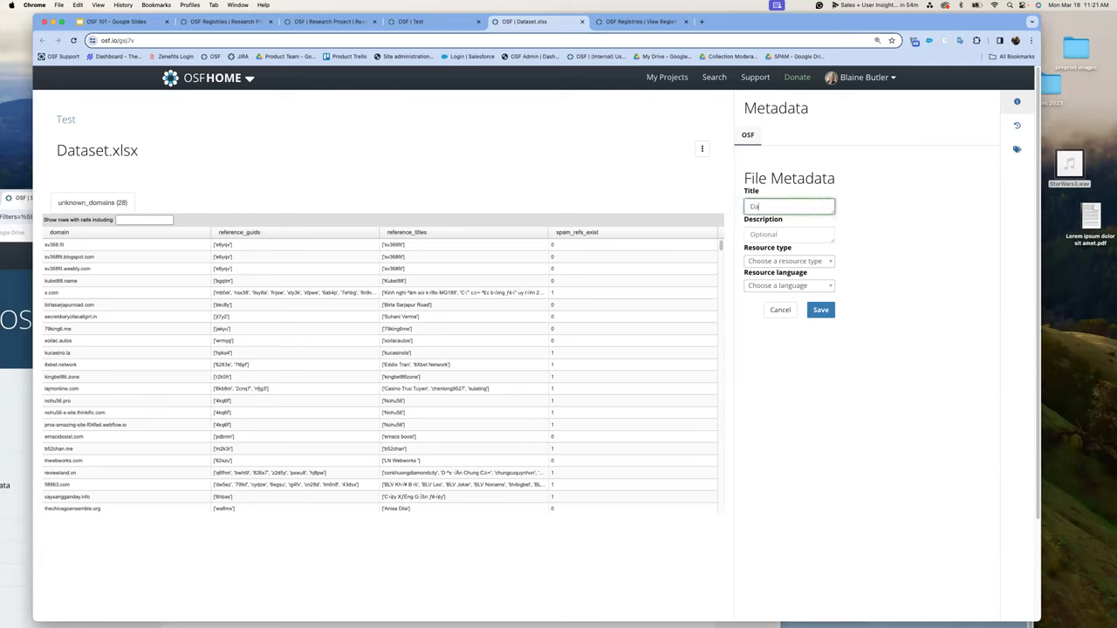
text(taset1)
click(830, 264)
scroll(805, 314, down, 3)
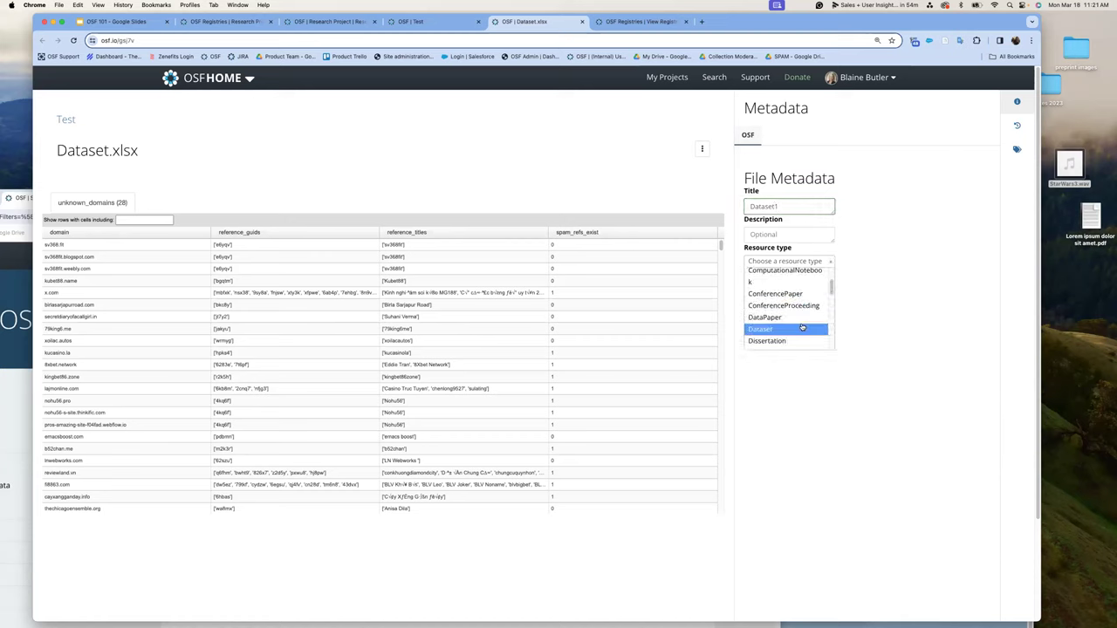
click(803, 319)
click(829, 288)
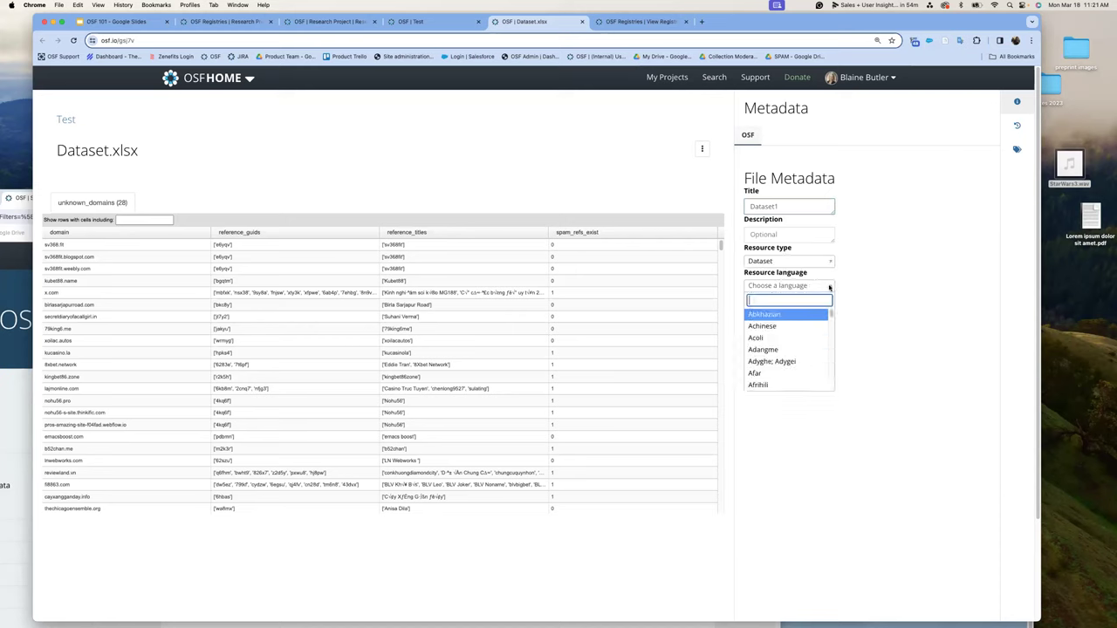
text(eng)
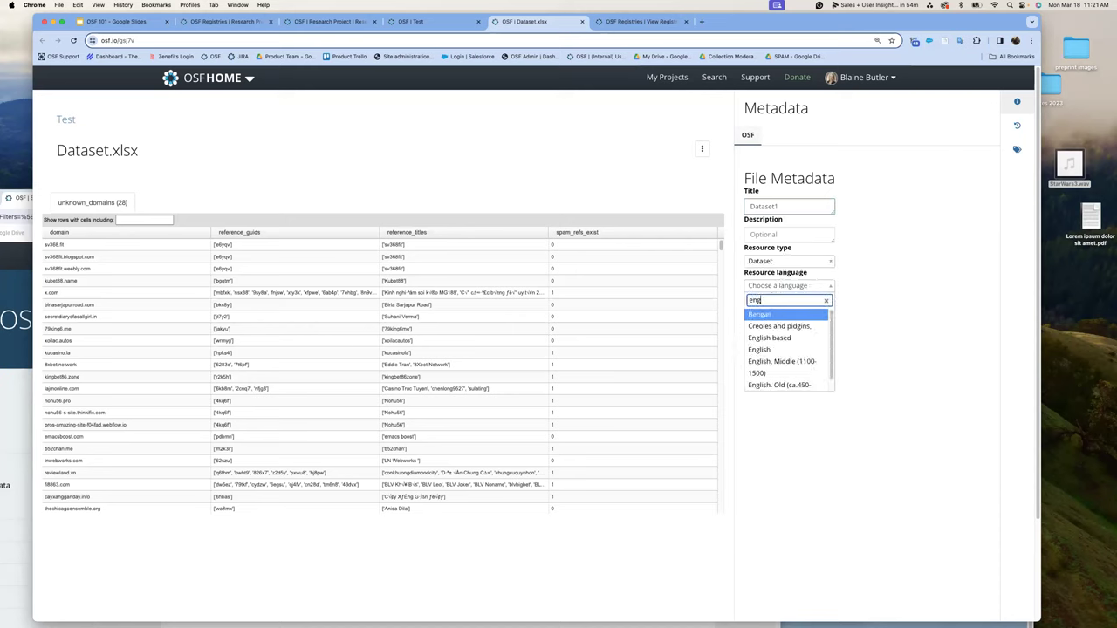
click(760, 349)
click(825, 312)
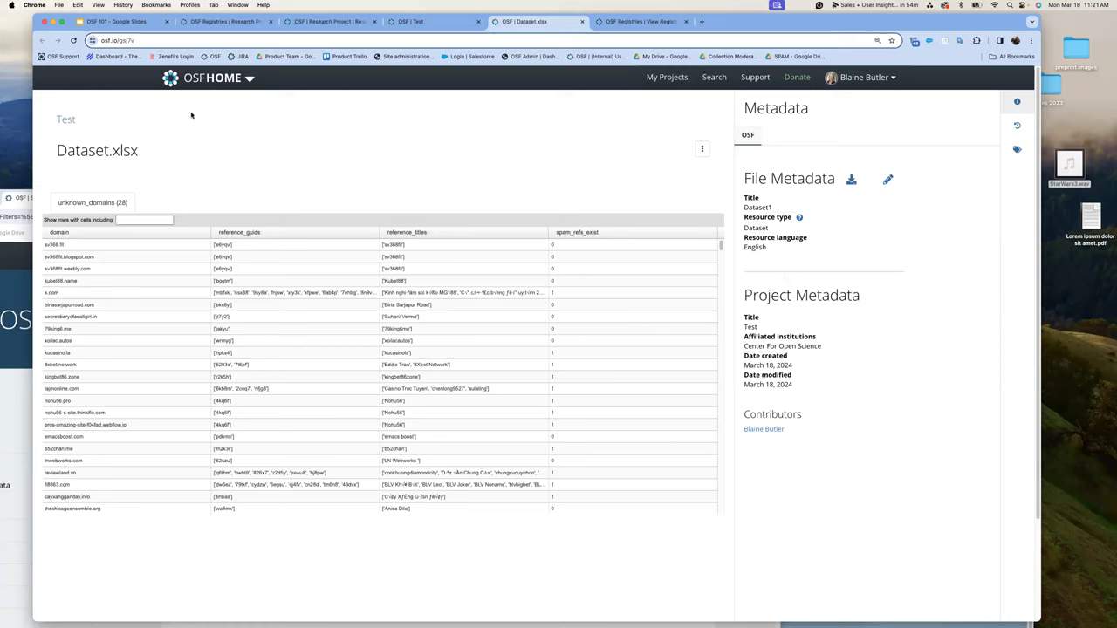
- Go back to the Test project, view its Metadata page, then return to the overview
click(63, 123)
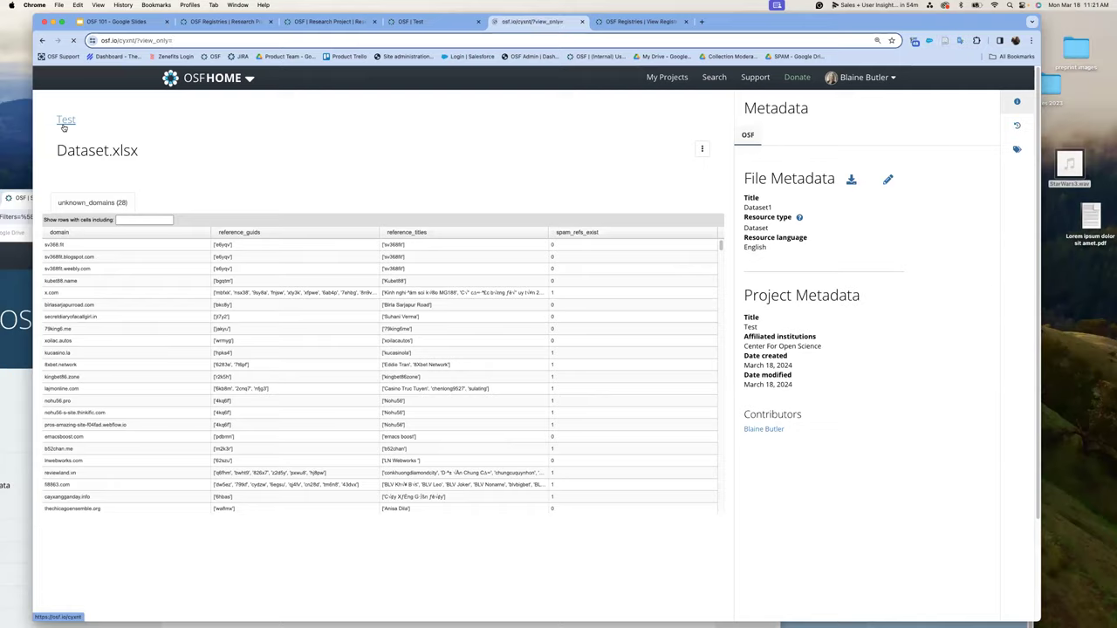
click(220, 101)
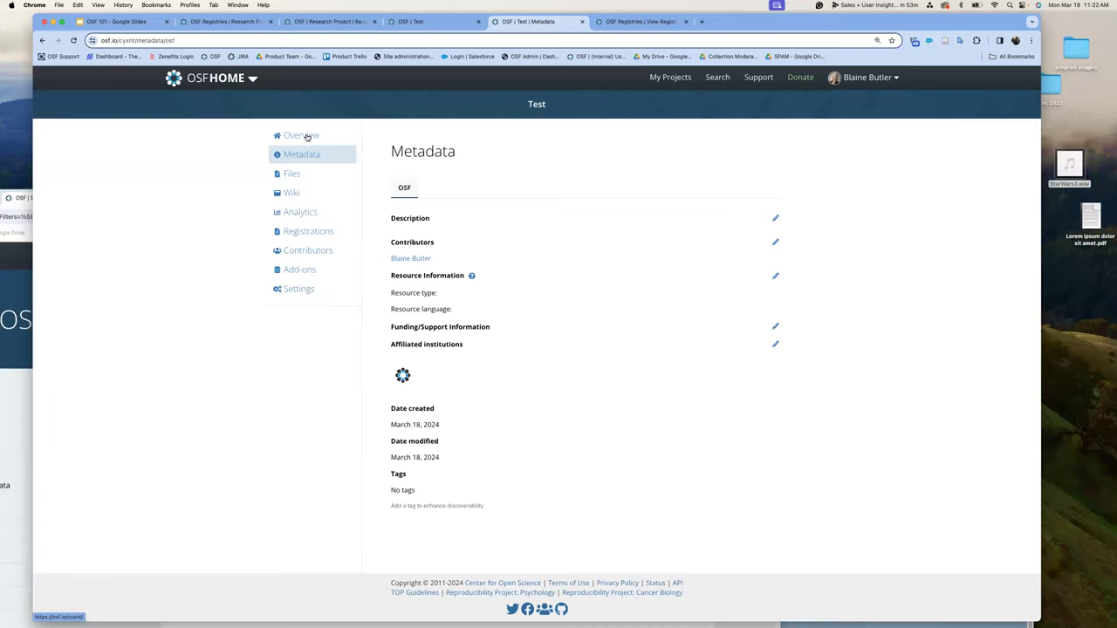
click(307, 137)
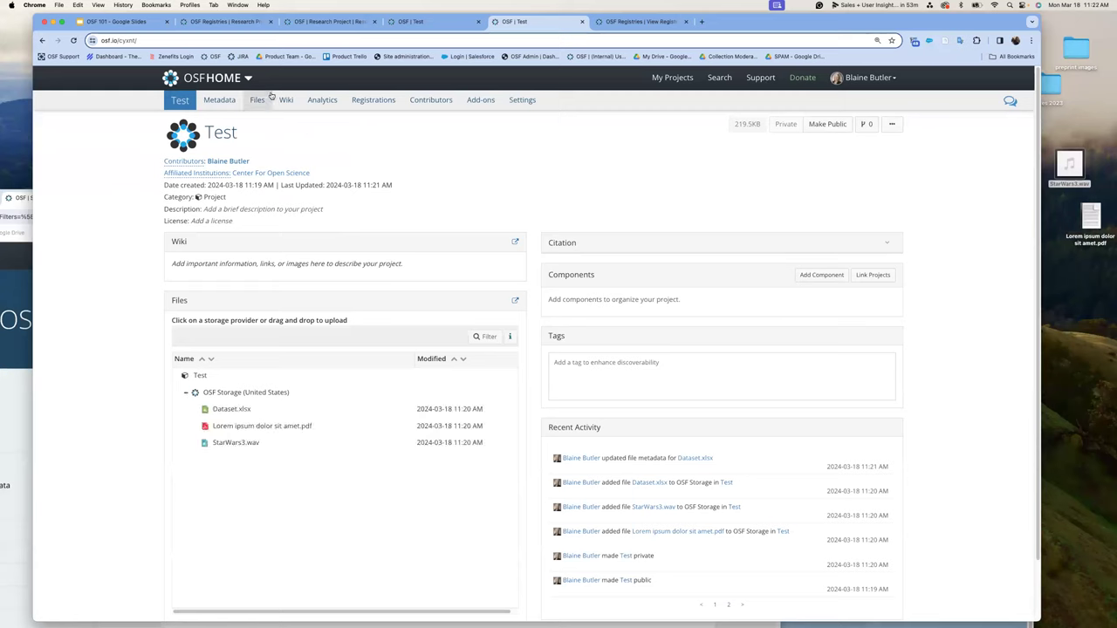
- Write 'Testin the things' on the project's wiki Home page and save it
click(287, 103)
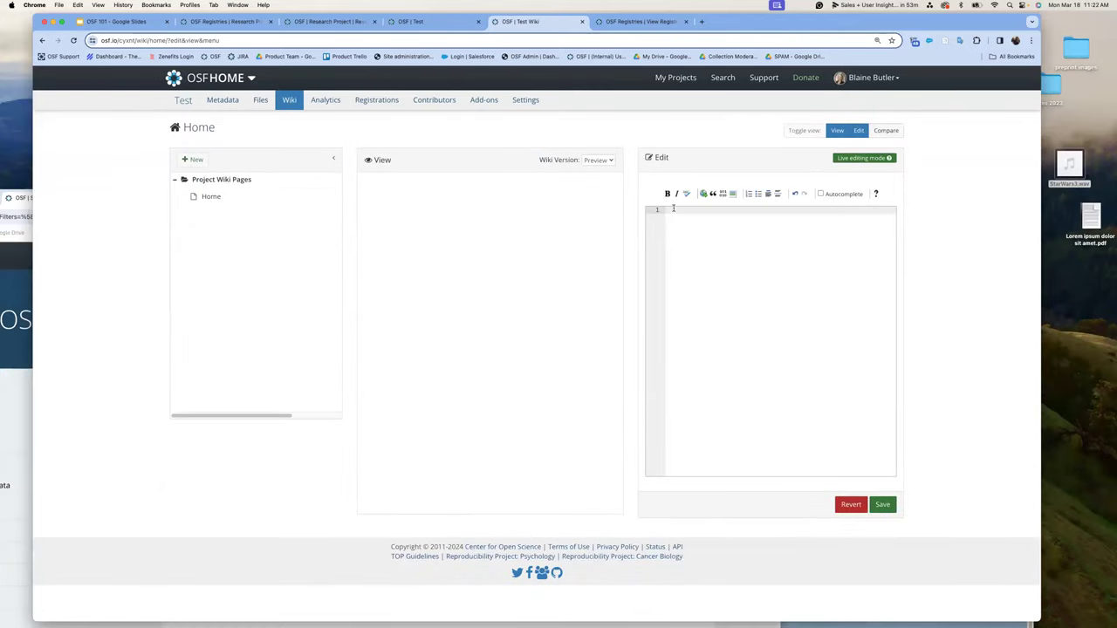
text(Testin the things)
click(889, 509)
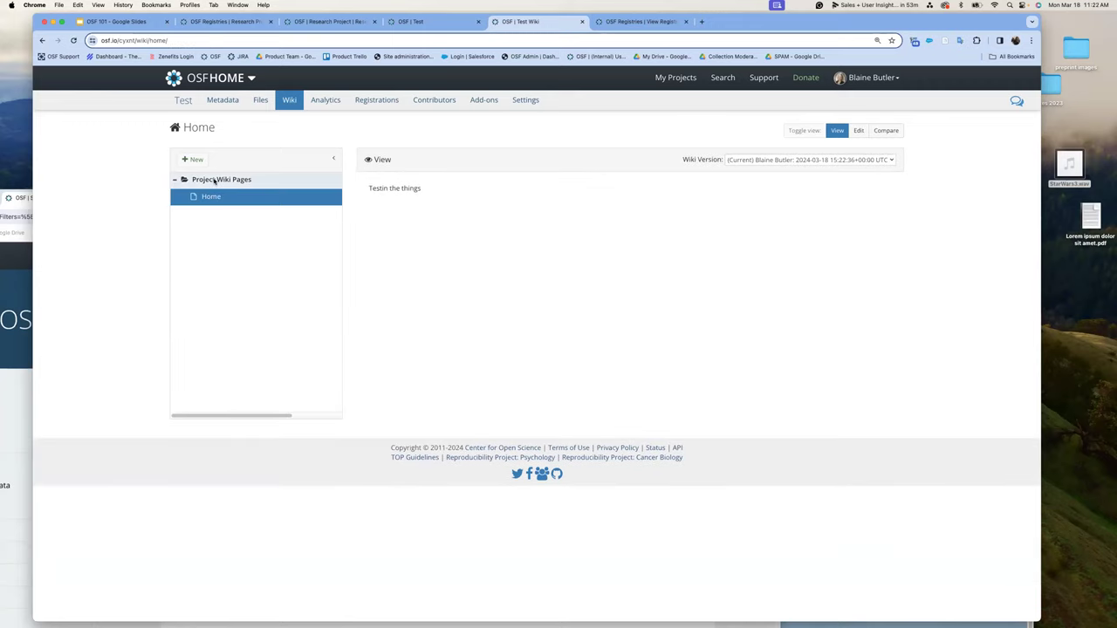
click(183, 101)
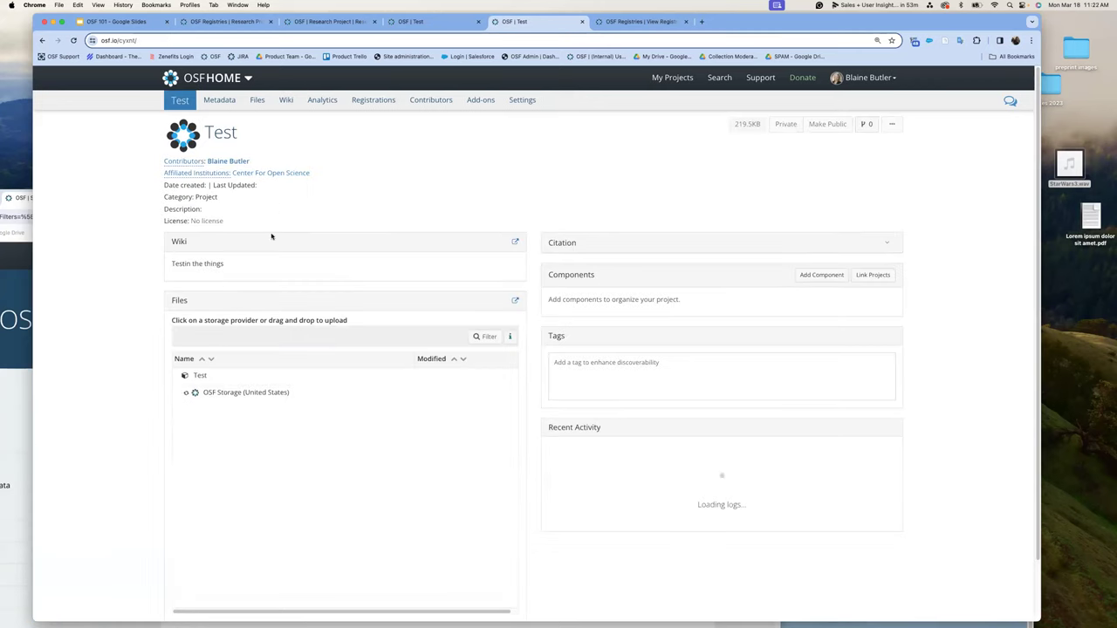
- Append 'Testing them again' to the wiki text, save, and return to the project
click(516, 242)
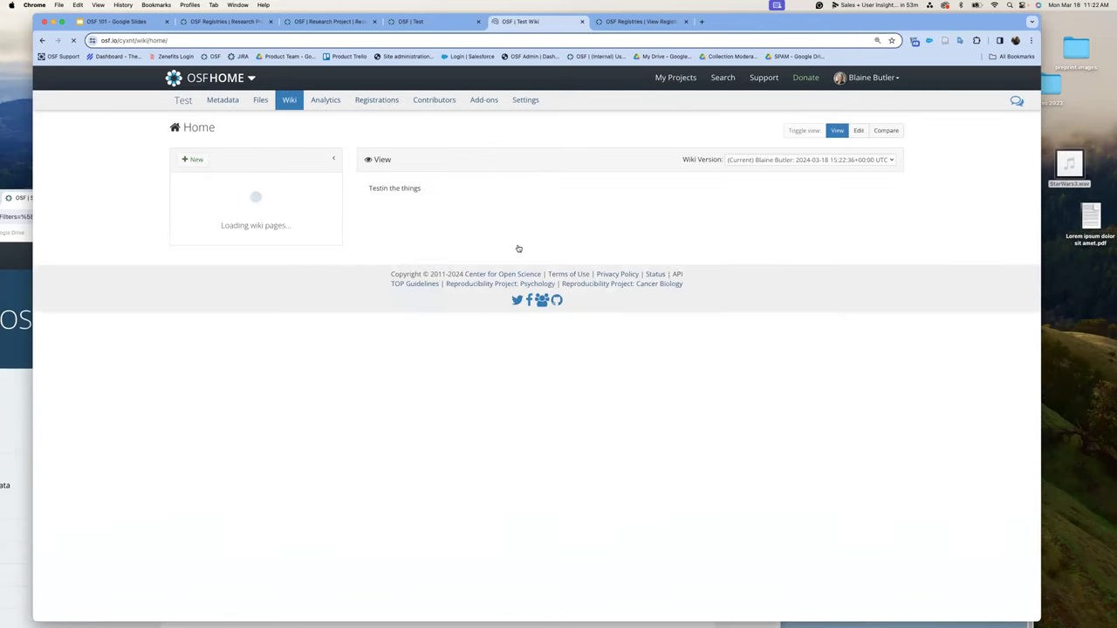
click(858, 131)
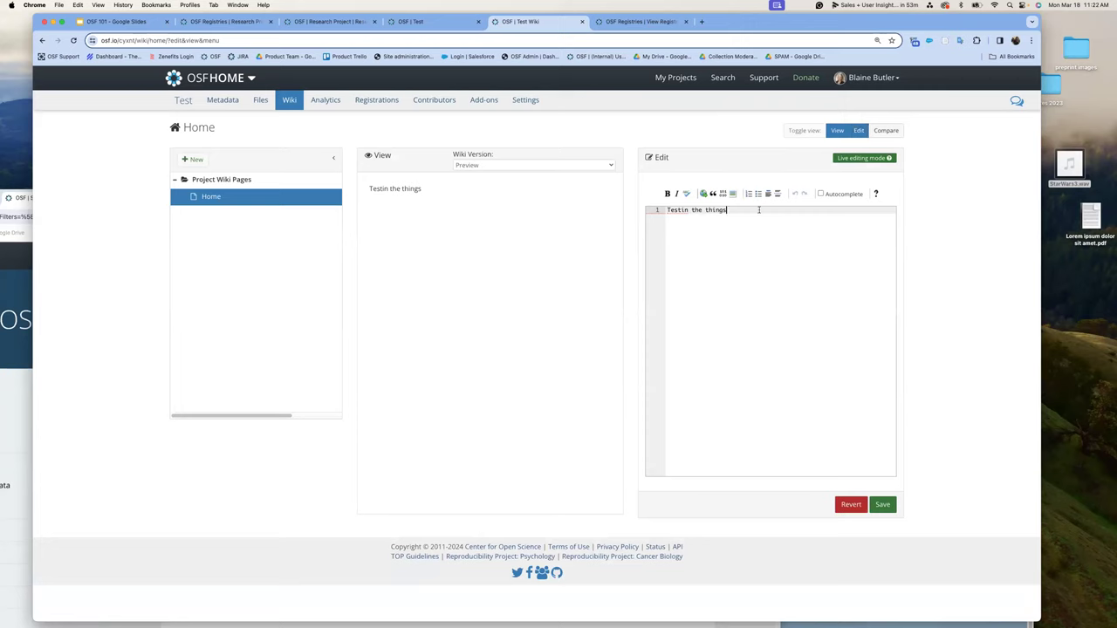
text(Testing them again.)
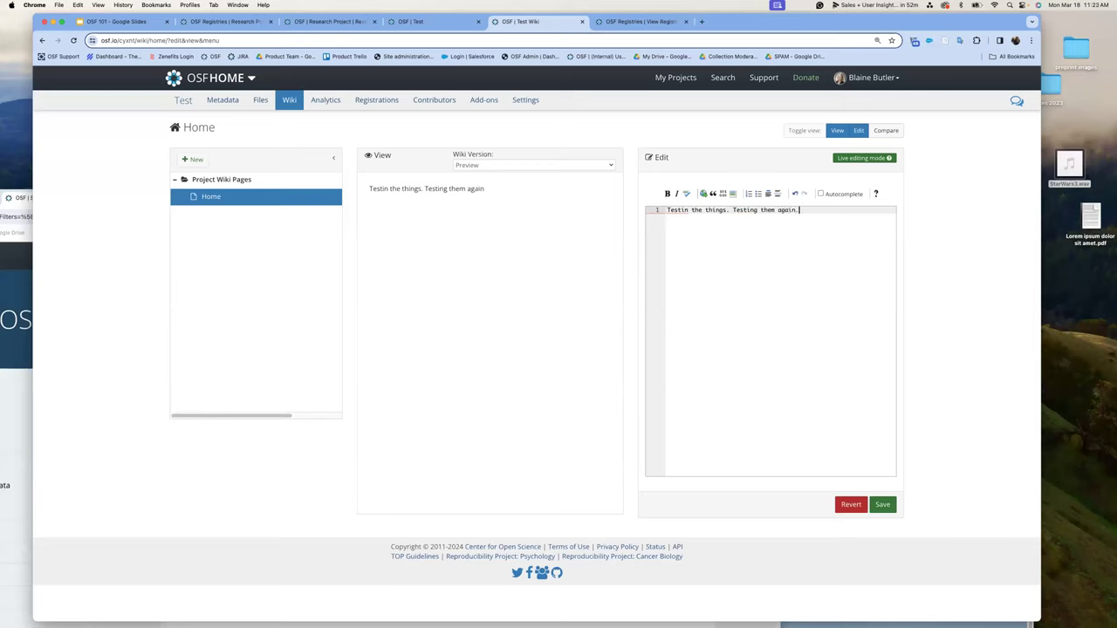
click(878, 503)
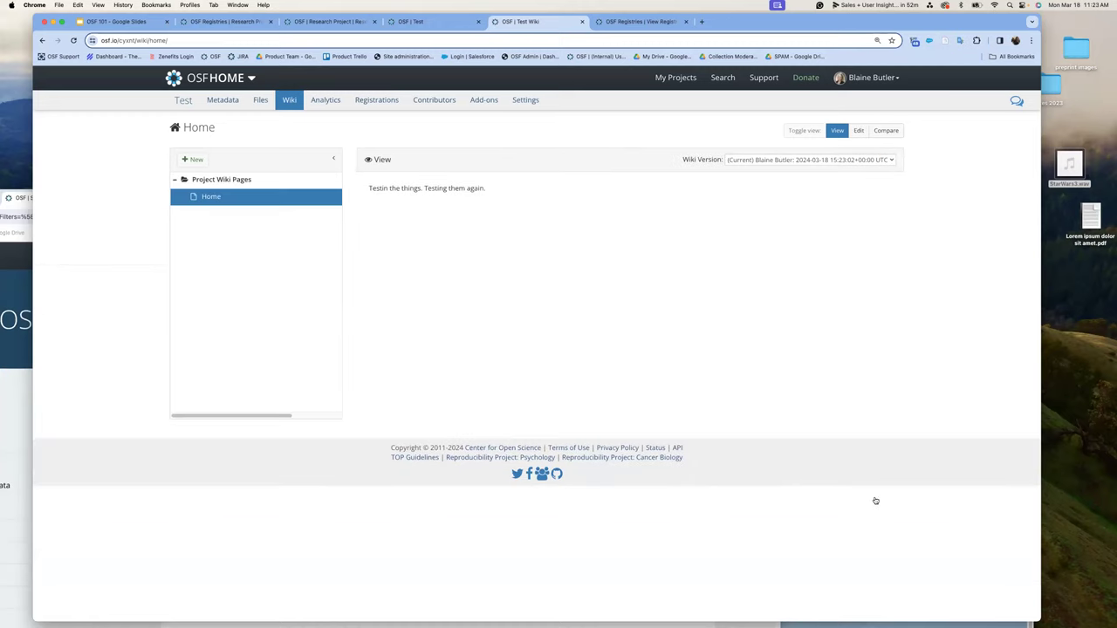
click(186, 103)
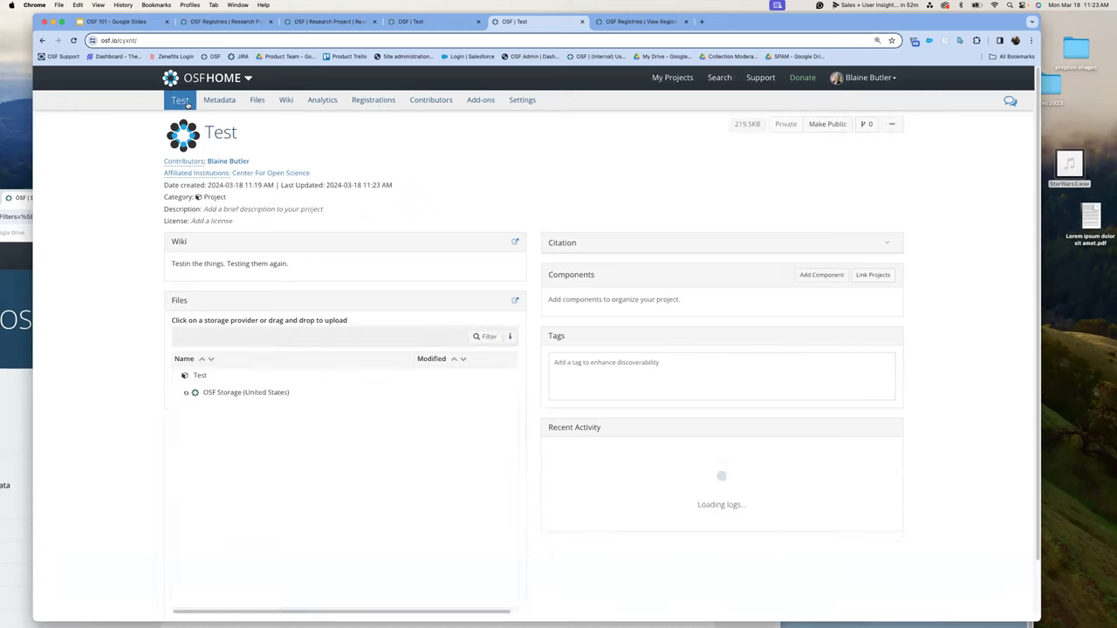
click(286, 102)
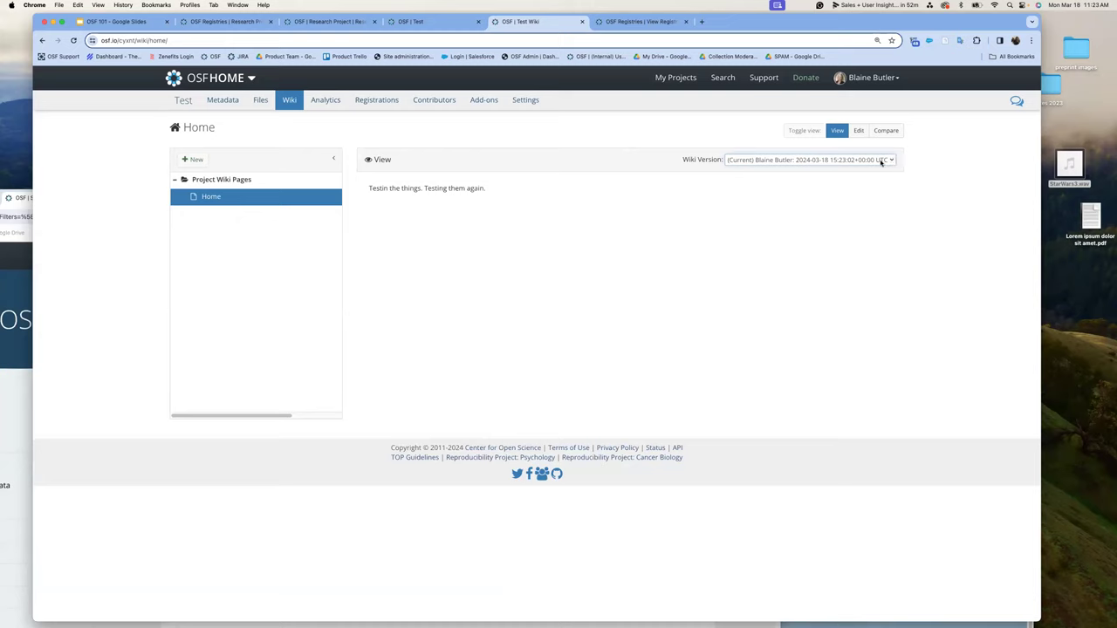
click(881, 162)
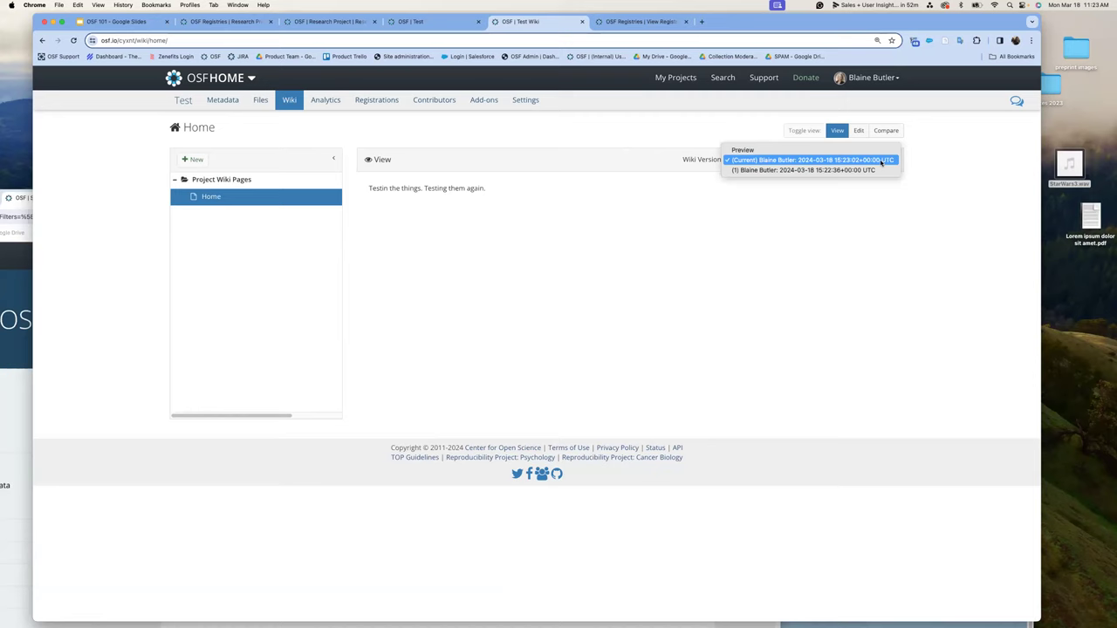
click(881, 162)
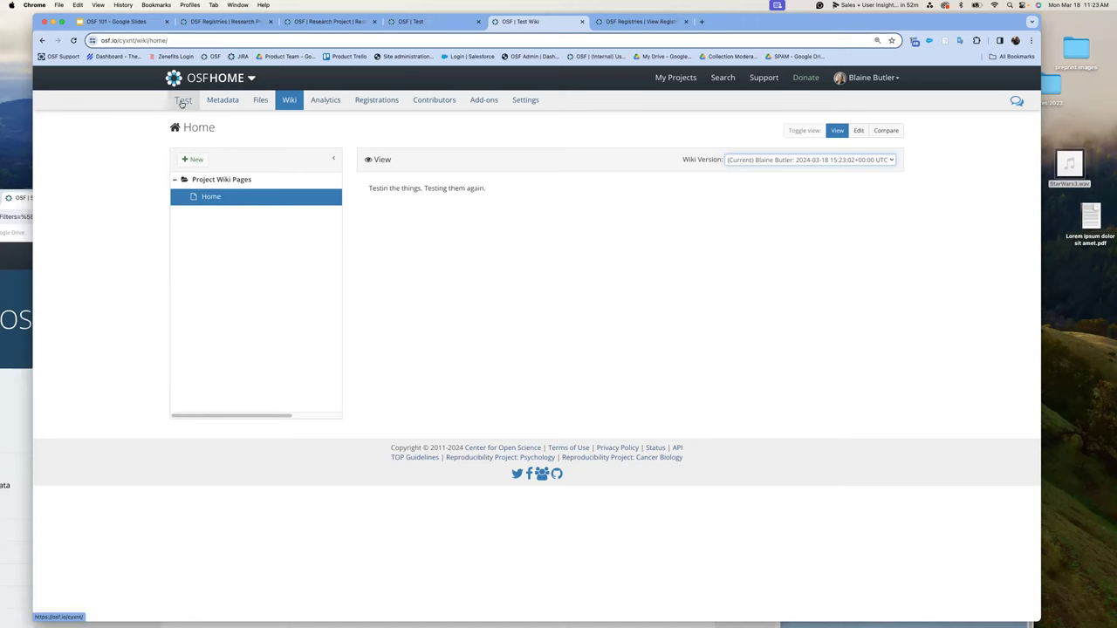
click(184, 101)
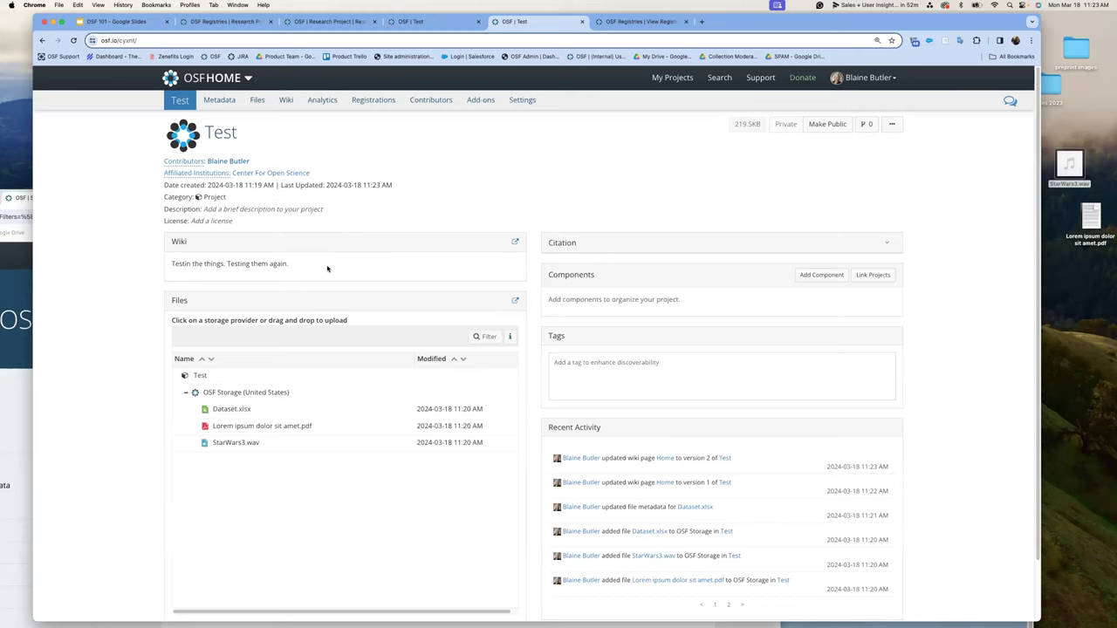
- Search the Test project's Add Contributors dialog by a user's name and open the second result's profile
click(182, 162)
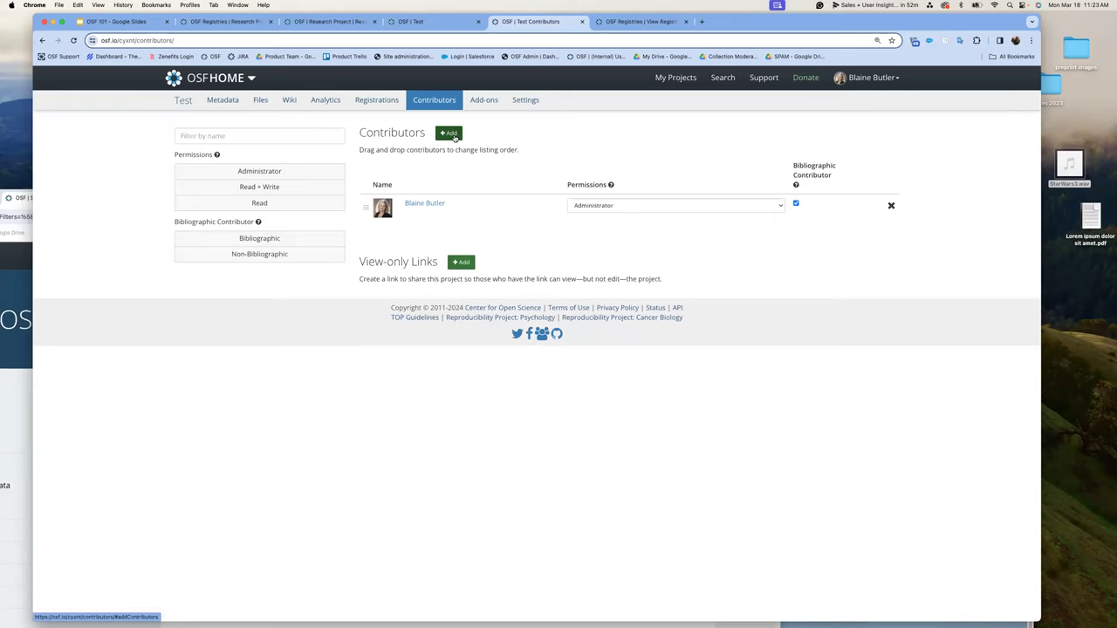
click(450, 133)
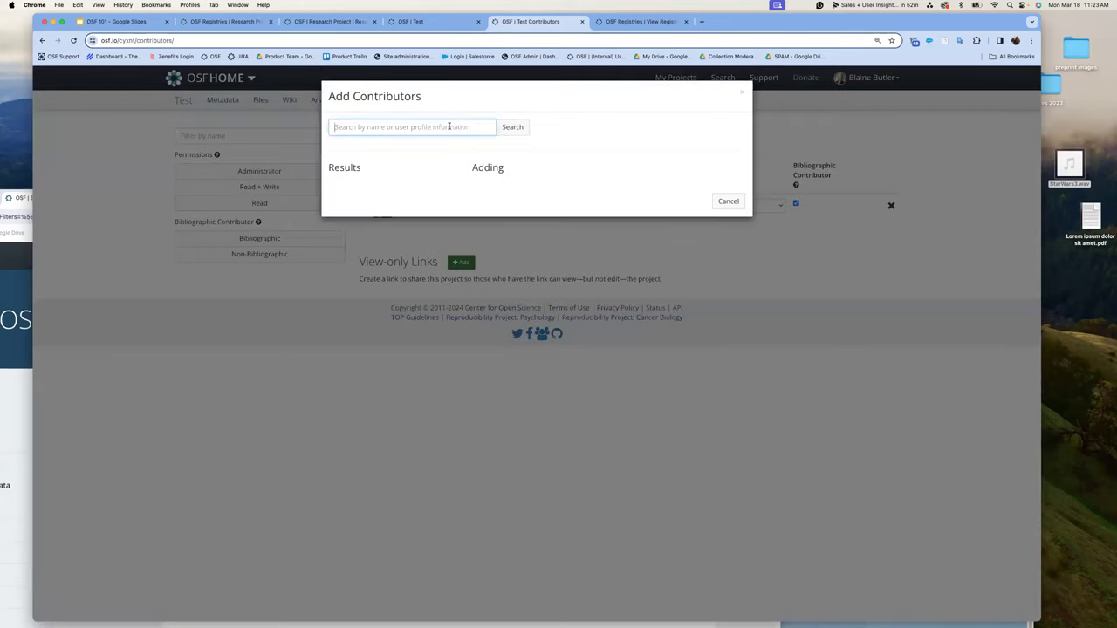
key(Return)
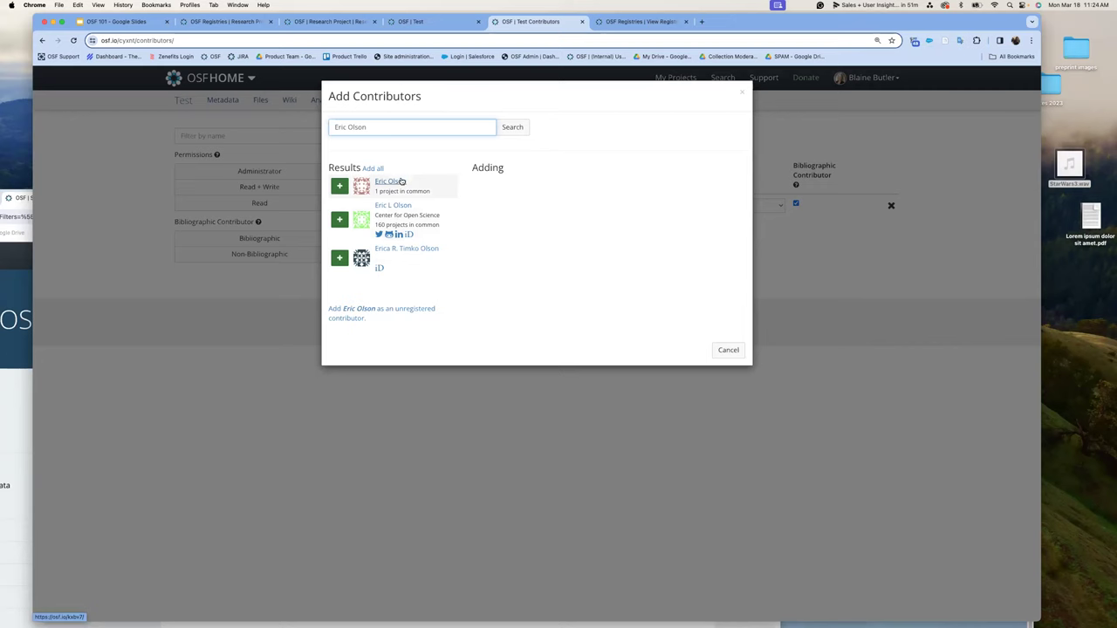
click(399, 205)
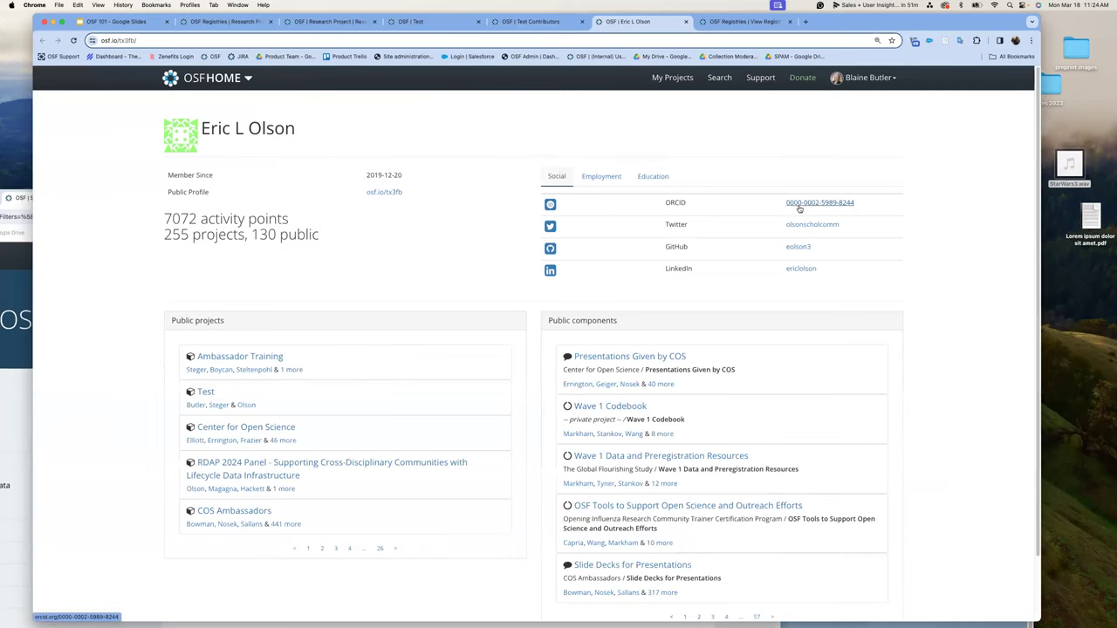
- Open the user's ORCID record from their OSF profile and scroll through the Employment entries
click(799, 207)
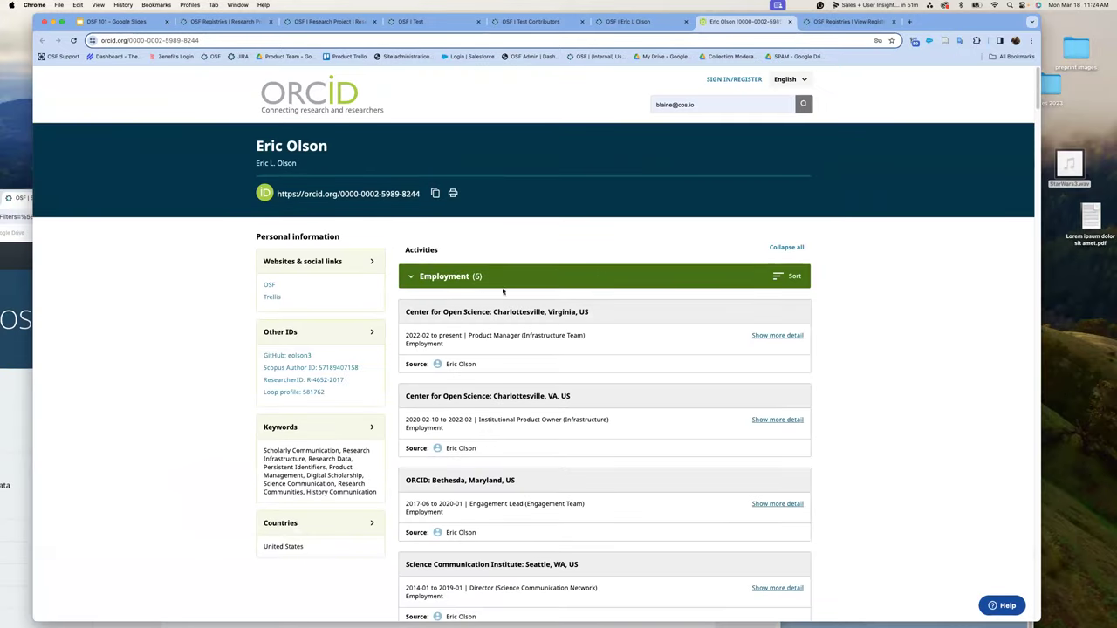
scroll(515, 299, down, 1)
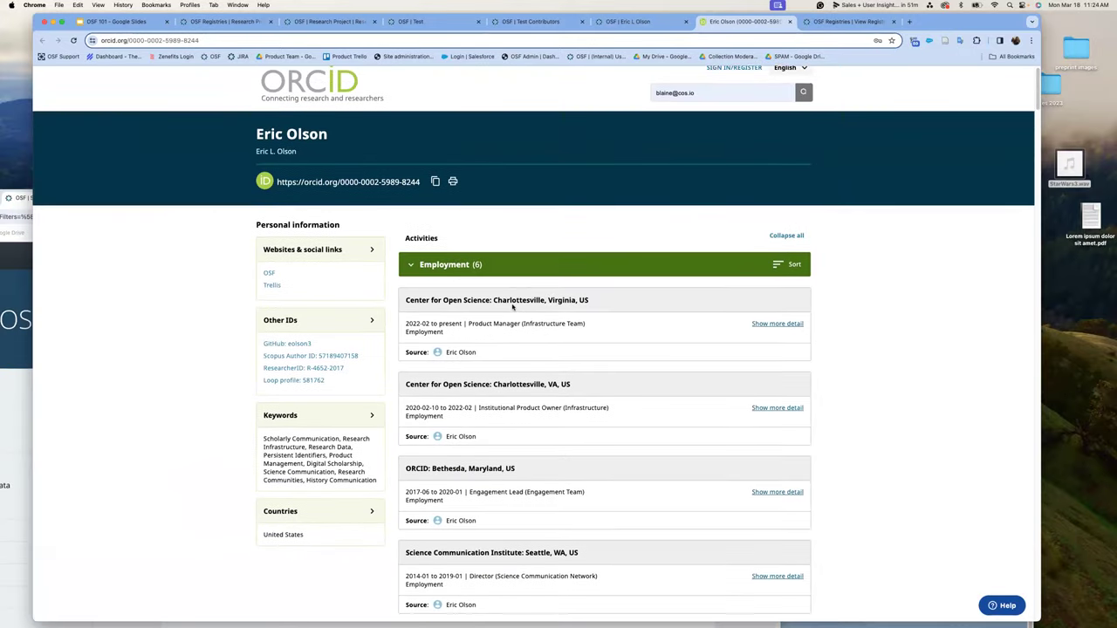
scroll(515, 323, down, 2)
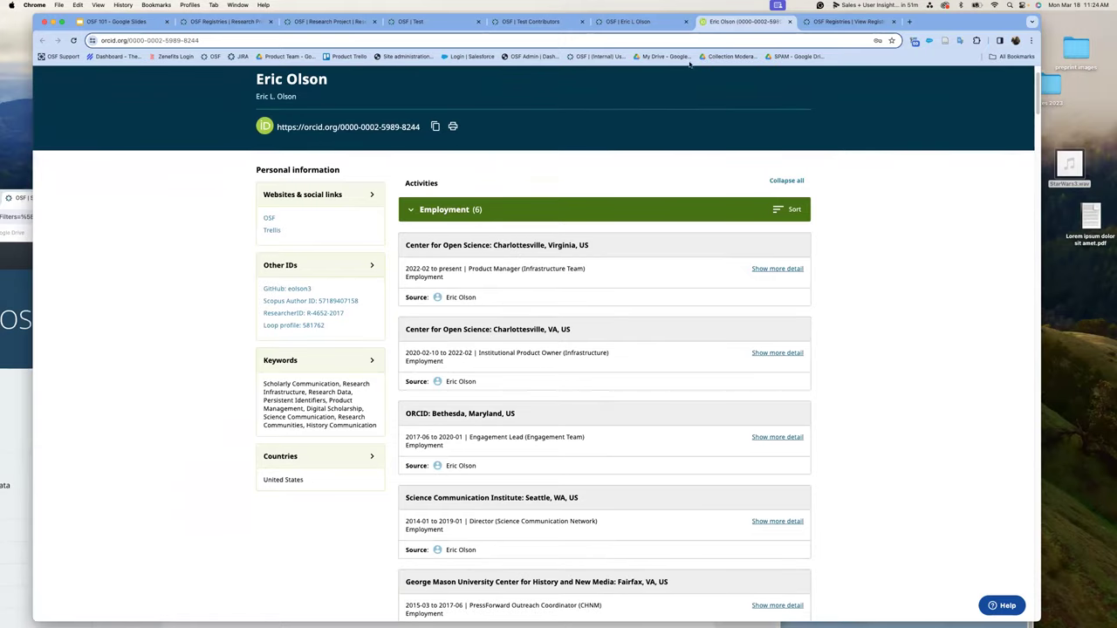
scroll(482, 228, up, 2)
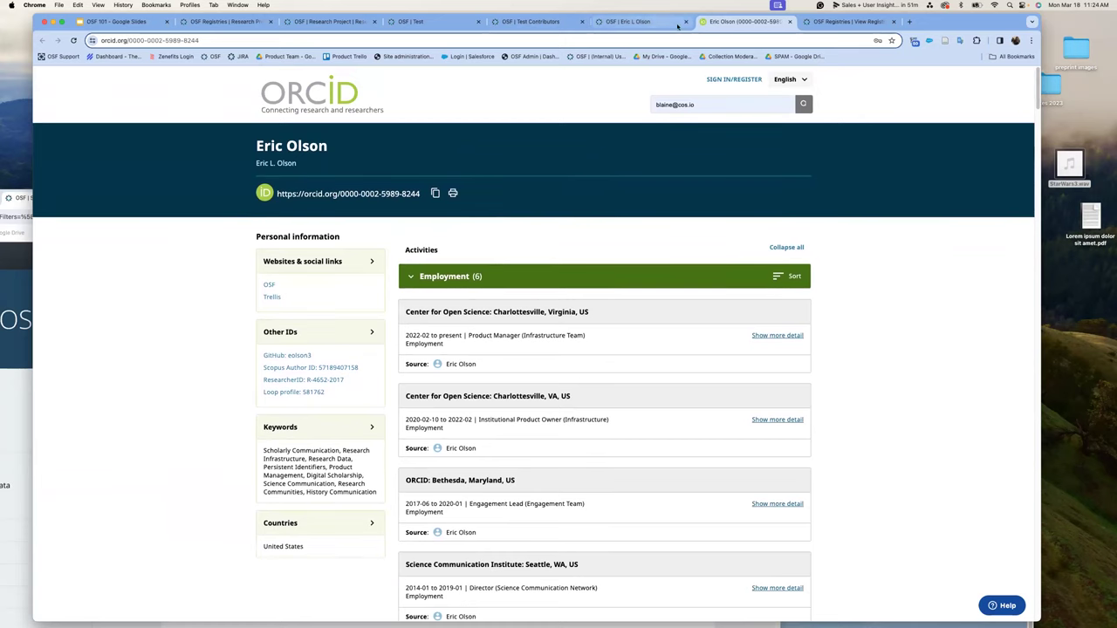
- Add the second matching user to the Test project as an Administrator contributor
click(535, 22)
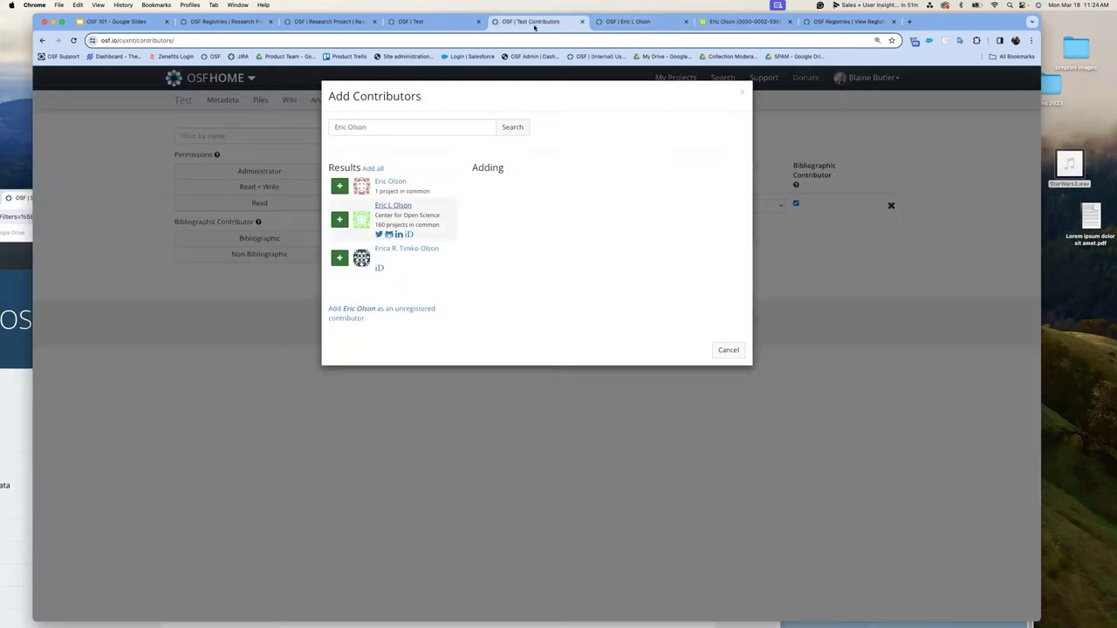
click(341, 220)
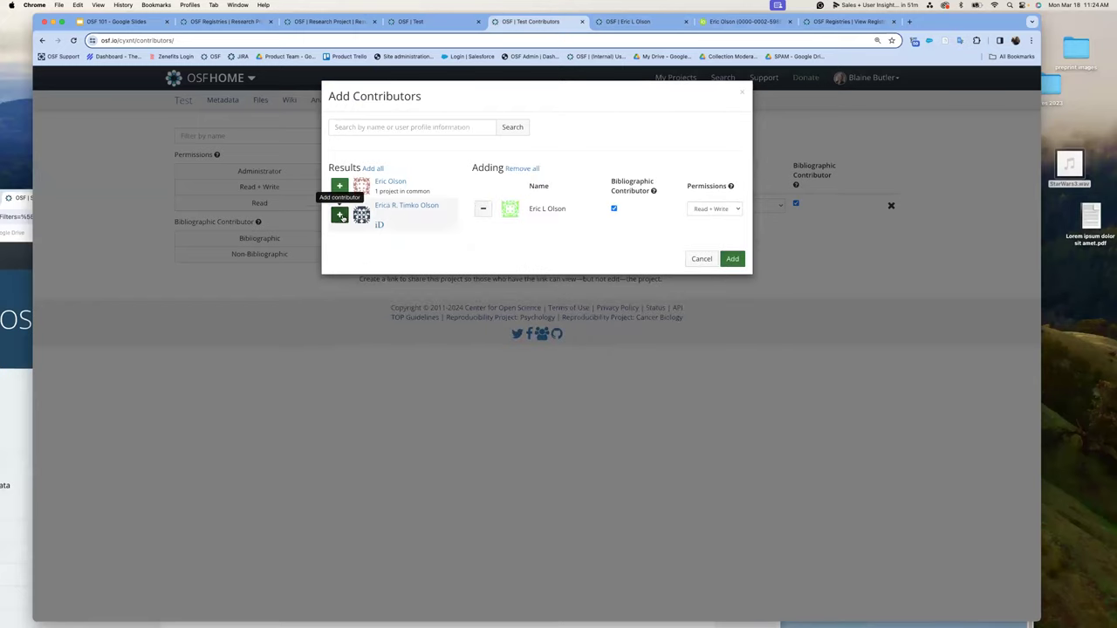
click(733, 209)
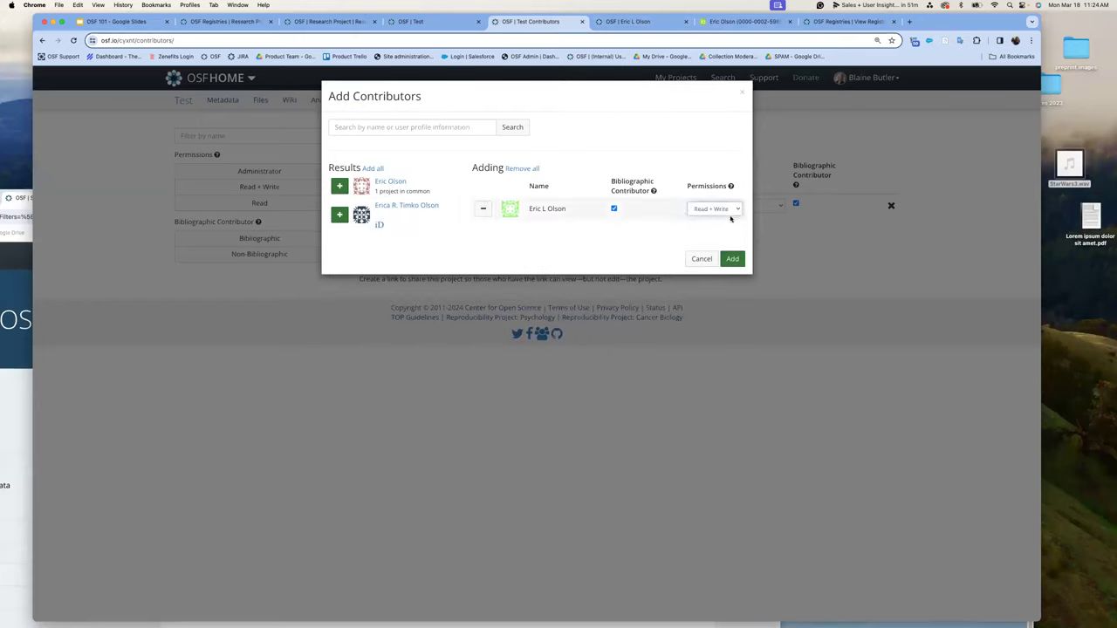
click(724, 195)
click(737, 262)
click(736, 261)
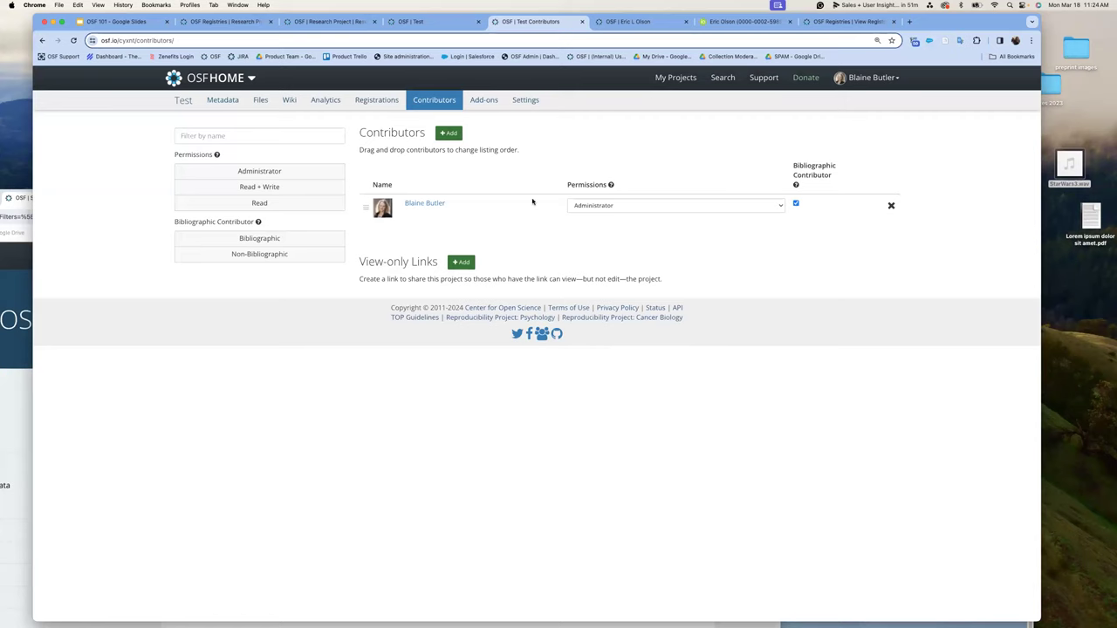
- Search for another collaborator by name, add them as Read + Write, and return to Test
click(451, 133)
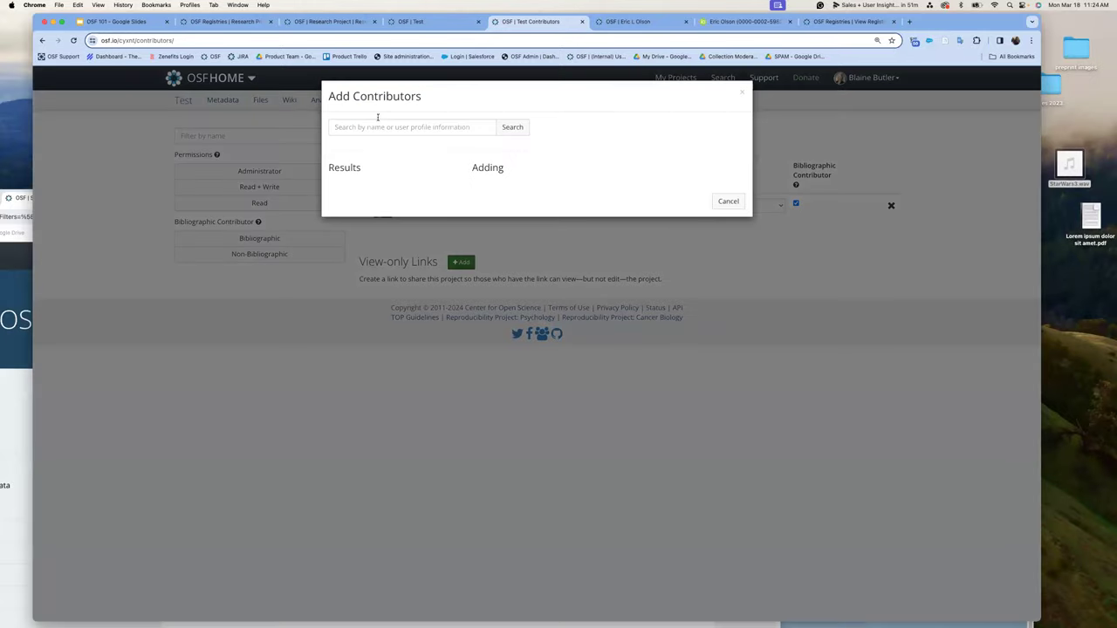
click(380, 126)
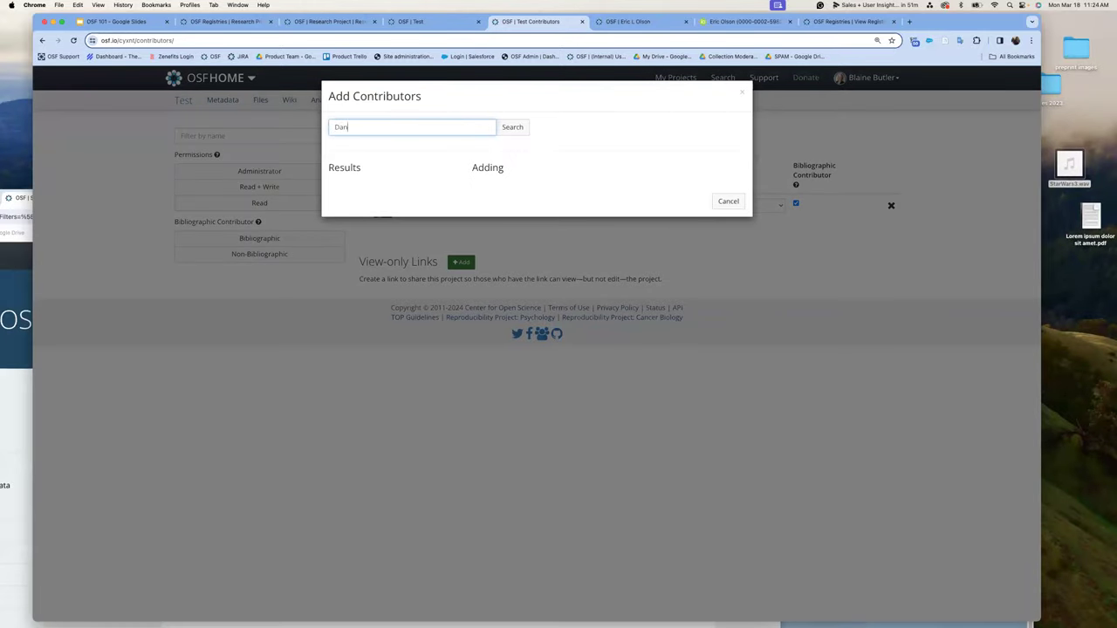
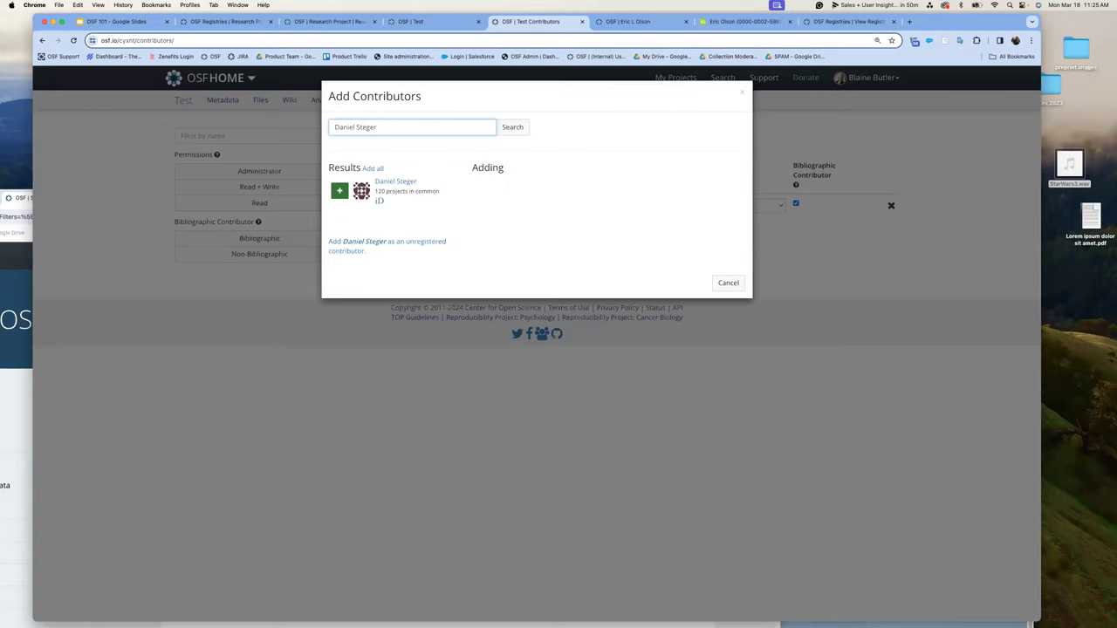
click(339, 191)
click(733, 242)
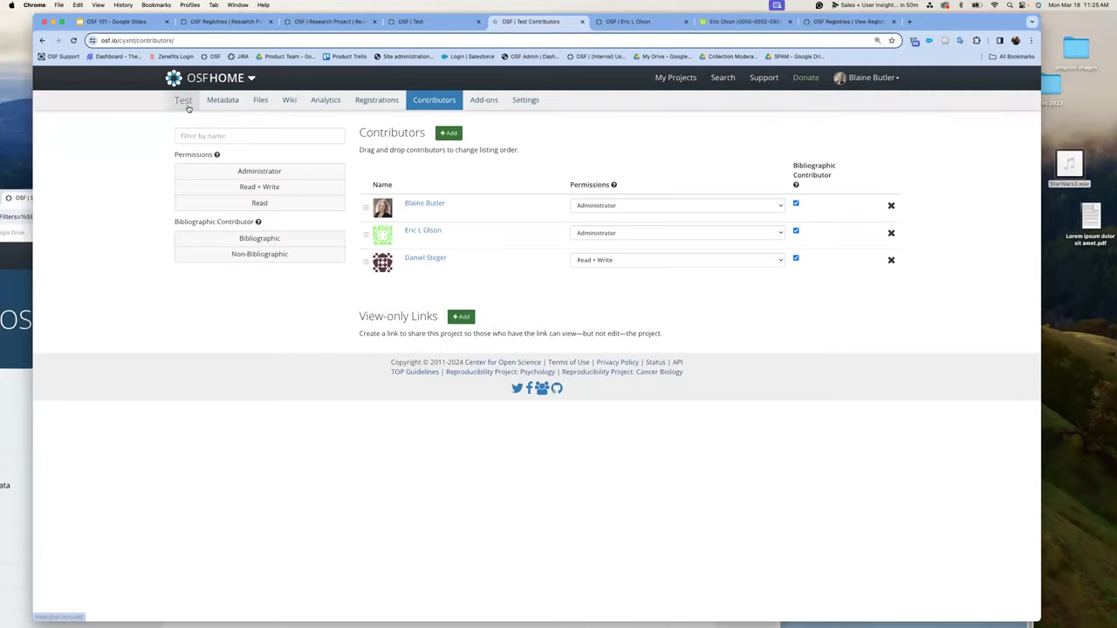
click(184, 101)
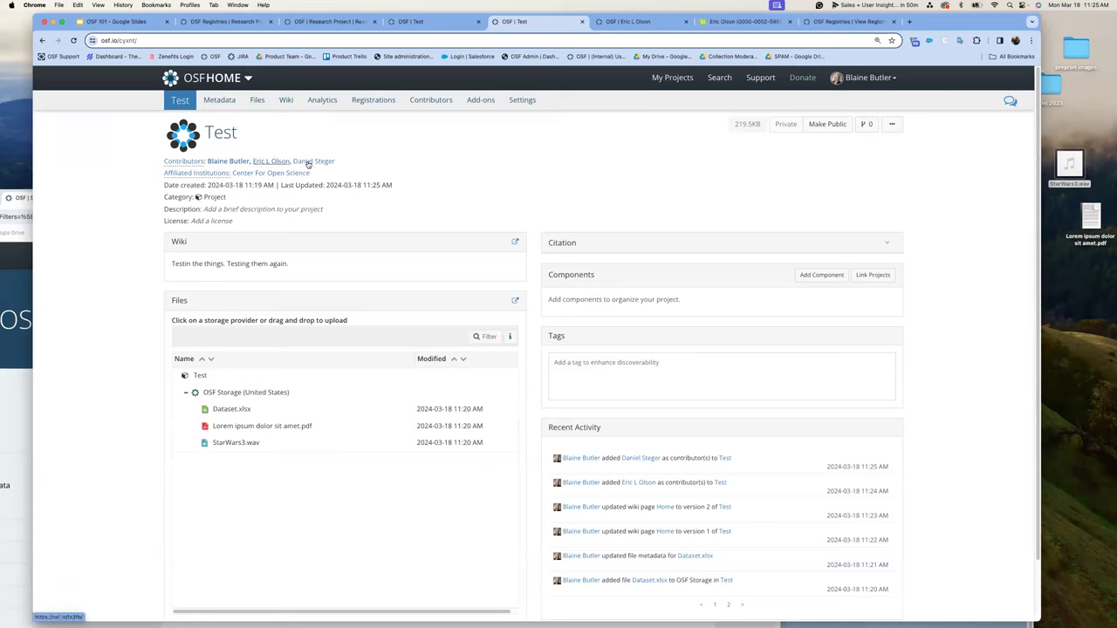
click(178, 162)
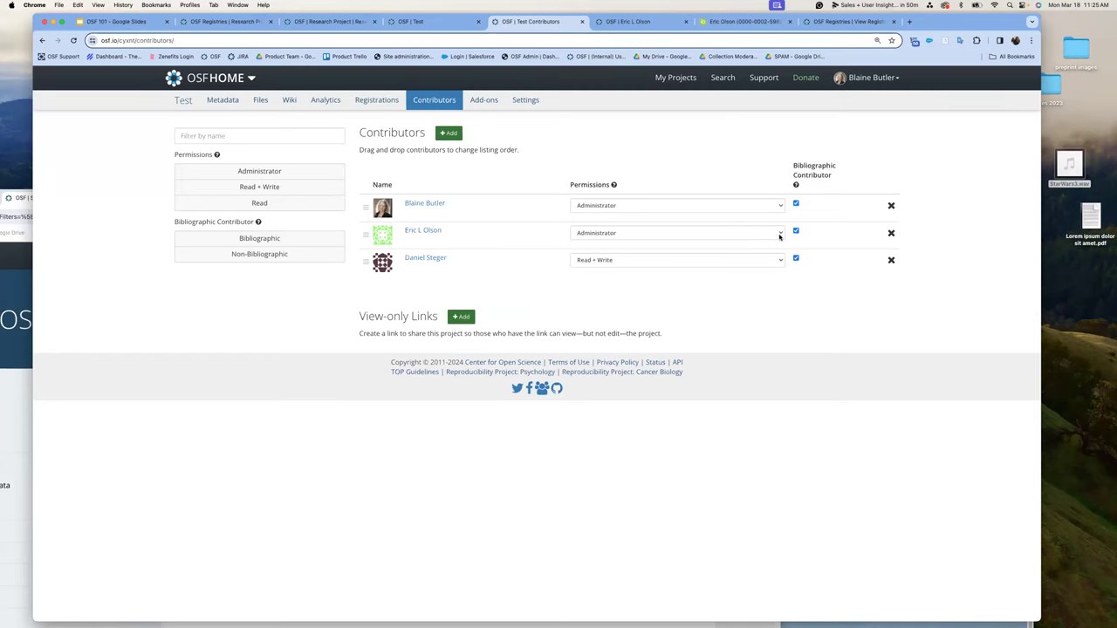
click(780, 235)
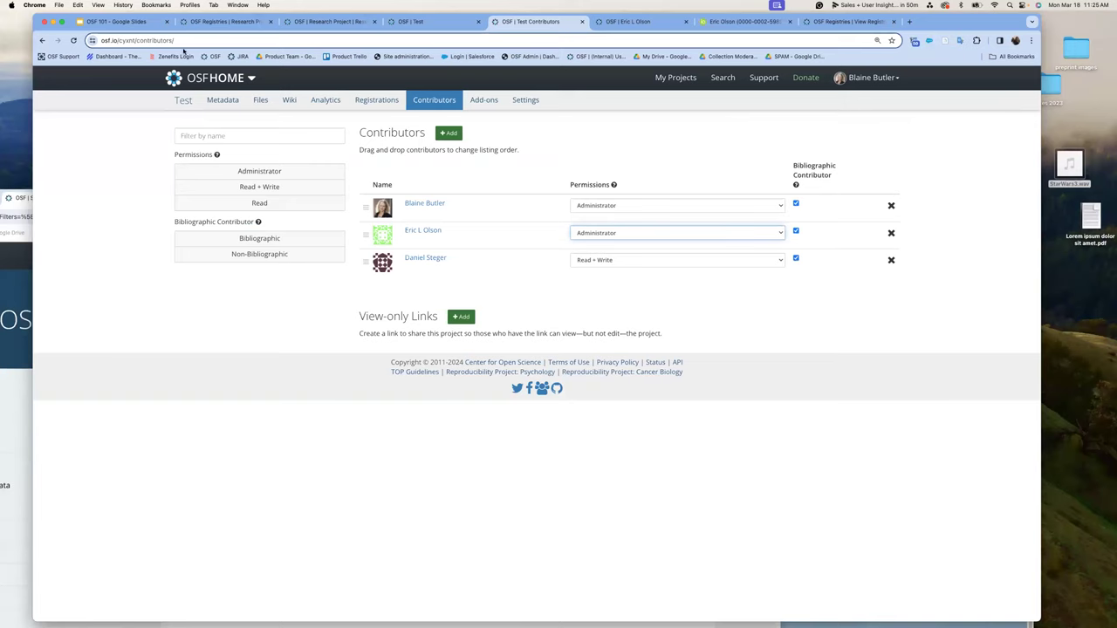
click(182, 102)
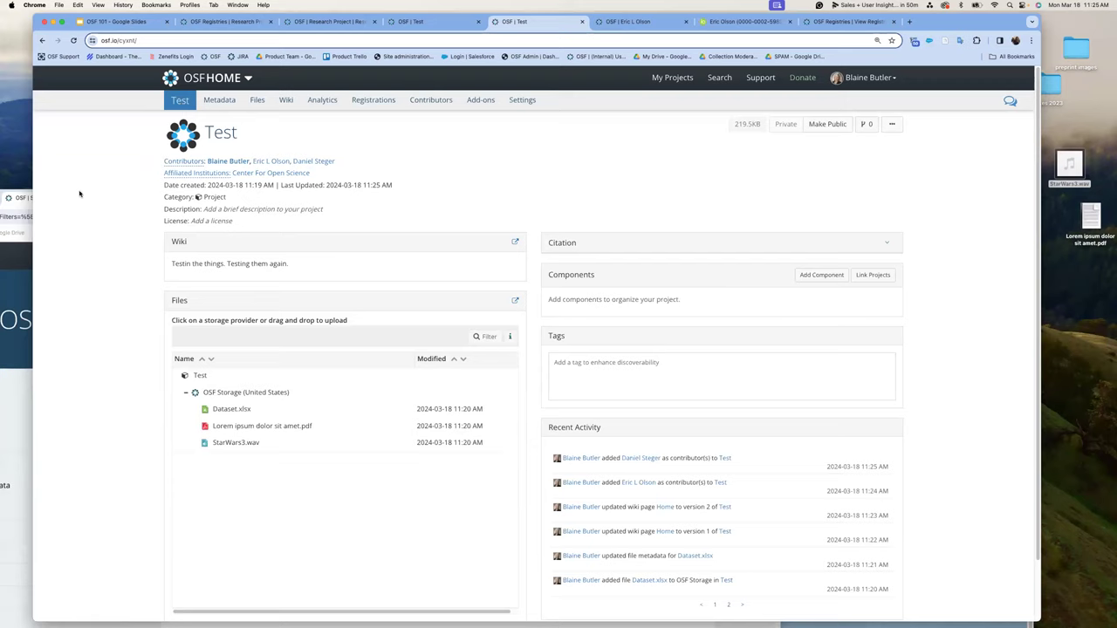
- Create a new component titled 'Experiment 1' inside the Test project
click(838, 278)
click(449, 143)
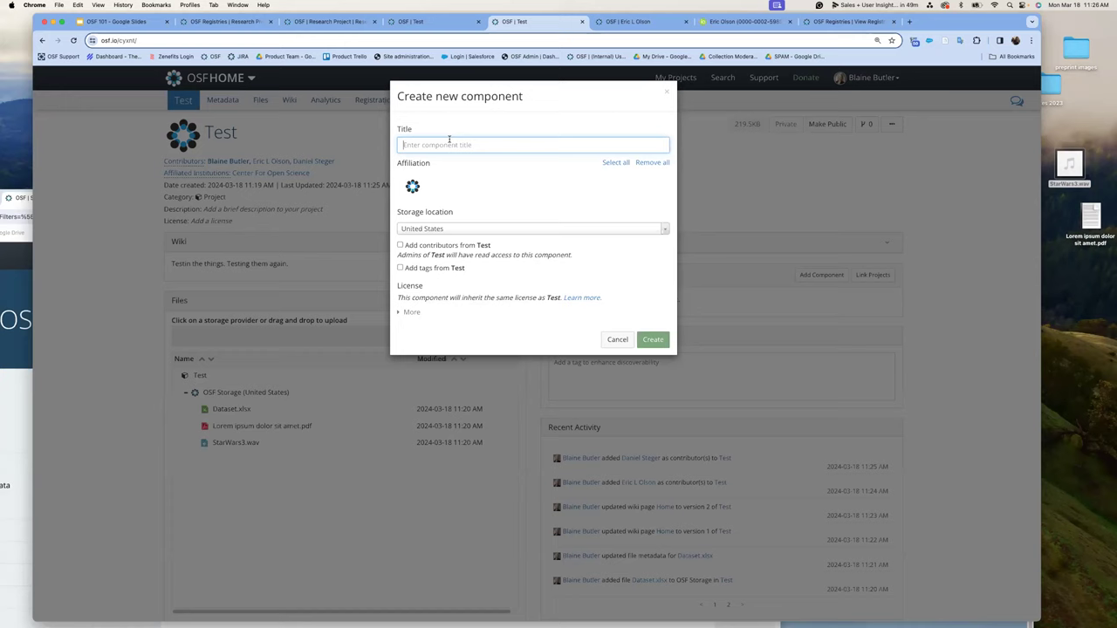
text(Exper)
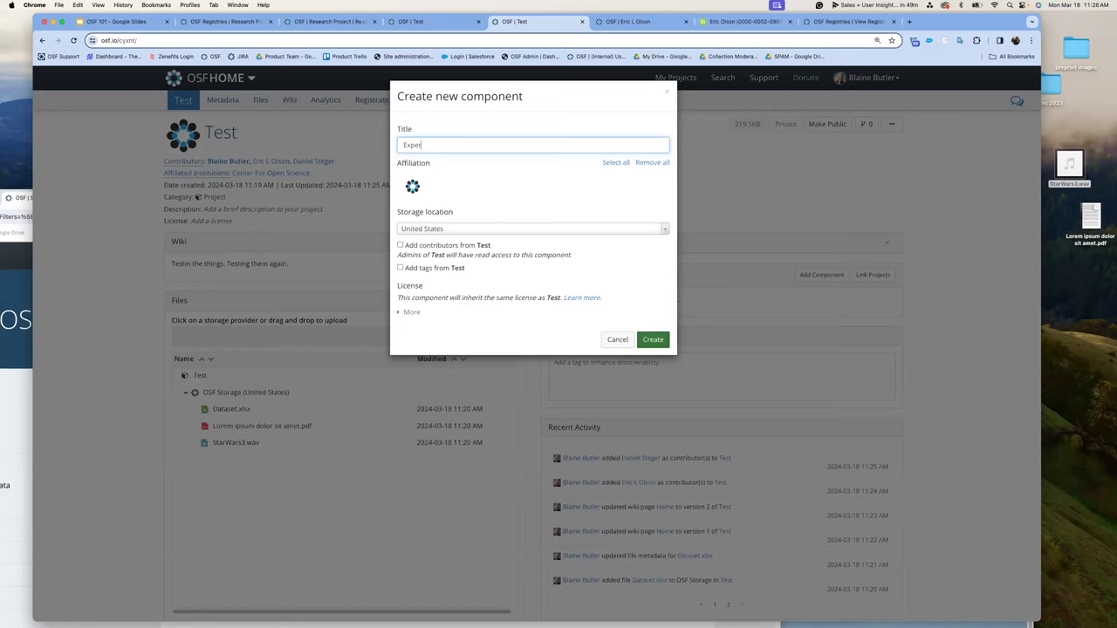
text(m)
text(iment 1)
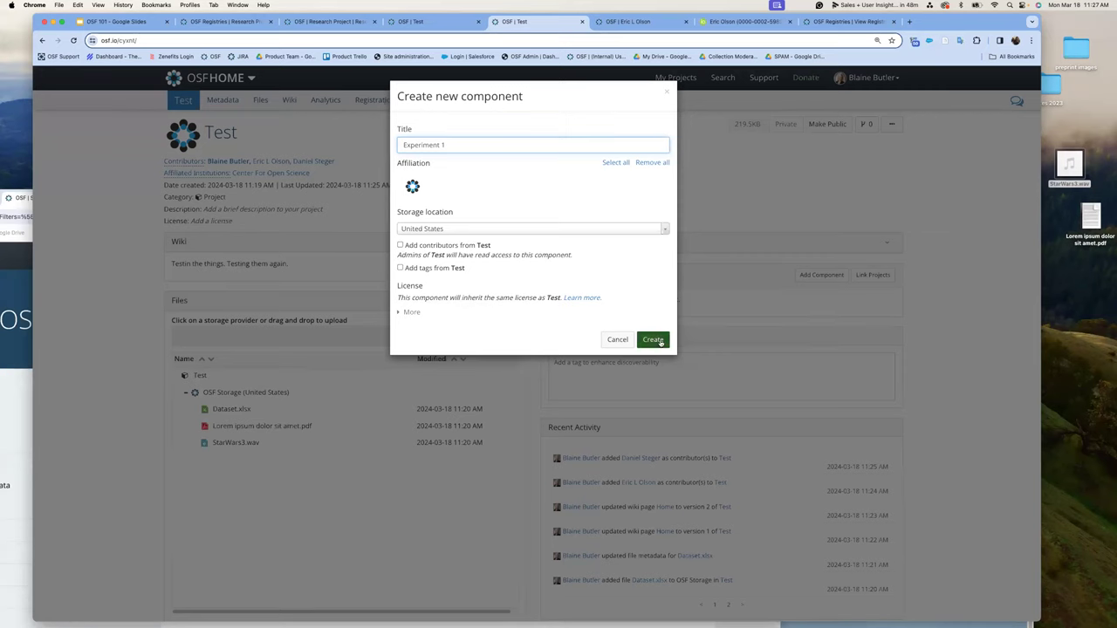
click(652, 339)
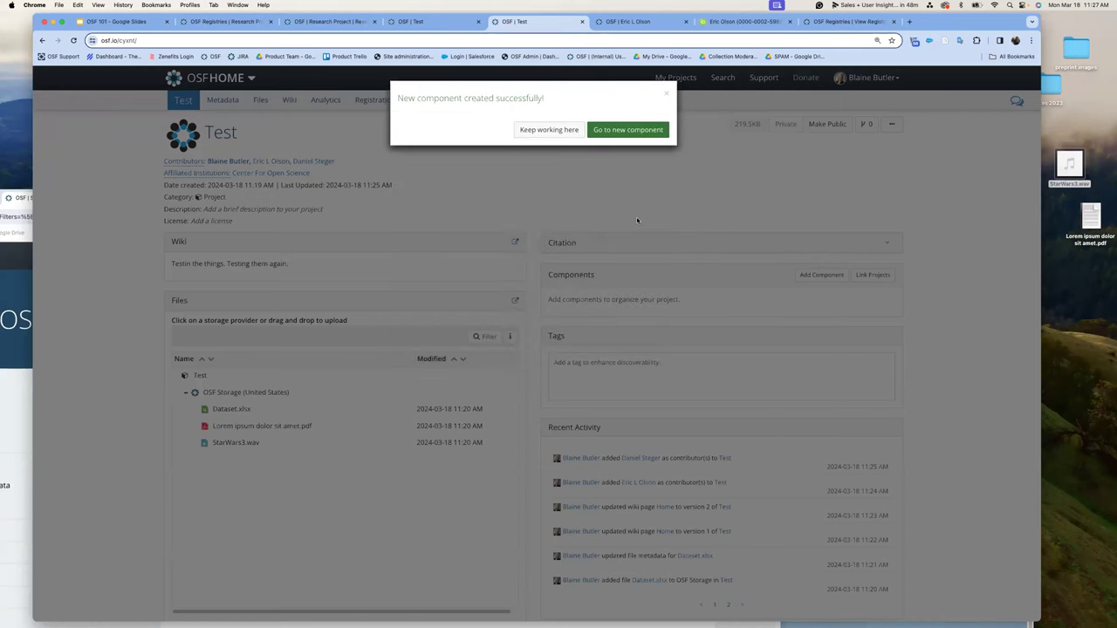
- Dismiss the component success message and begin making the Test project public
click(577, 128)
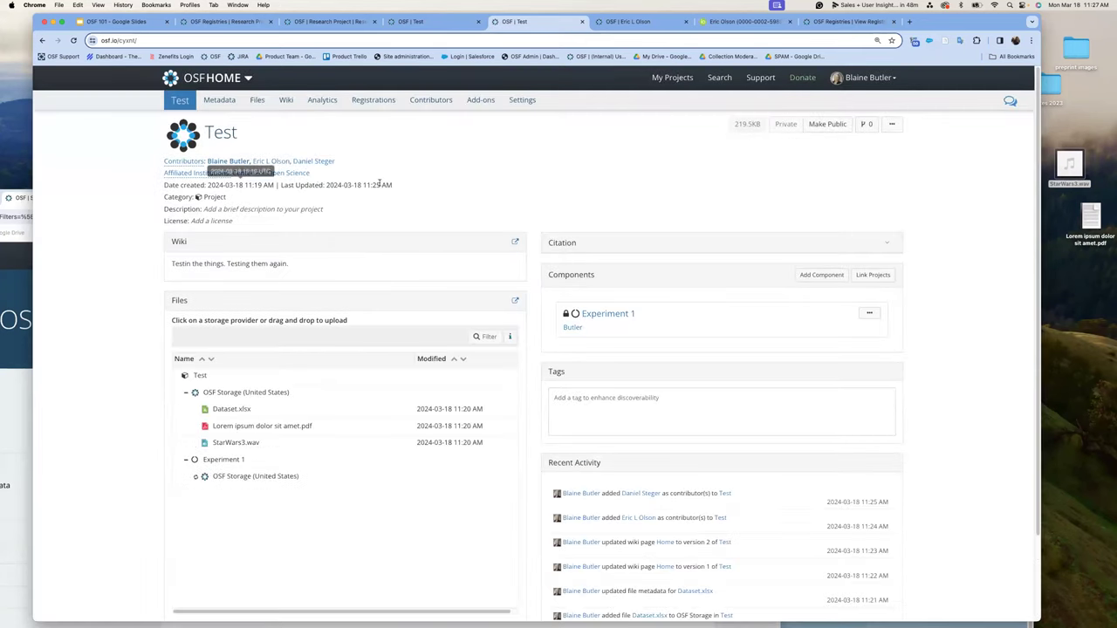
mouse_move(565, 316)
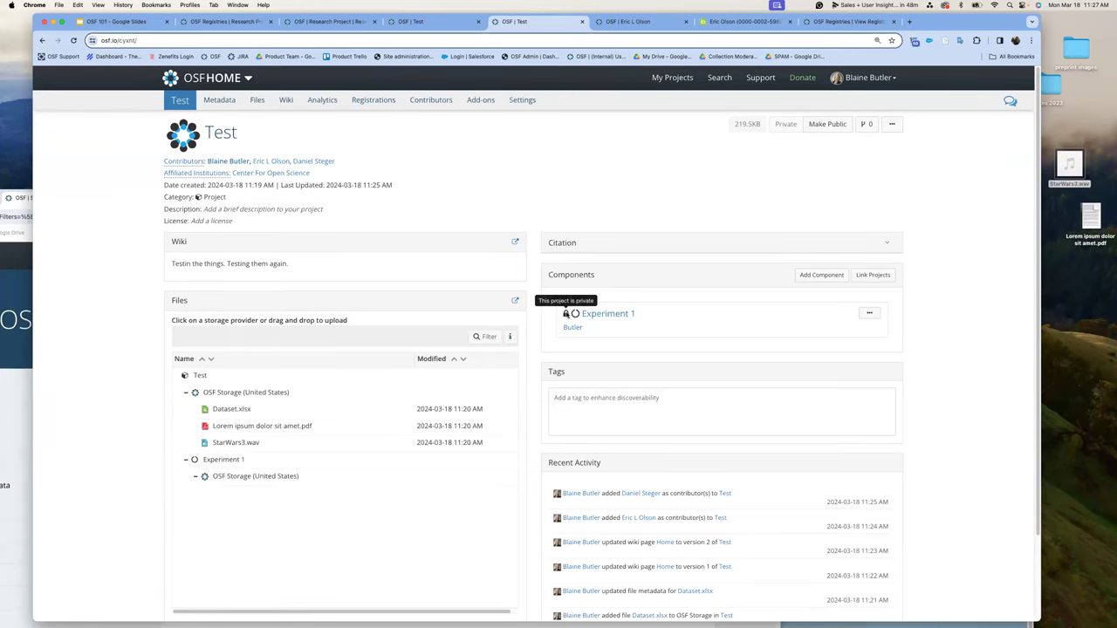
click(844, 128)
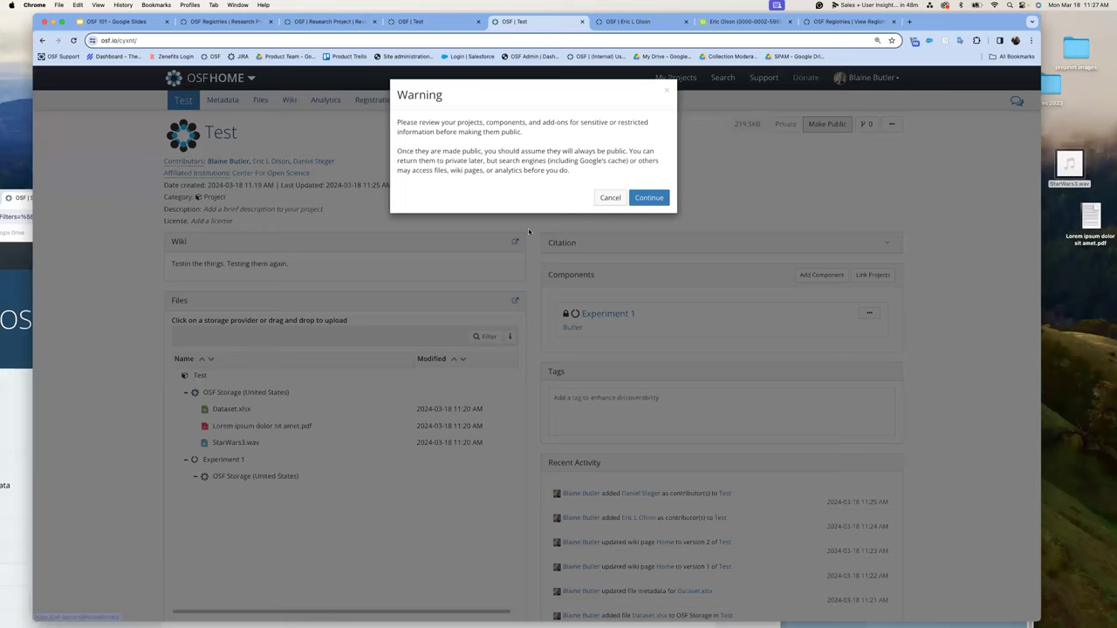
click(647, 197)
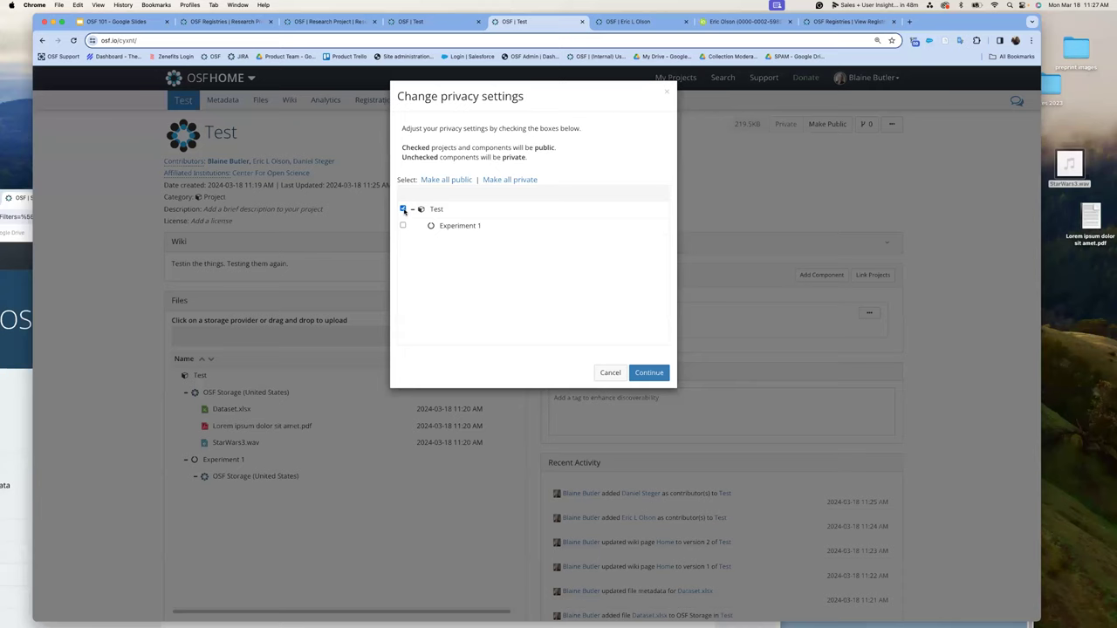
- Make everything public except the Experiment 1 component, and confirm making Test public
click(460, 179)
click(402, 225)
click(655, 374)
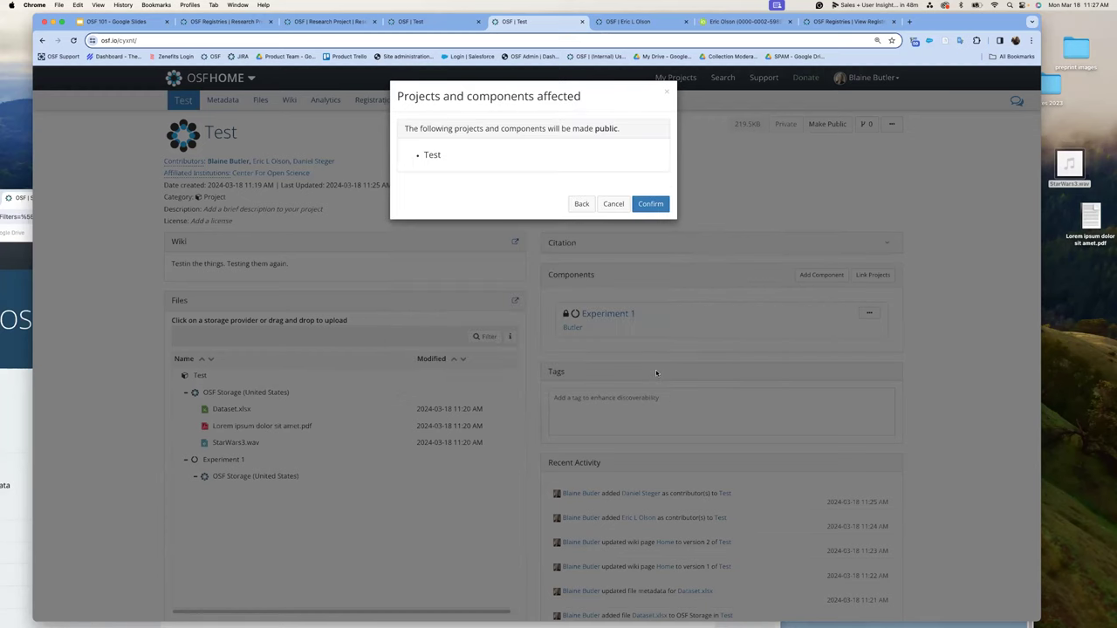
click(652, 204)
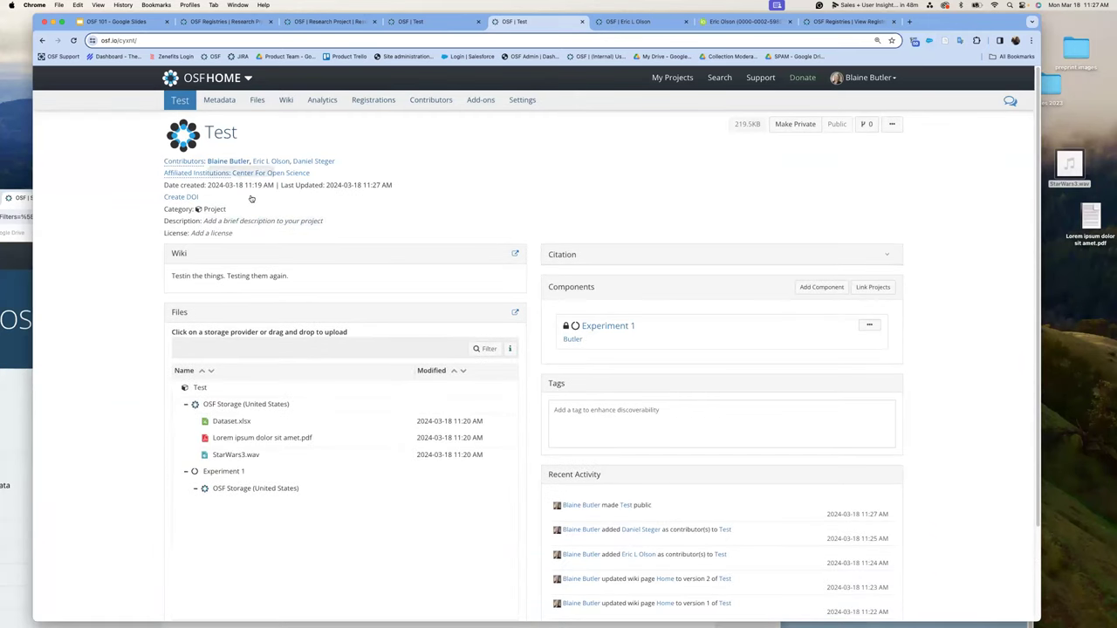
click(162, 40)
key(ctrl+c)
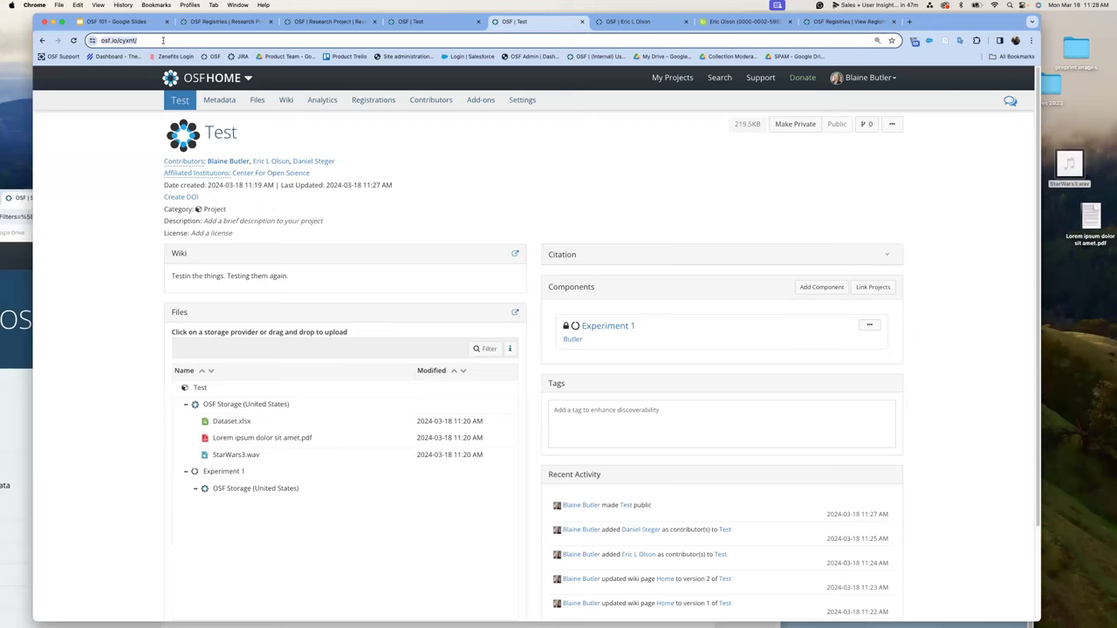
click(7, 402)
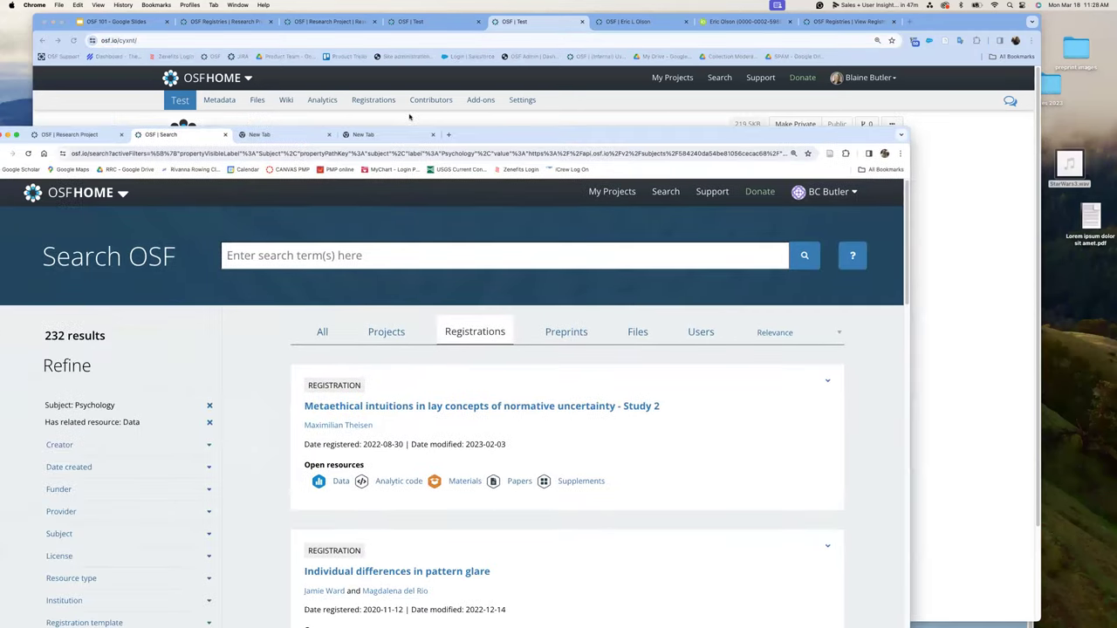
click(409, 116)
key(ctrl+v)
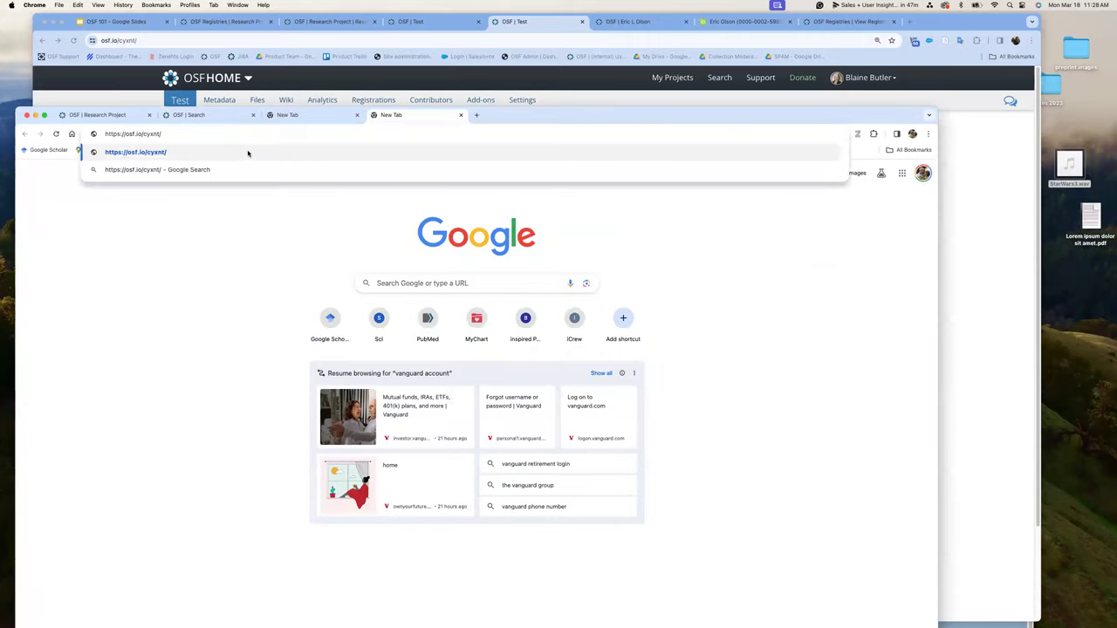
key(Return)
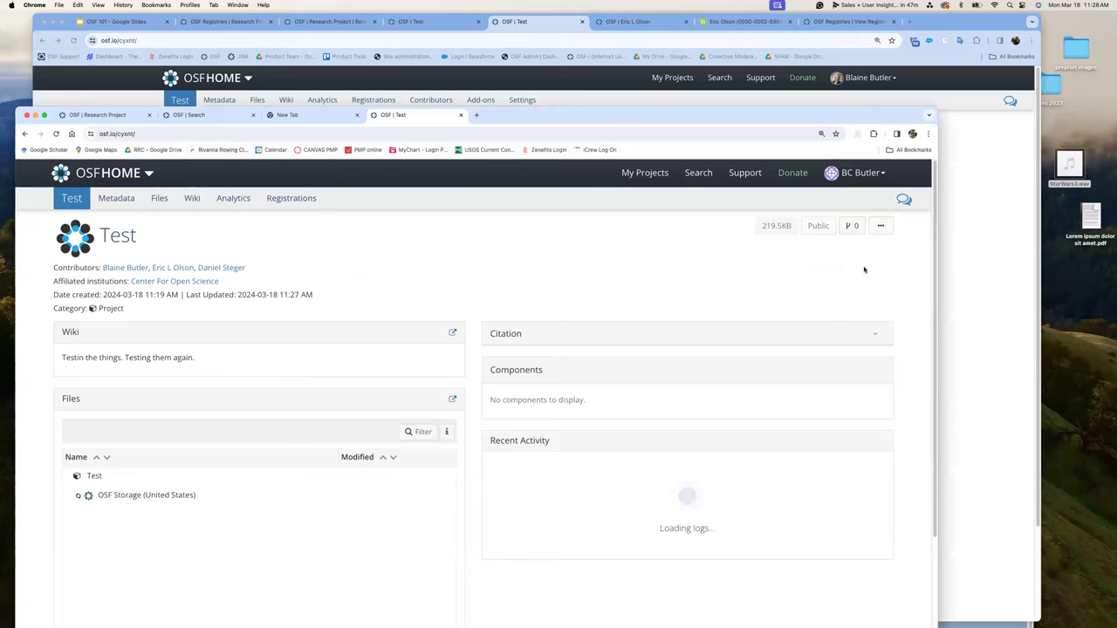
click(877, 181)
click(859, 262)
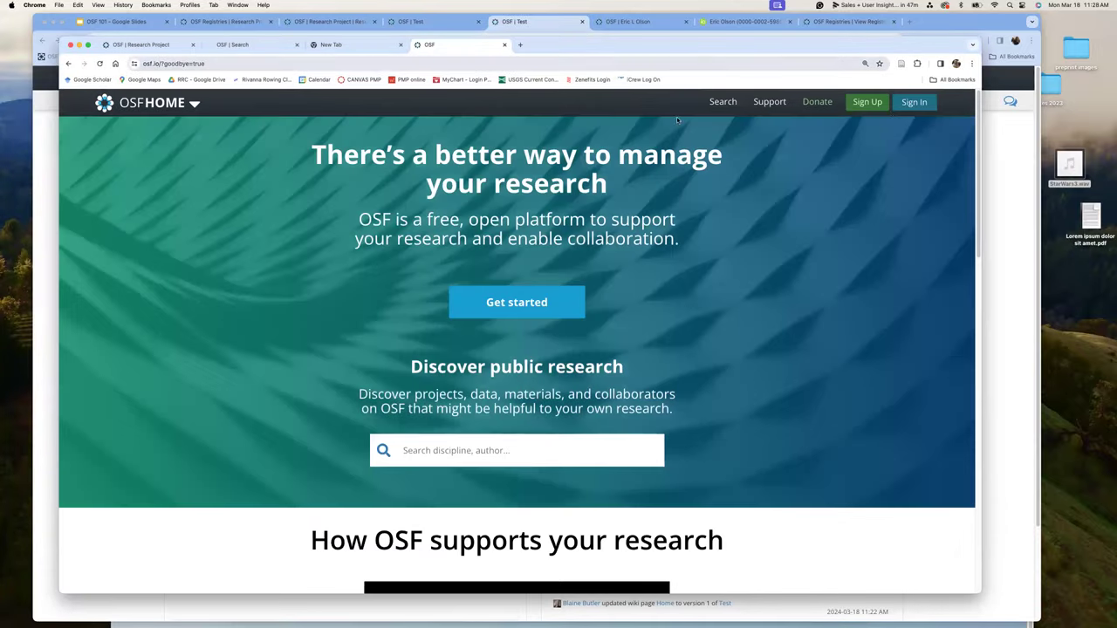
click(245, 64)
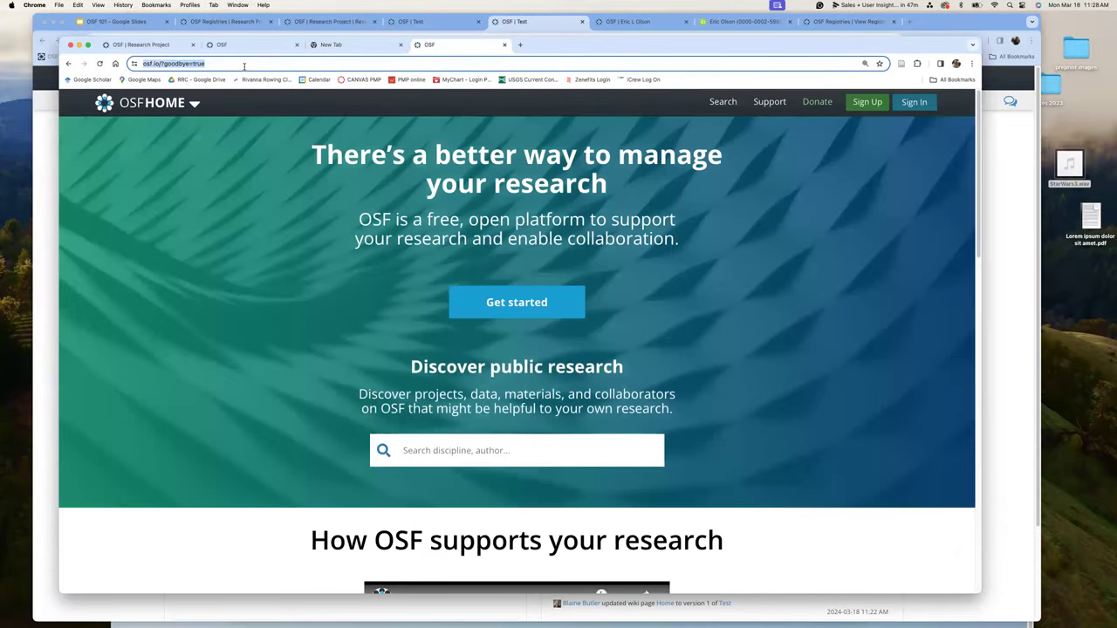
key(super+v)
key(Return)
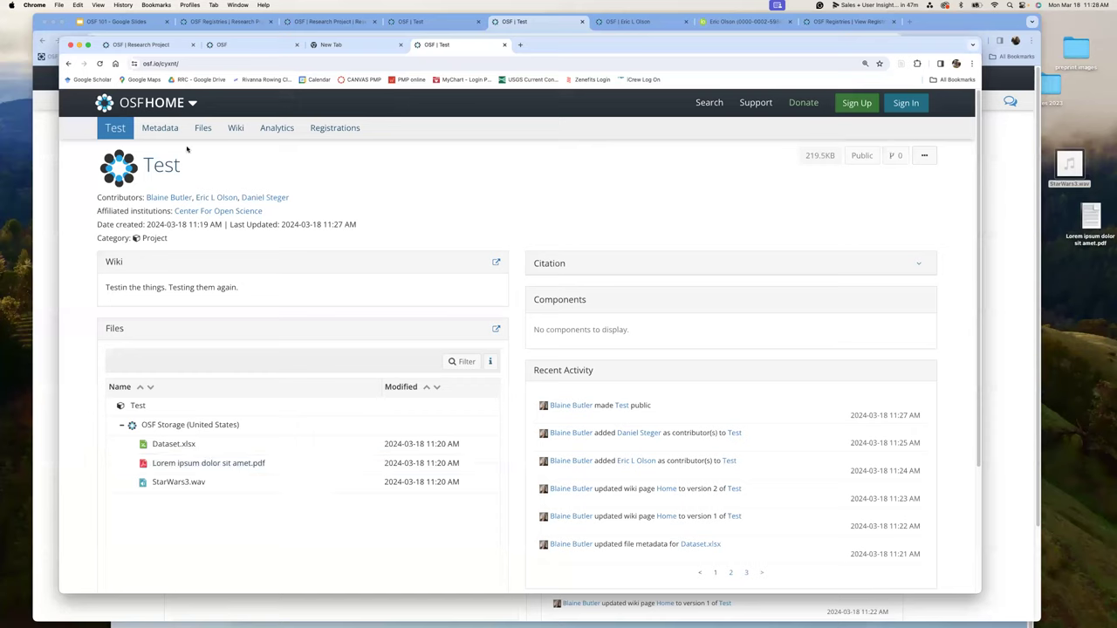
click(198, 63)
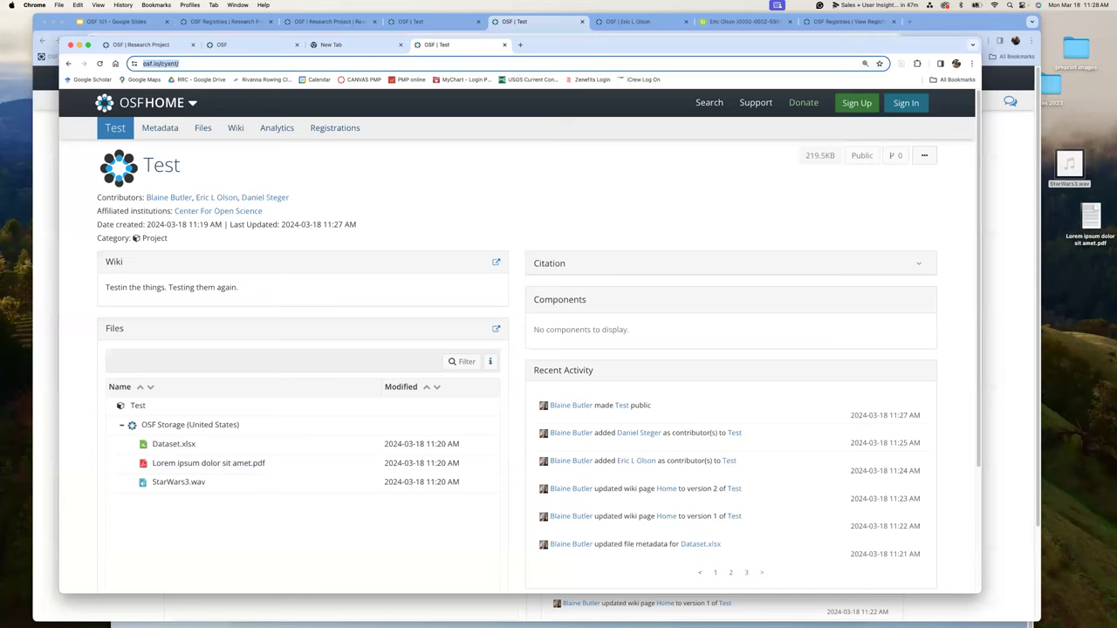
drag(769, 46, 770, 100)
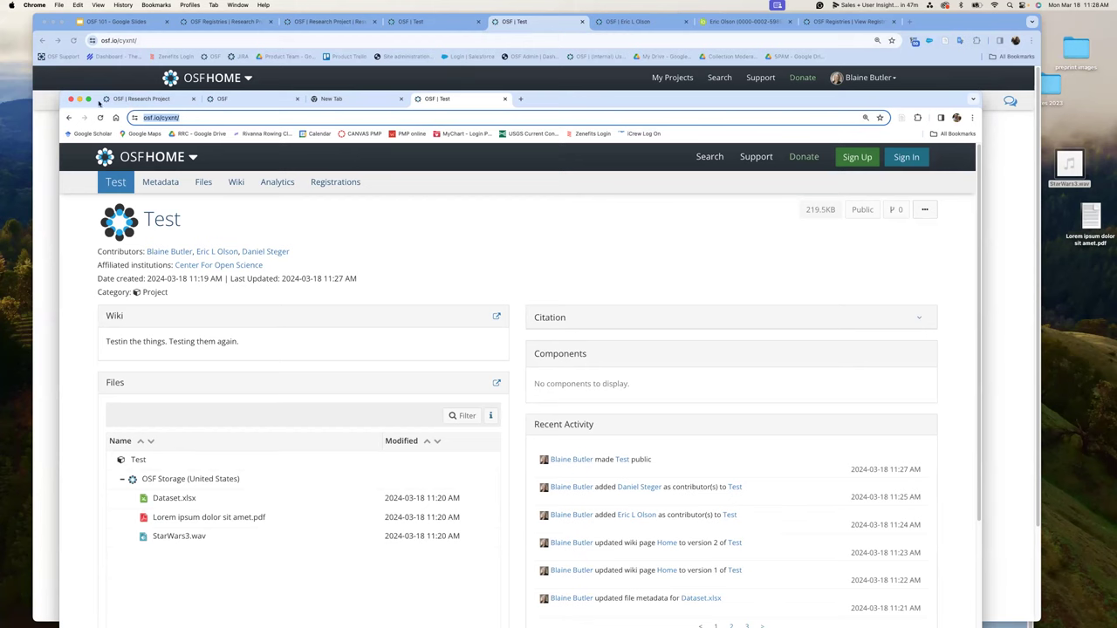
key(super+shift+w)
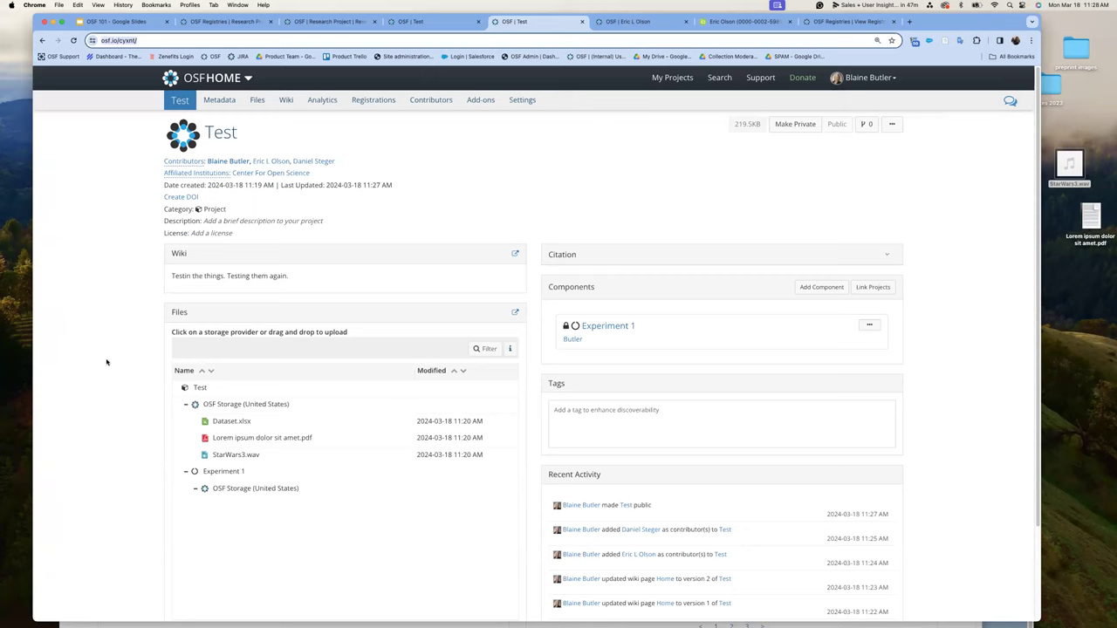
- Filter the Test project's add-ons to storage and enable Google Drive, accepting its terms
click(475, 103)
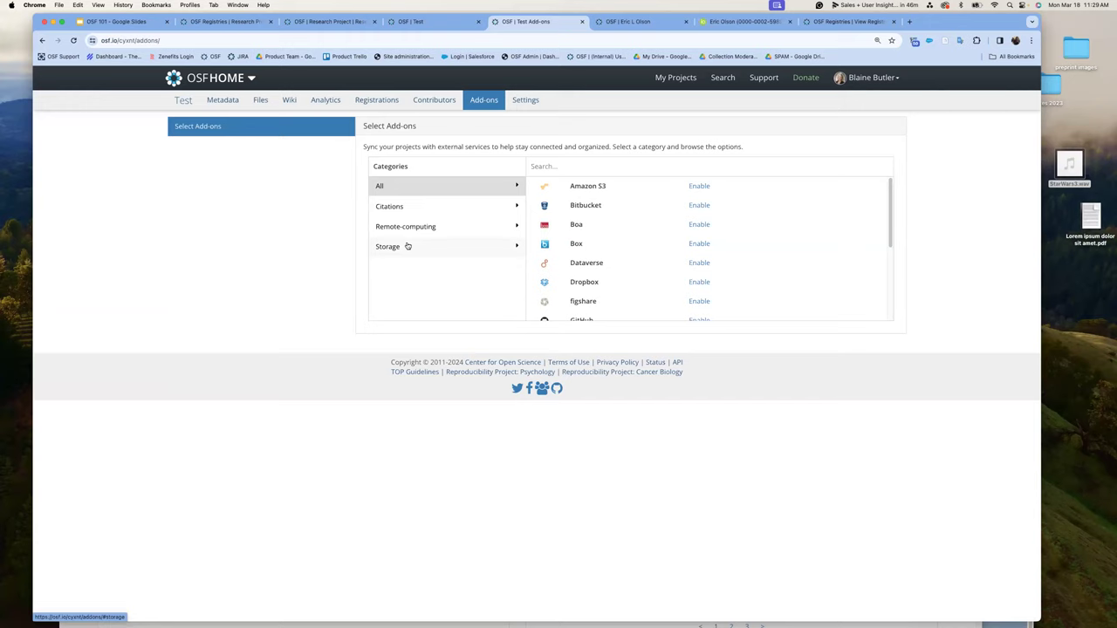
click(412, 248)
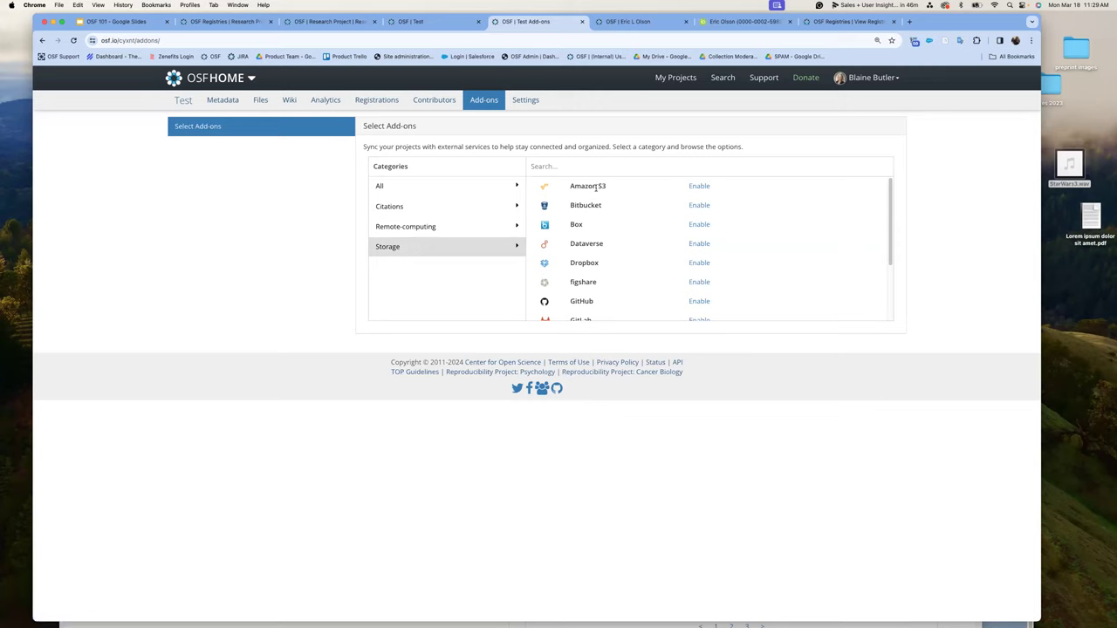
scroll(602, 281, down, 2)
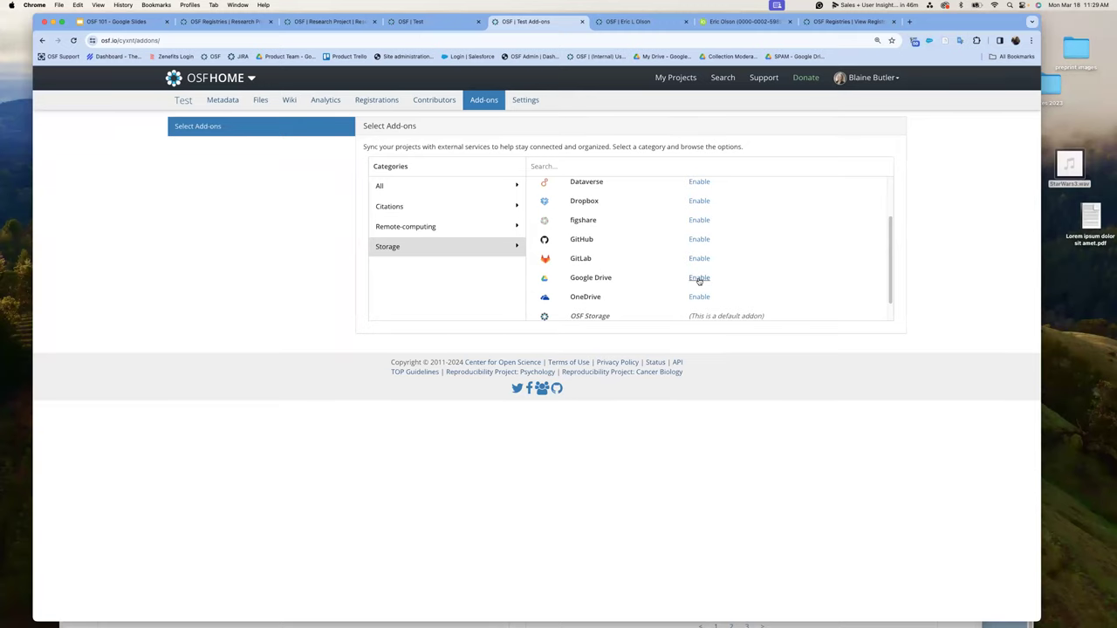
click(699, 279)
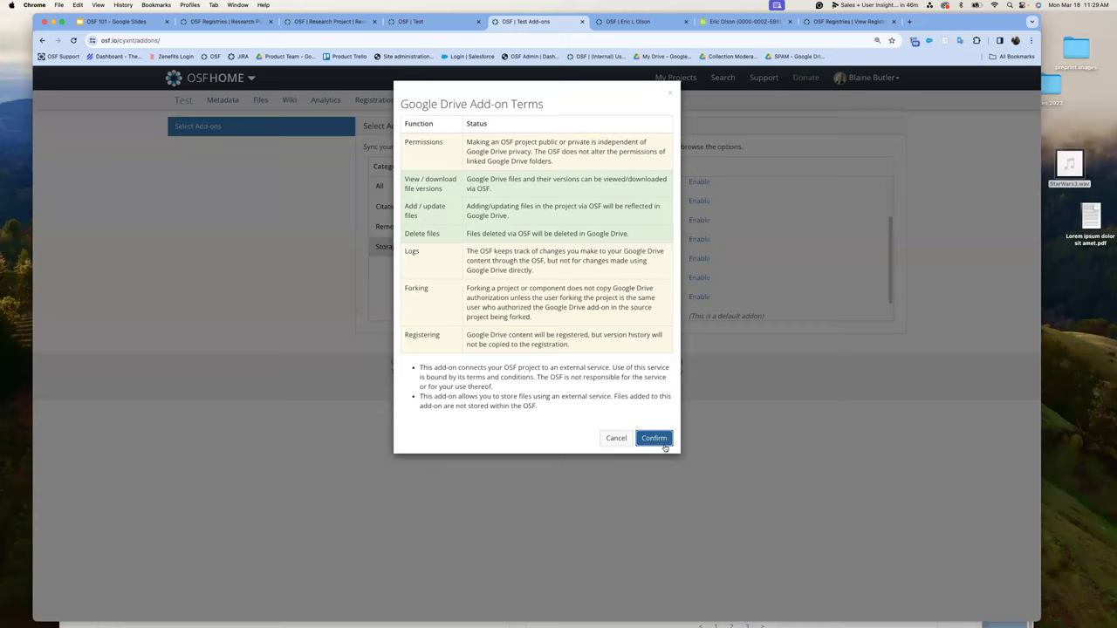
click(659, 439)
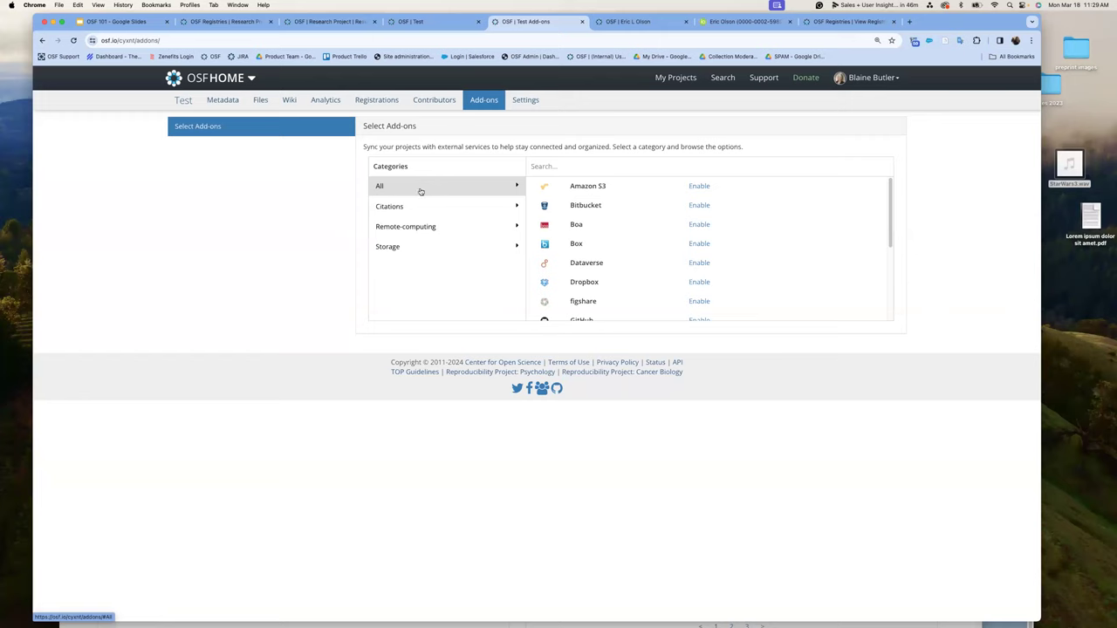
- From the add-on selection panel, enable Google Drive again and accept its terms
click(208, 128)
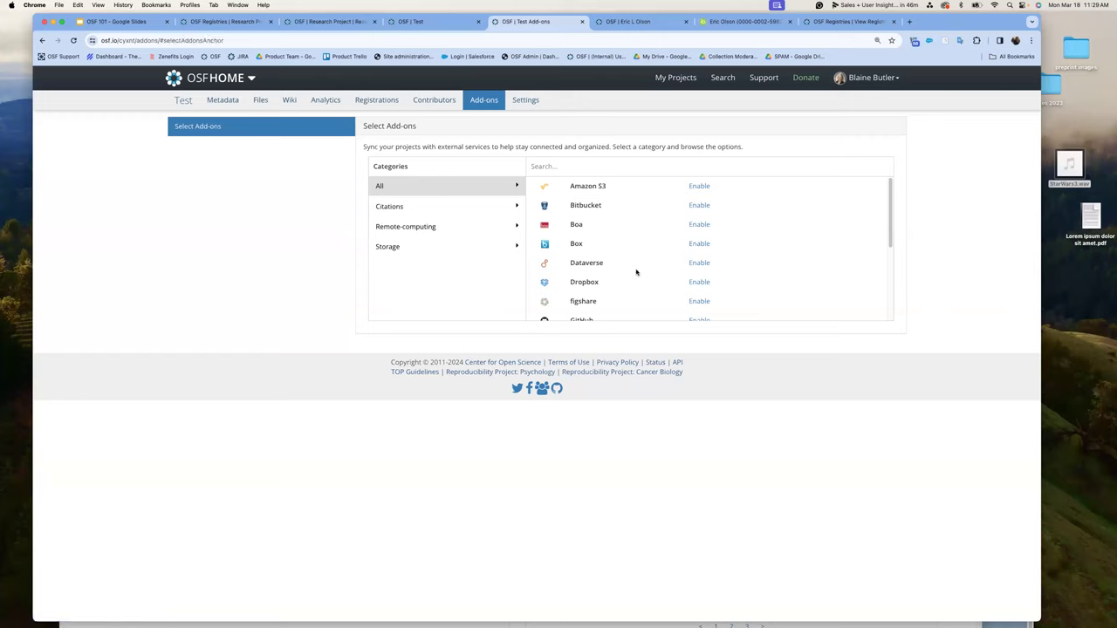
scroll(611, 266, down, 4)
scroll(698, 242, up, 5)
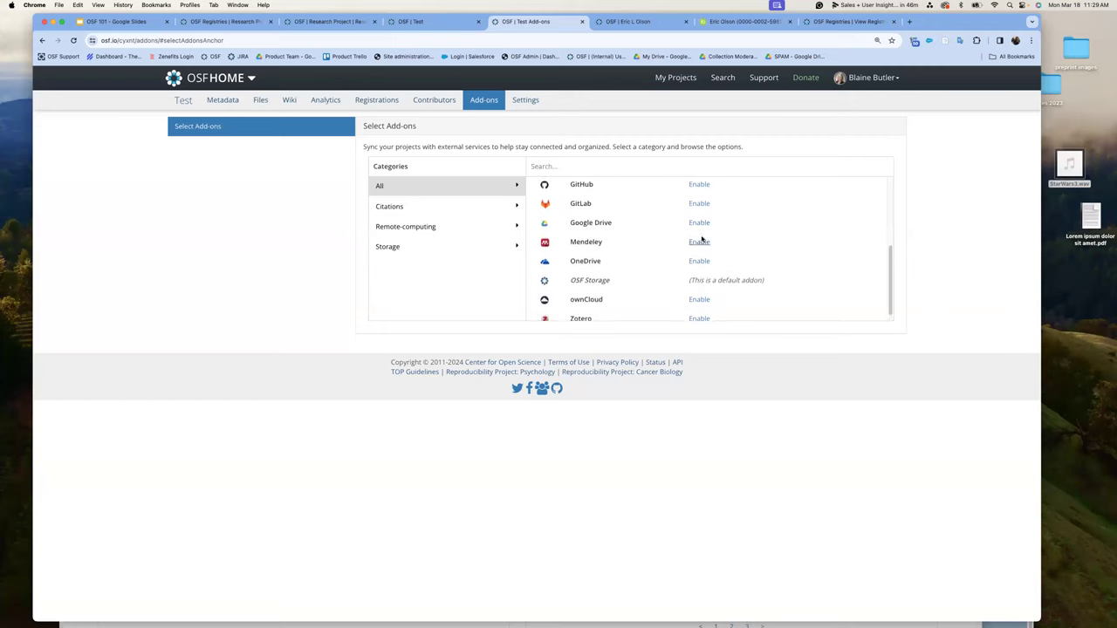
scroll(697, 229, down, 3)
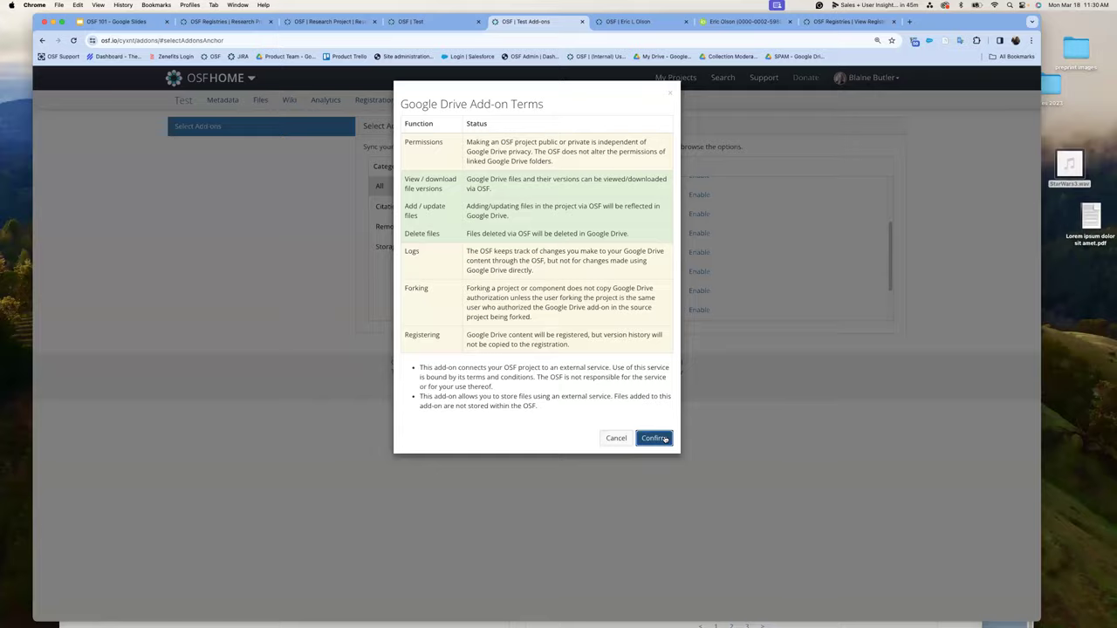
click(661, 438)
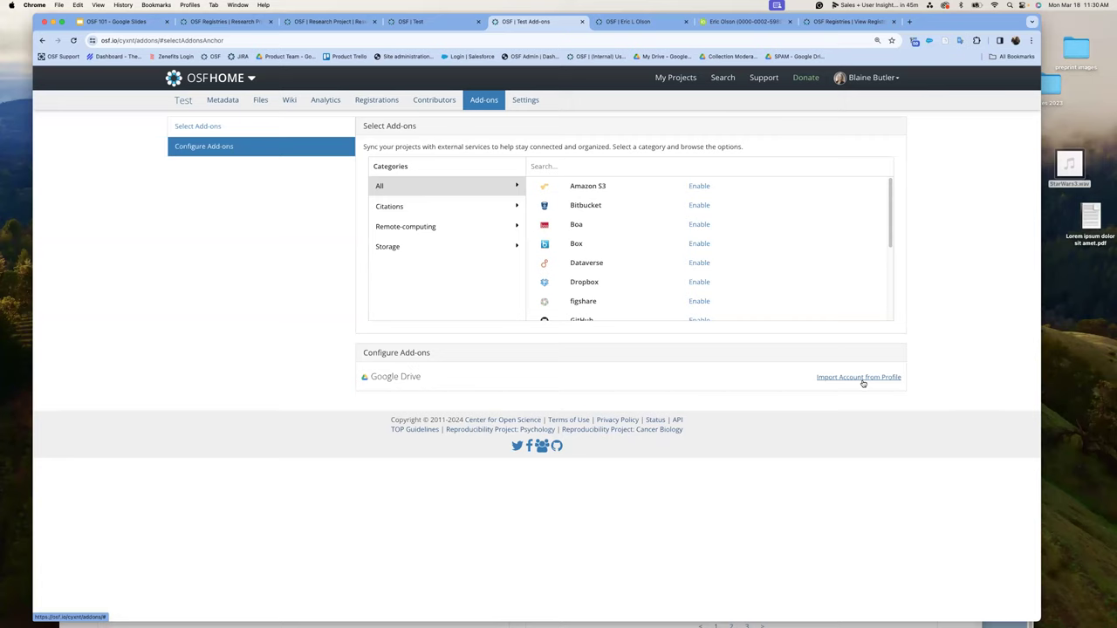
- Import the profile's Google Drive account, link the S3 test folder, and return to Test's overview
click(863, 378)
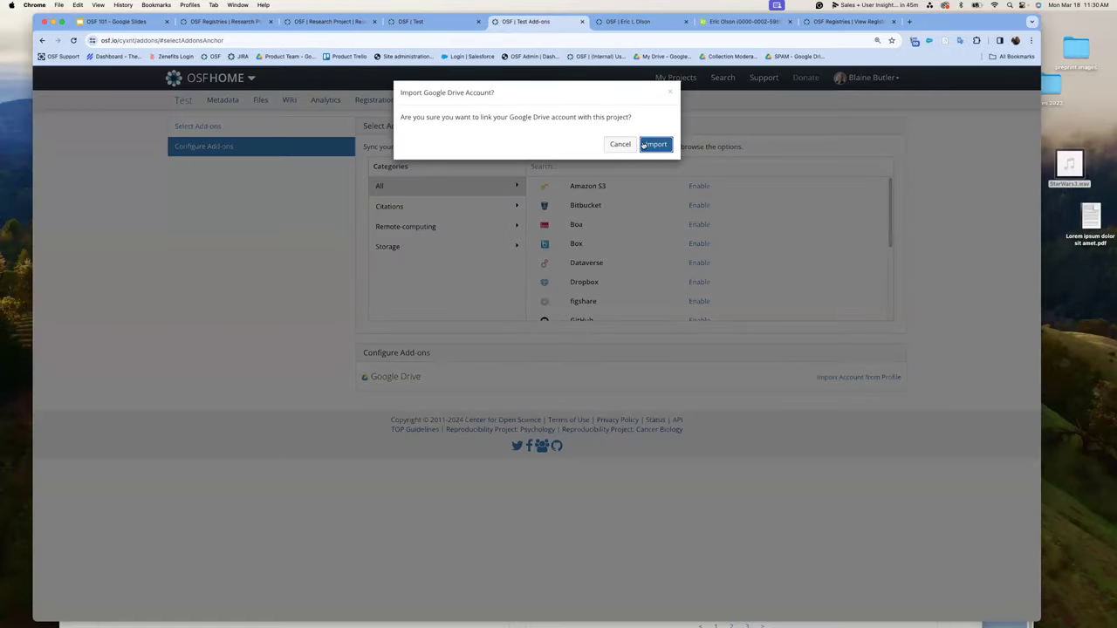
click(655, 144)
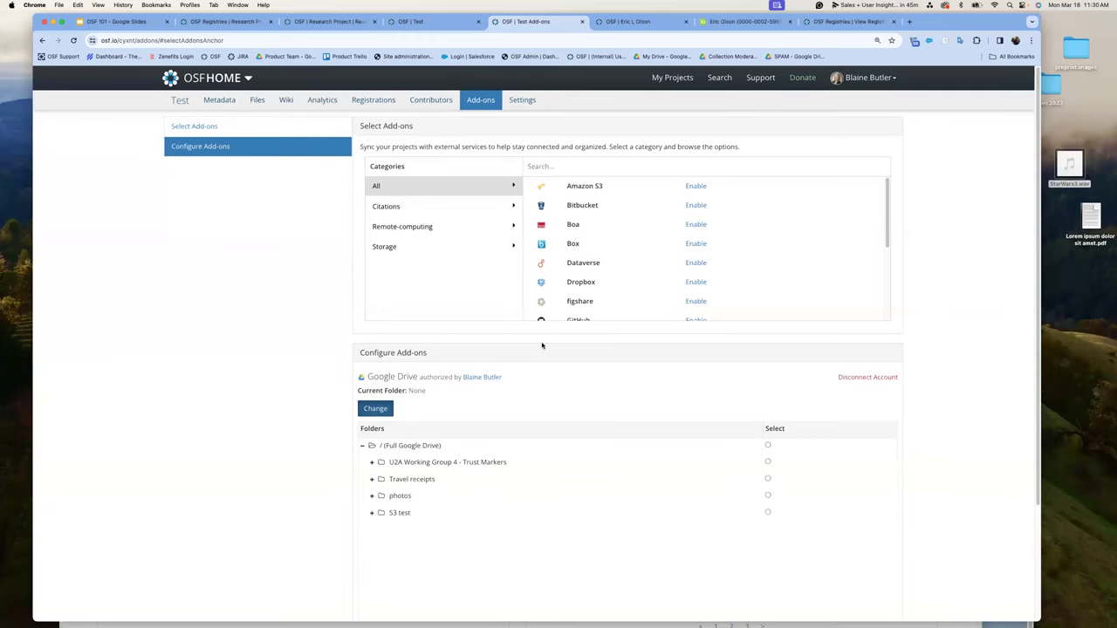
scroll(544, 346, down, 2)
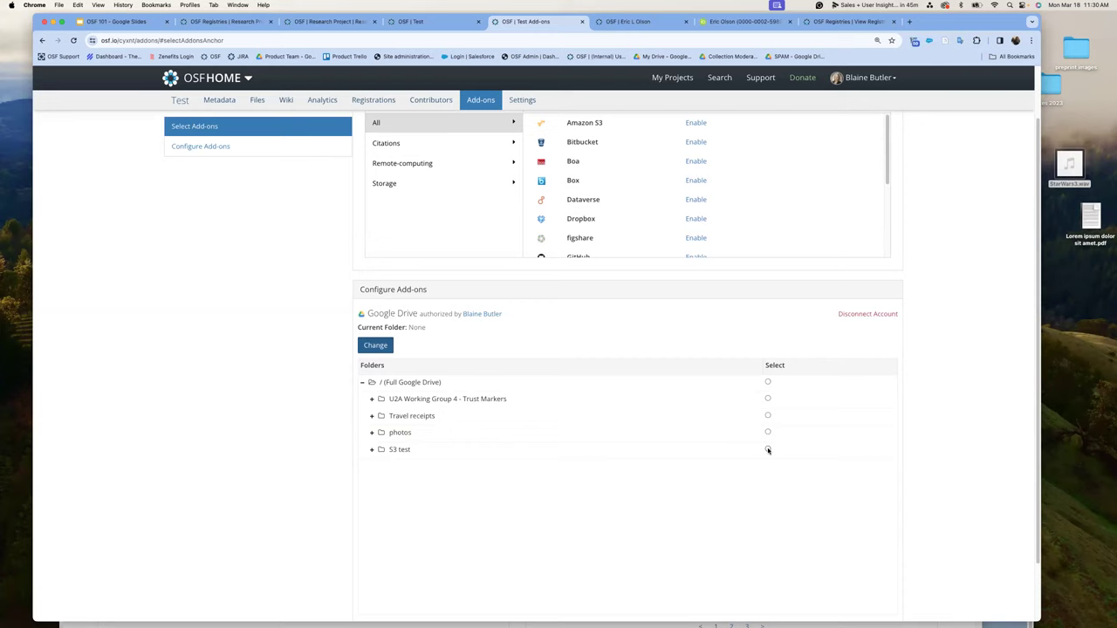
click(768, 450)
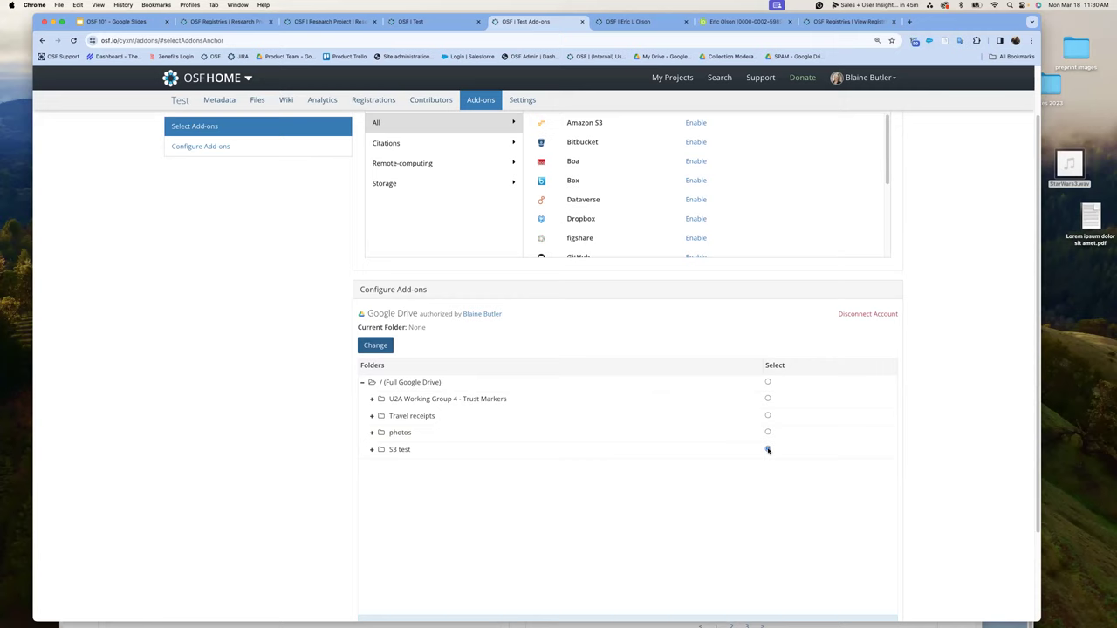
scroll(770, 454, down, 3)
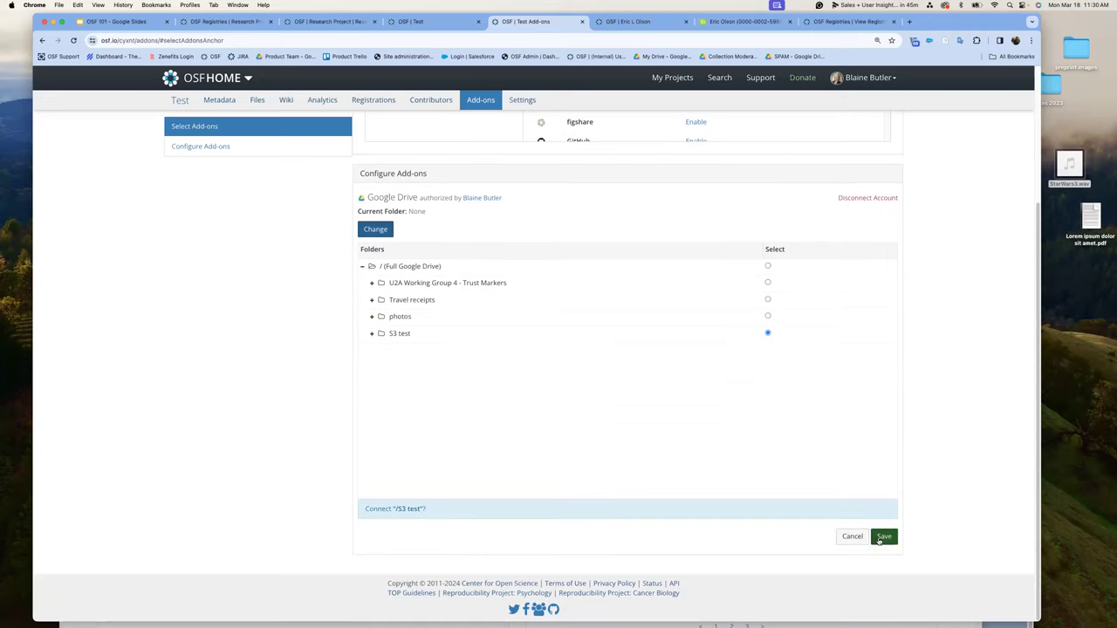
click(883, 536)
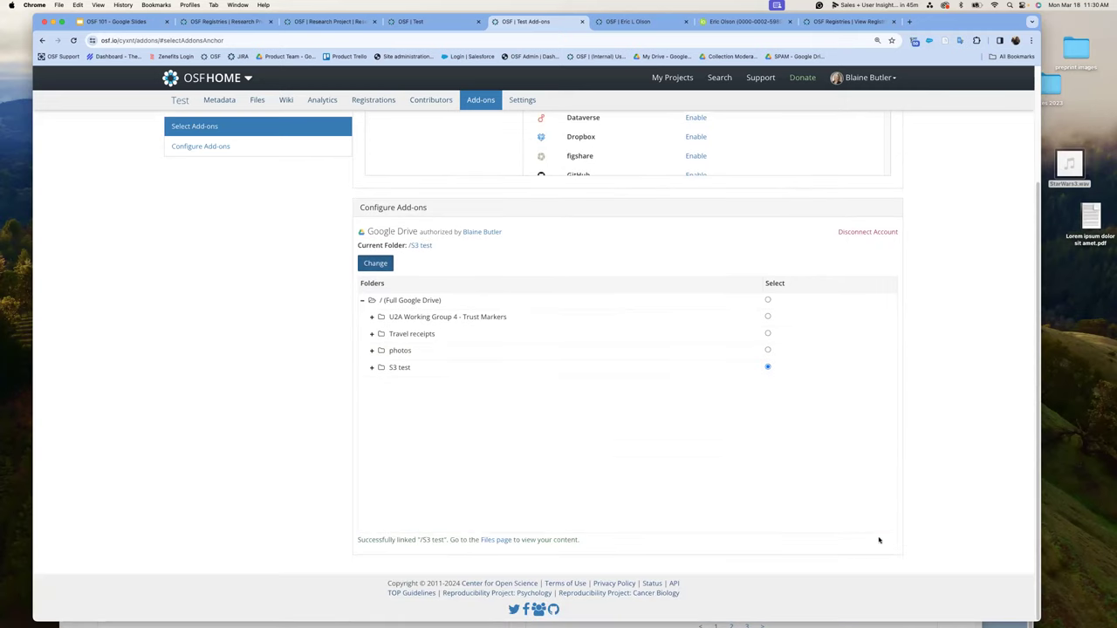
scroll(422, 265, up, 4)
click(180, 101)
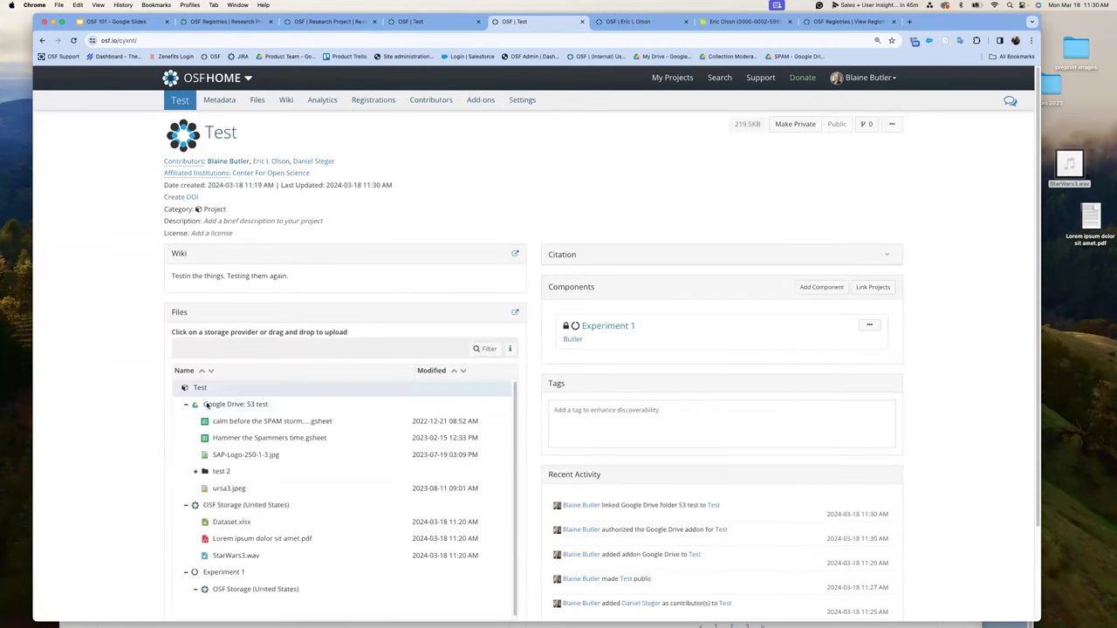
- Expand the Google Drive: S3 test folder, view Dataset.xlsx, and go back to Test
click(184, 406)
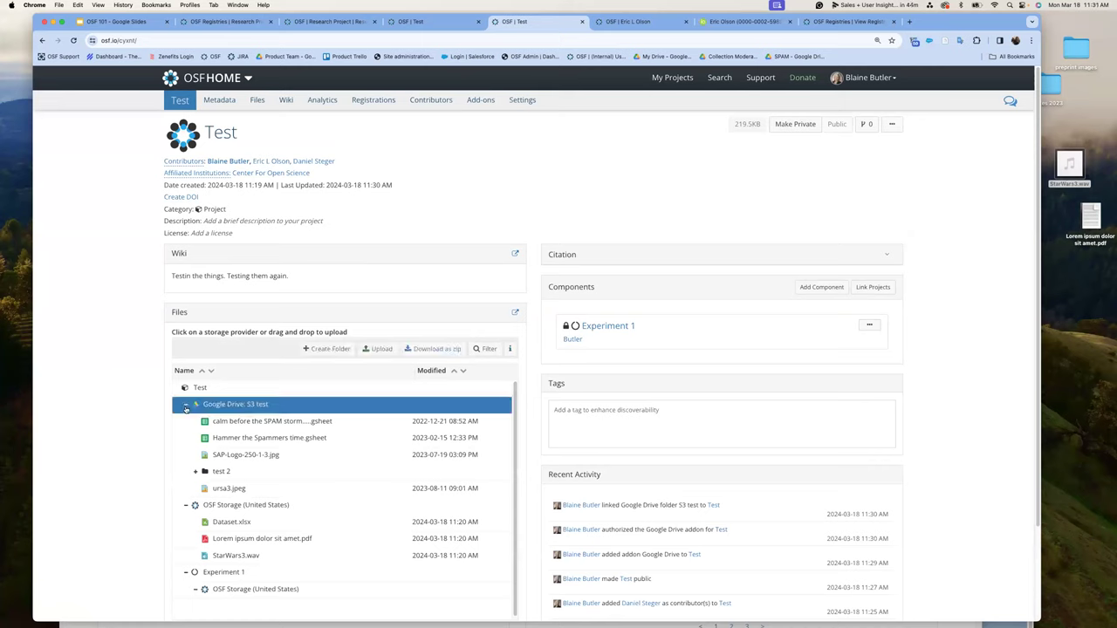
click(185, 407)
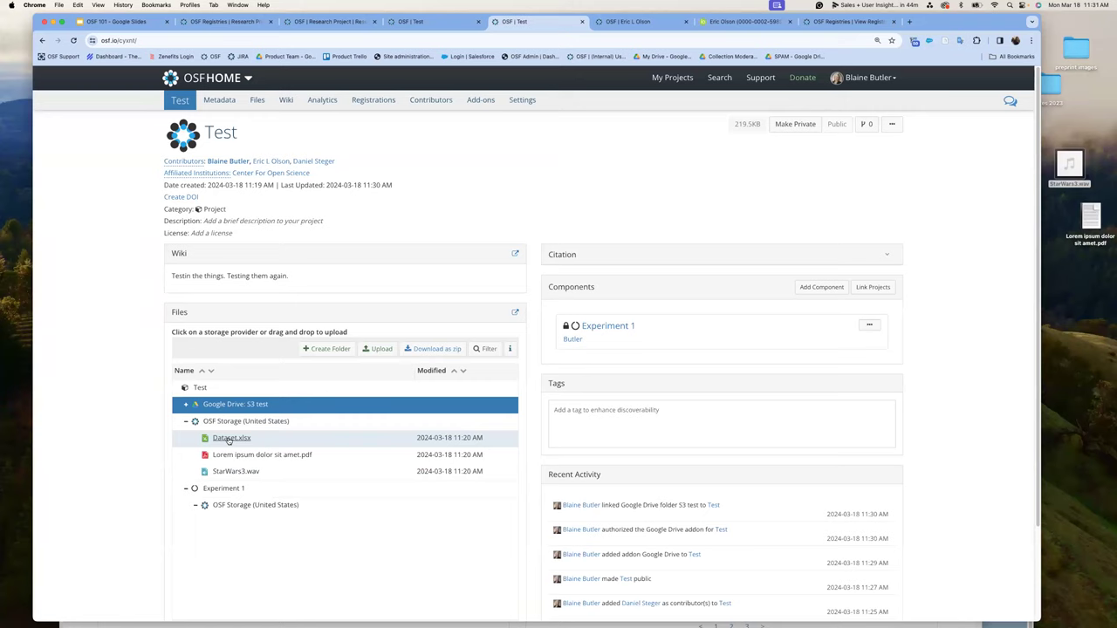
click(228, 439)
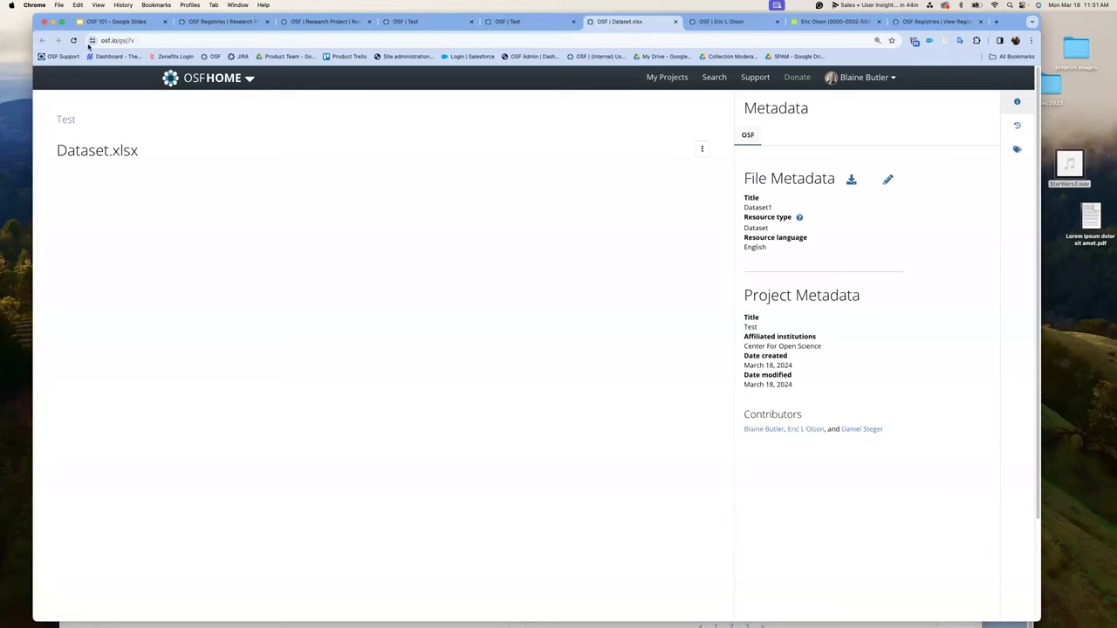
click(69, 119)
click(70, 119)
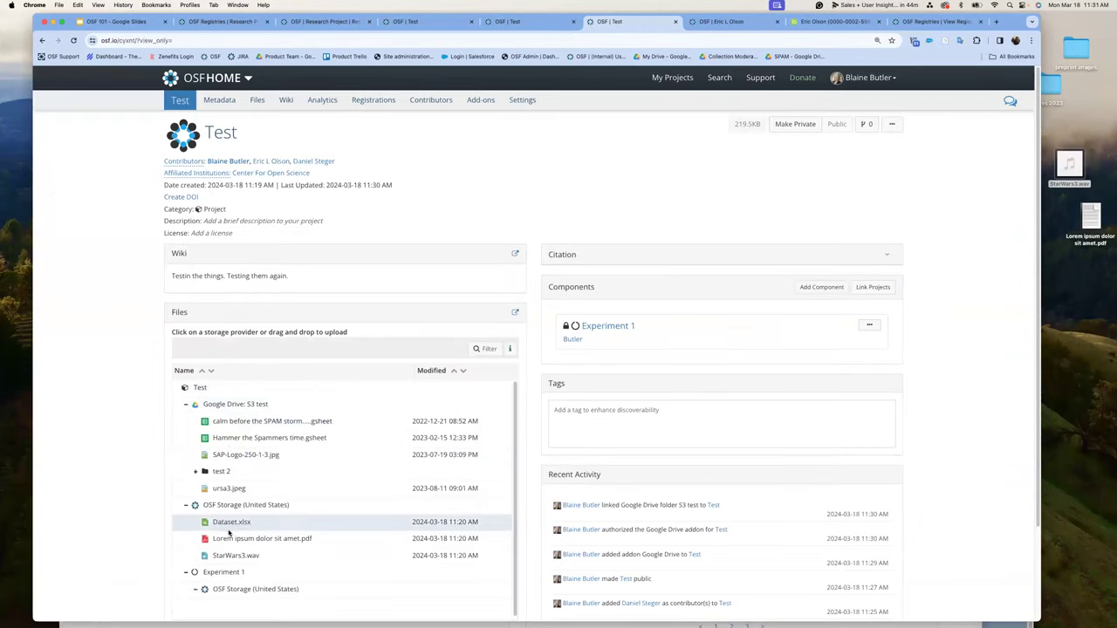
- Move Dataset.xlsx to Google Drive and SAP-Logo-250-1-3.jpg into OSF Storage, then view Files
click(229, 523)
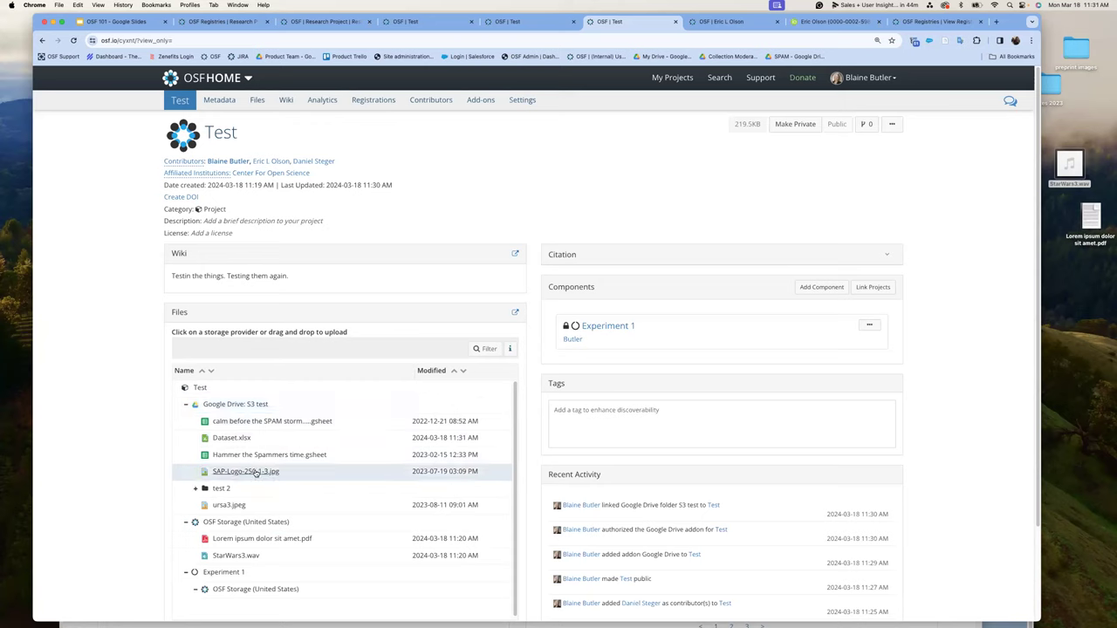
drag(254, 471, 259, 521)
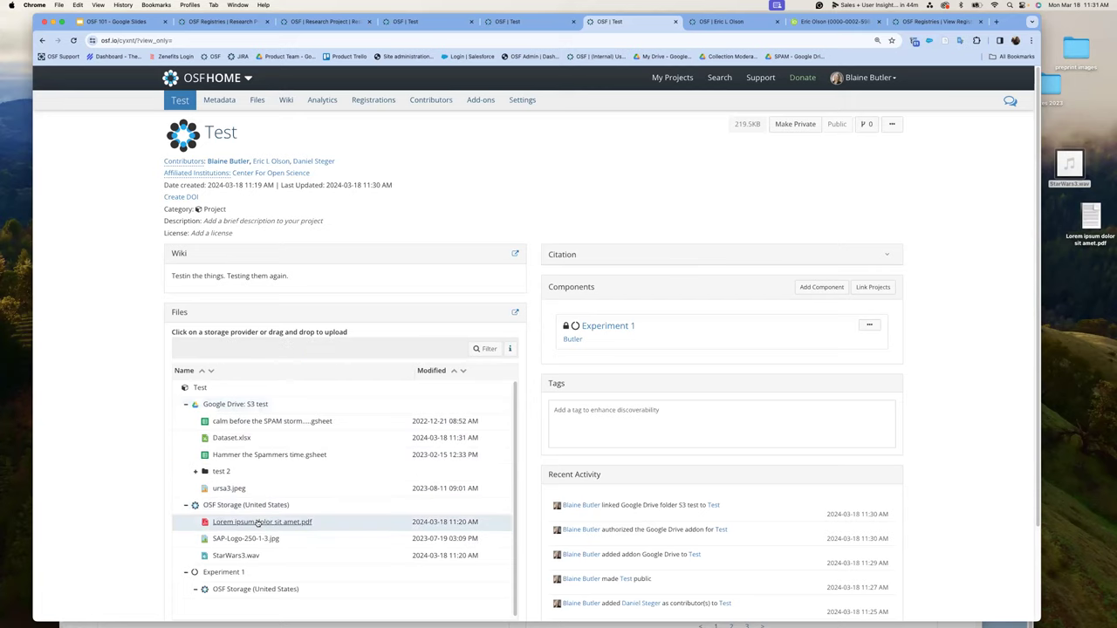
click(264, 100)
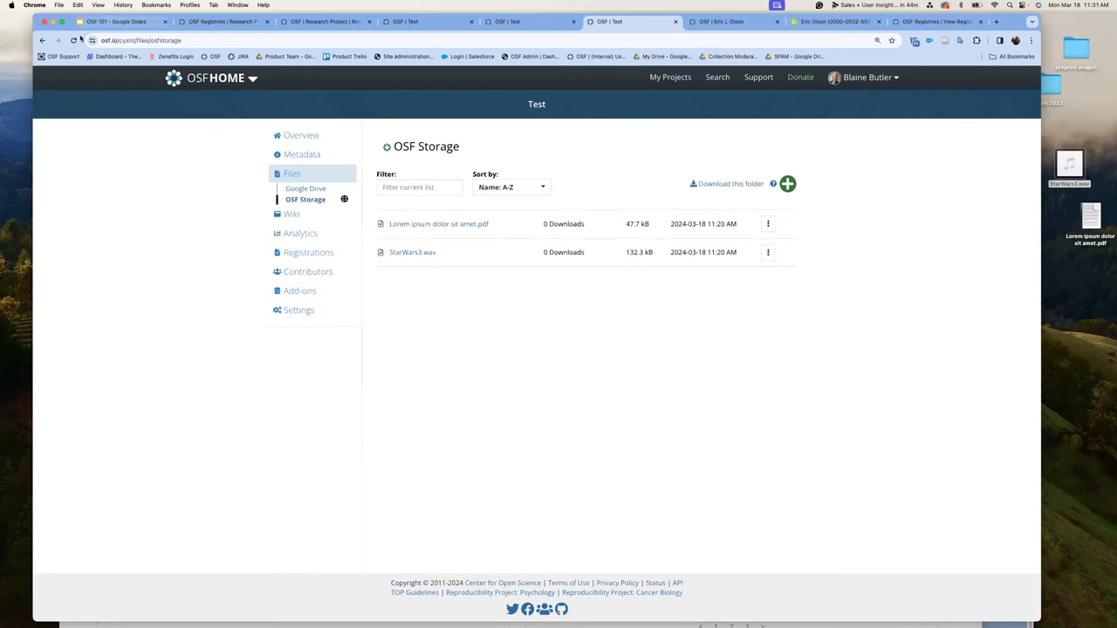
- Return to the Test project overview and show the OSF HOME services list
click(75, 40)
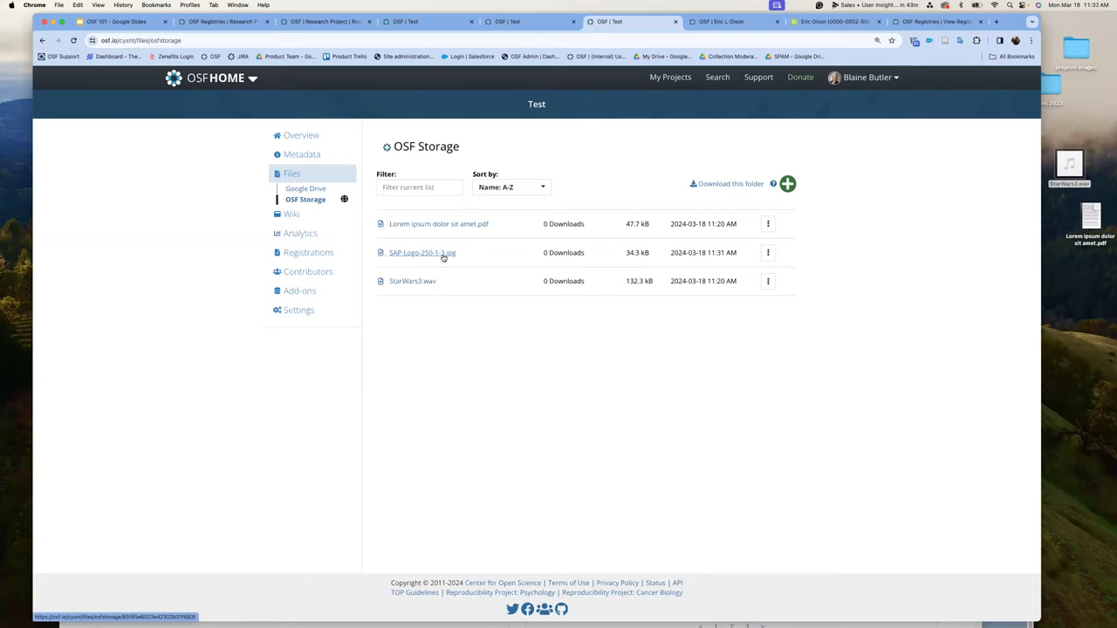
click(43, 41)
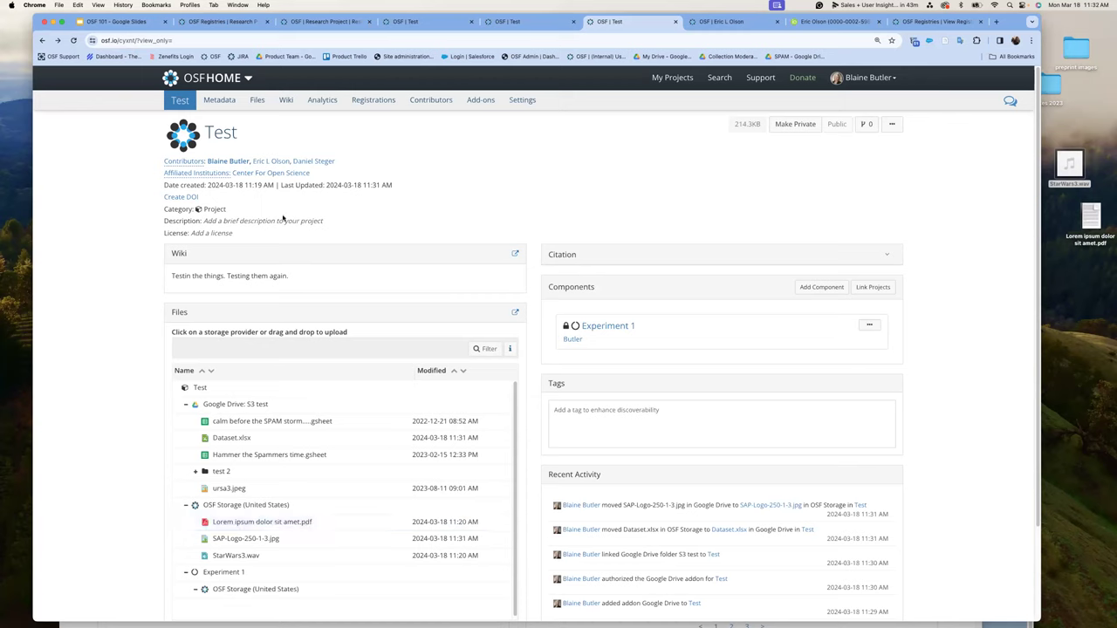
click(249, 78)
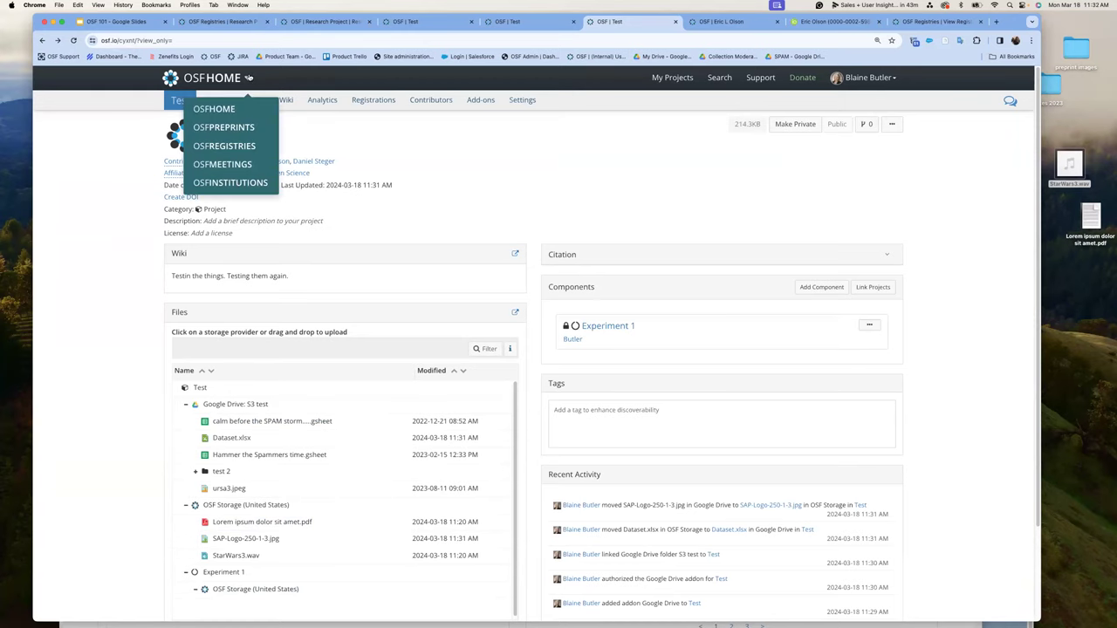
- Switch to OSF Preprints and start a new preprint submission
click(250, 128)
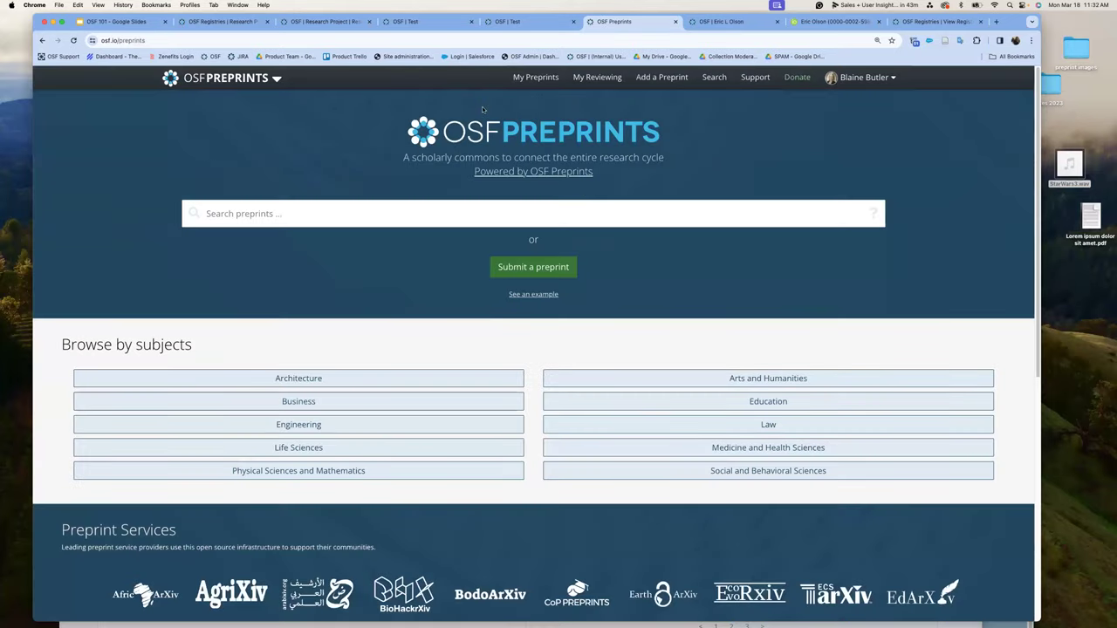
click(535, 269)
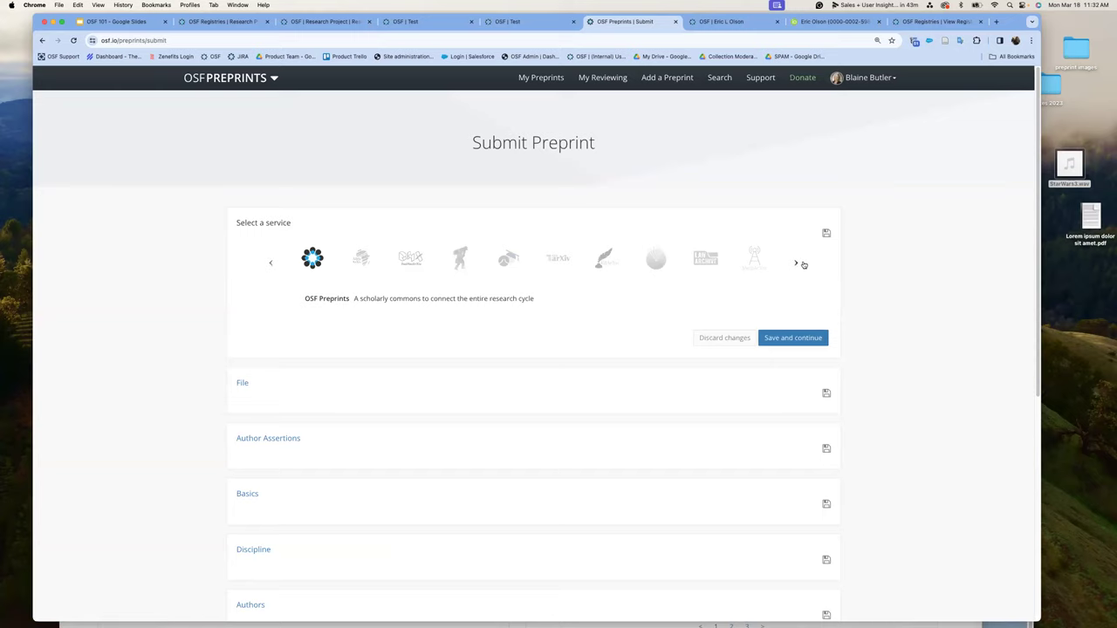
- Preview Law Archive, PsyArXiv, SocArXiv and MetaArXiv, then choose OSF Preprints and save
click(701, 261)
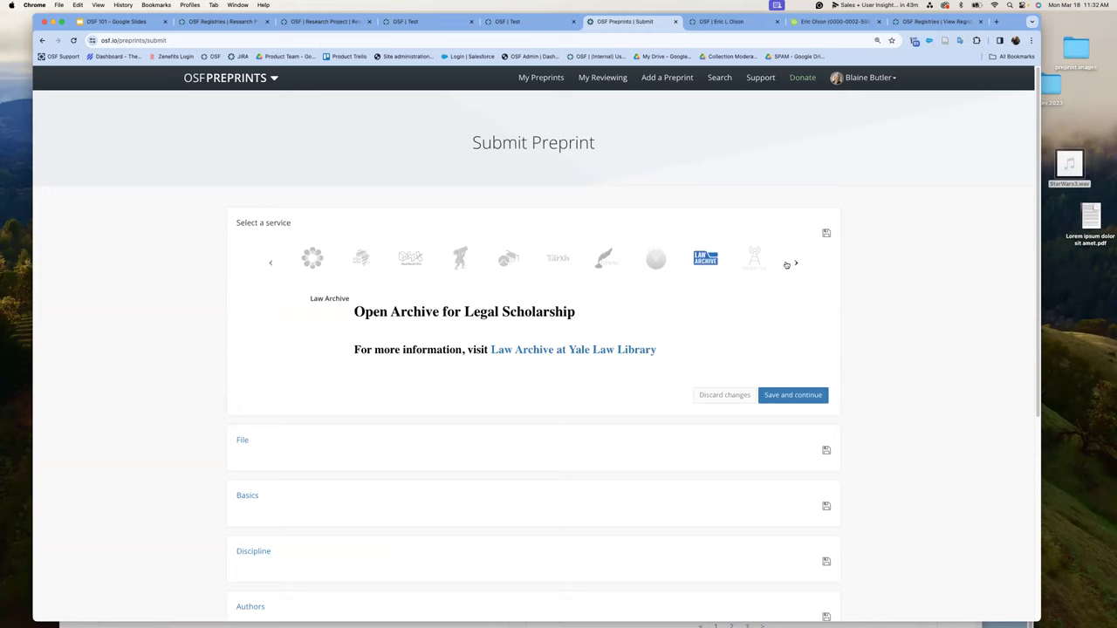
click(795, 261)
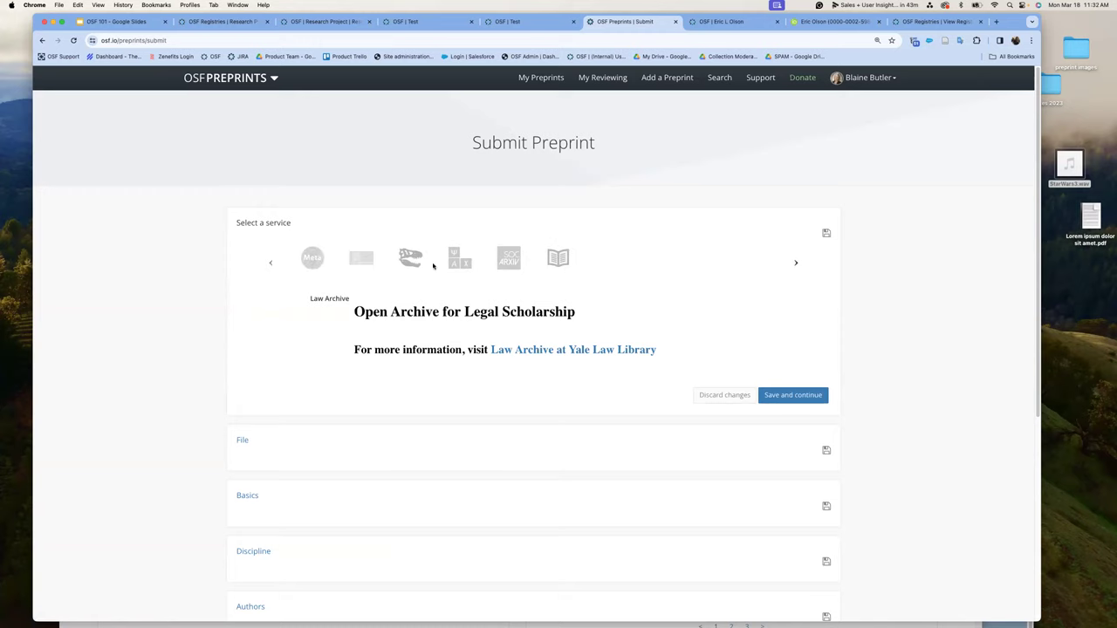
click(460, 258)
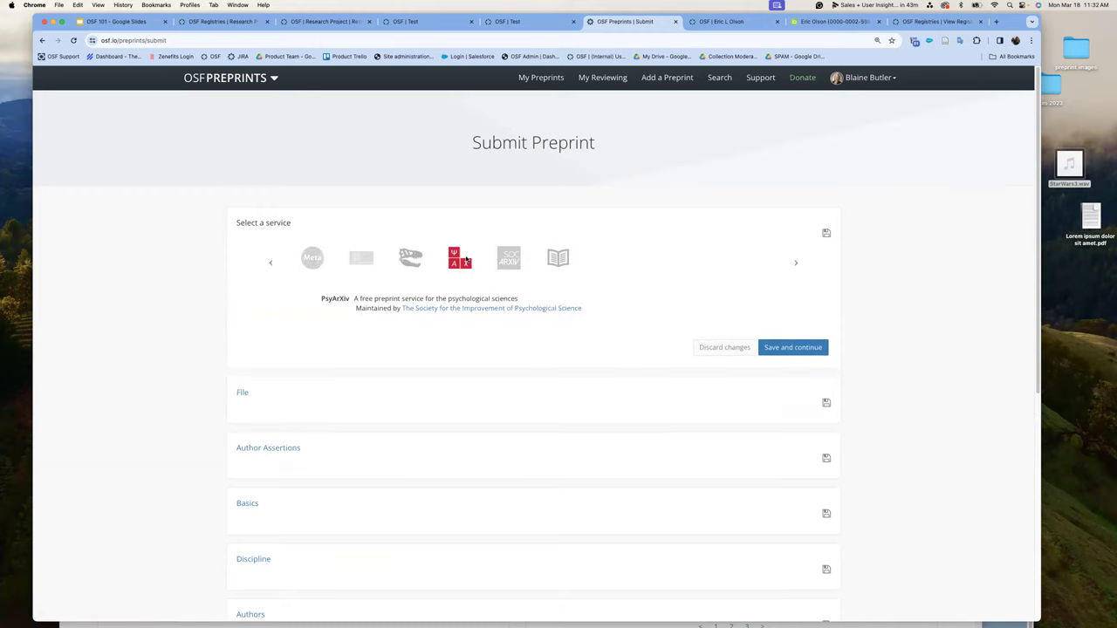
click(515, 265)
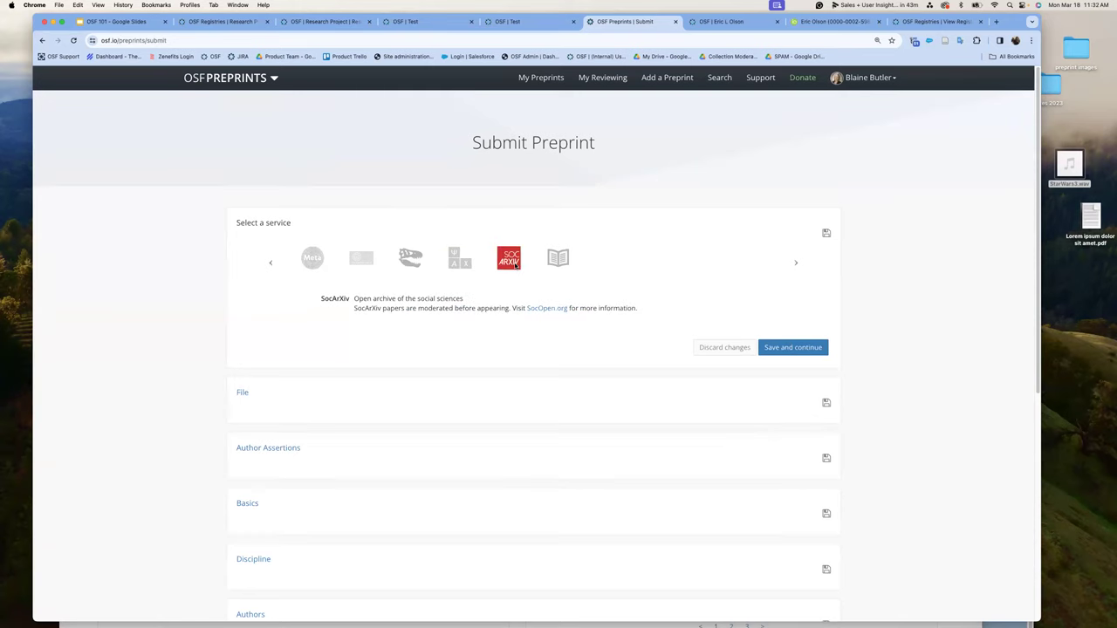
click(312, 260)
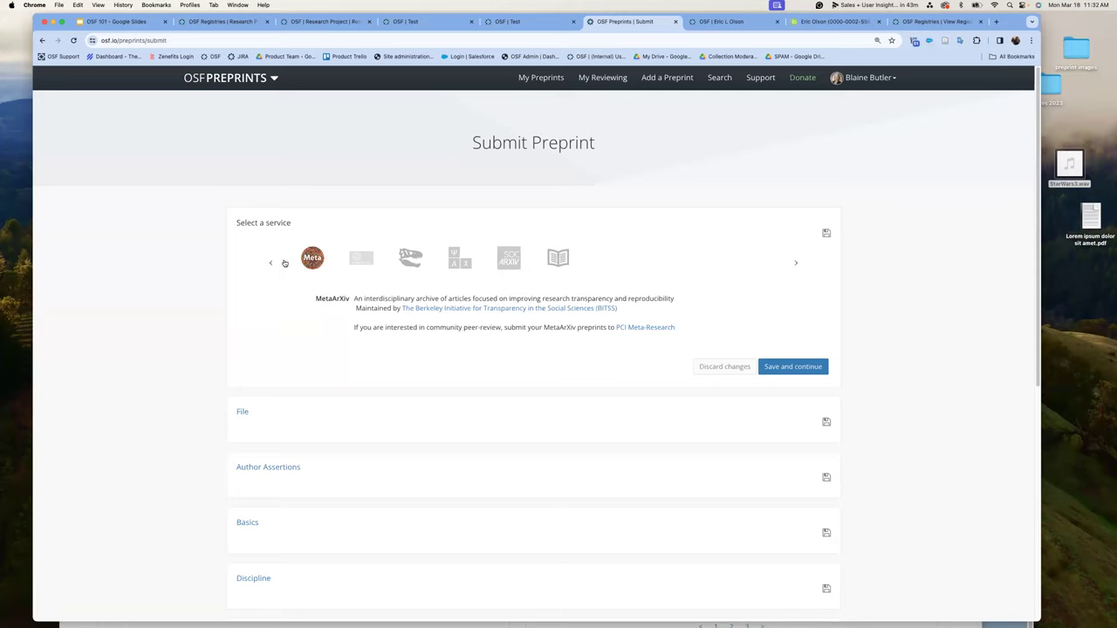
click(271, 263)
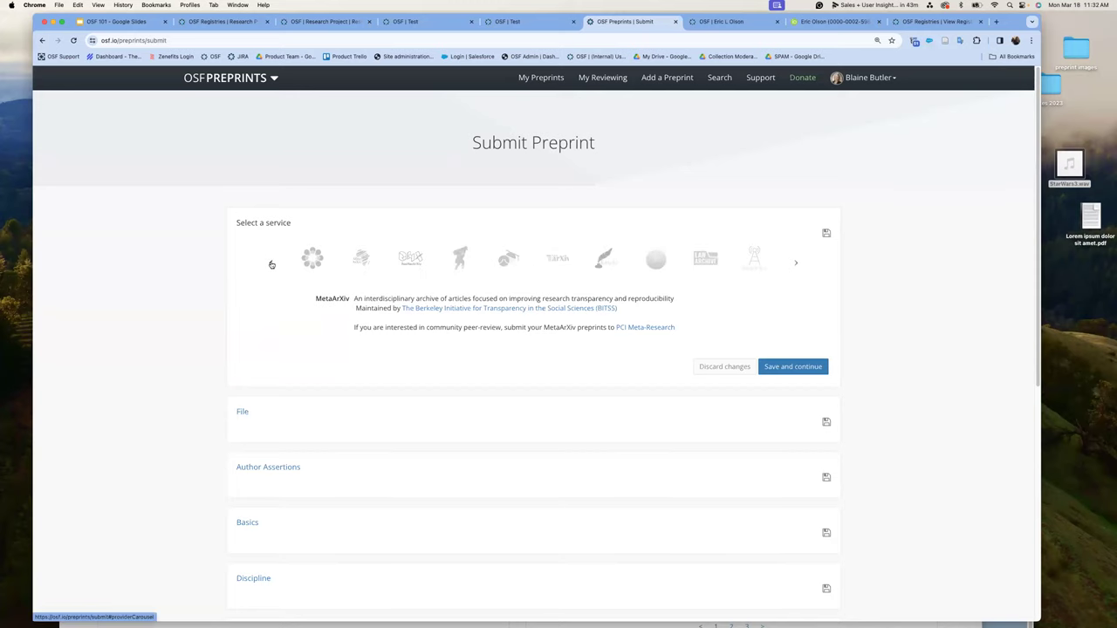
click(313, 262)
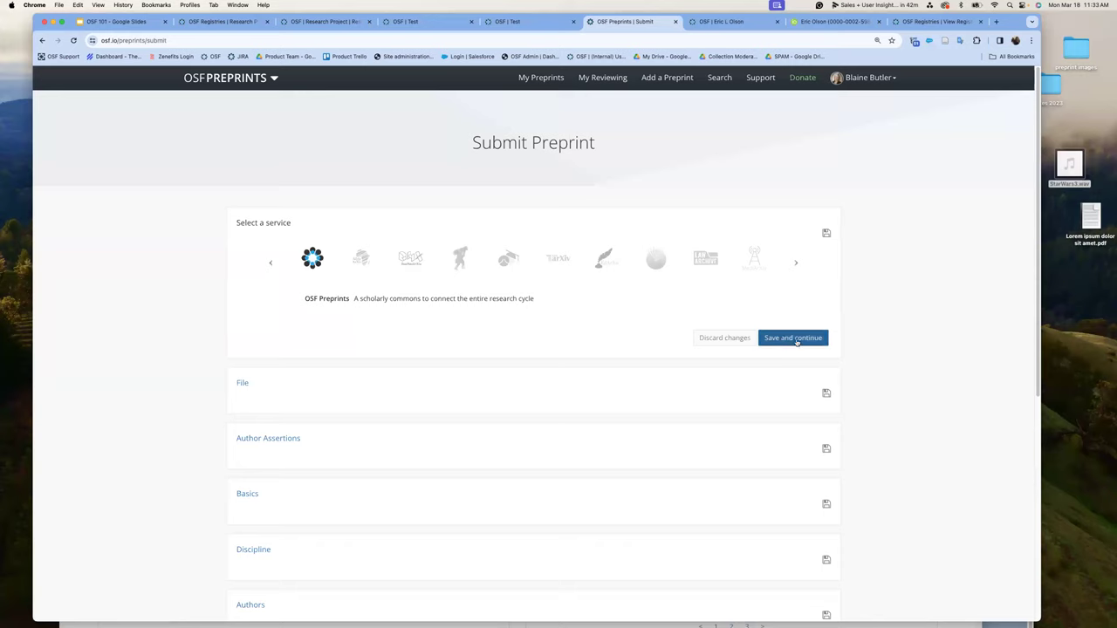
click(796, 343)
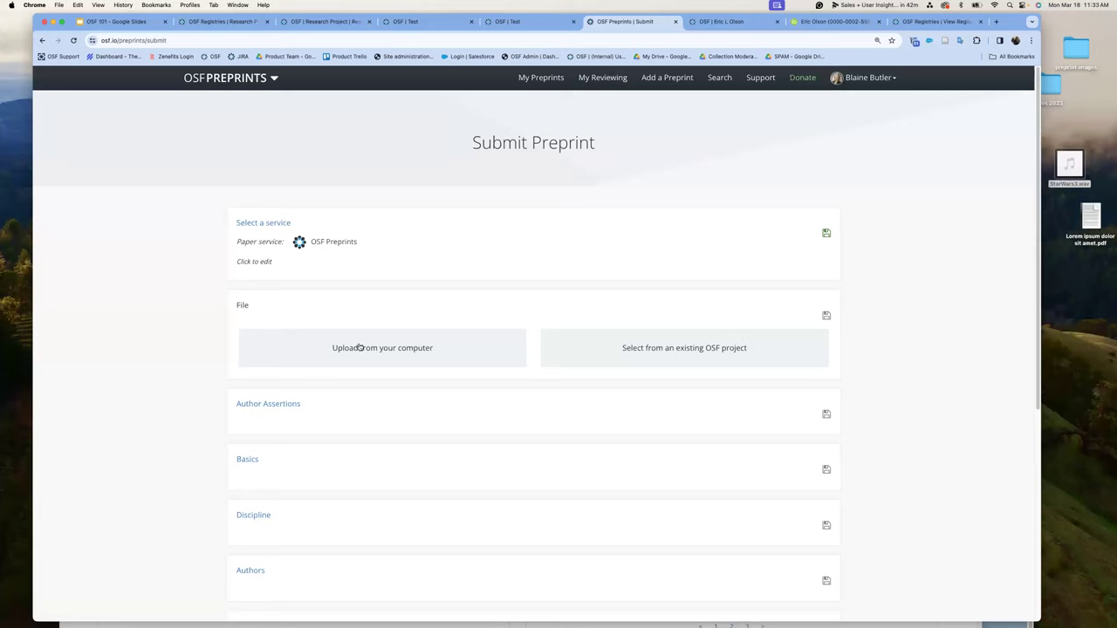
click(714, 350)
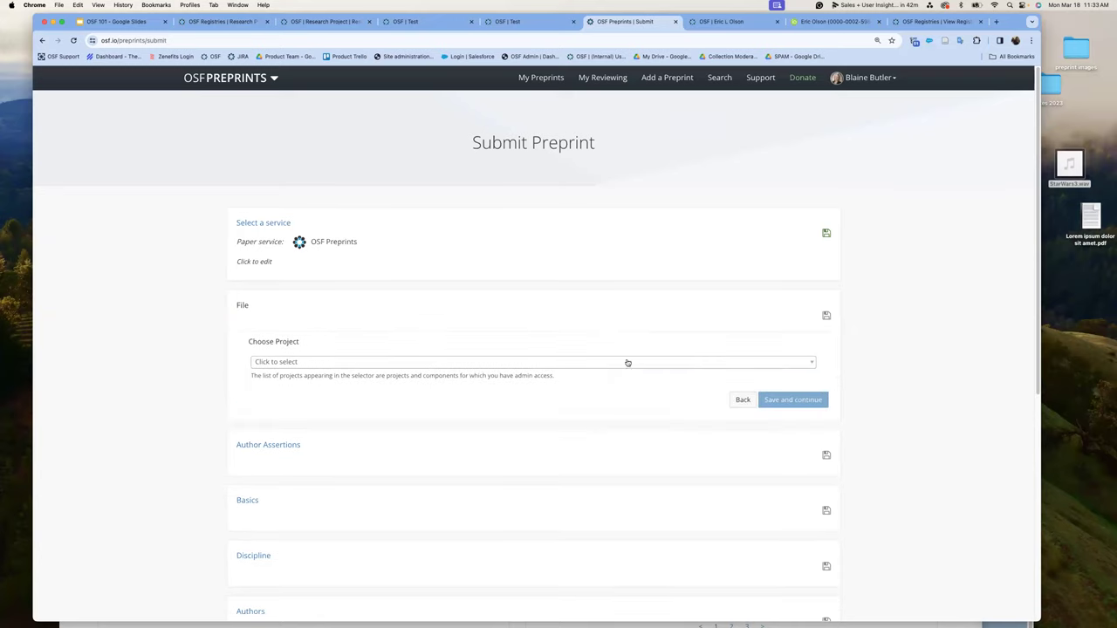
click(807, 366)
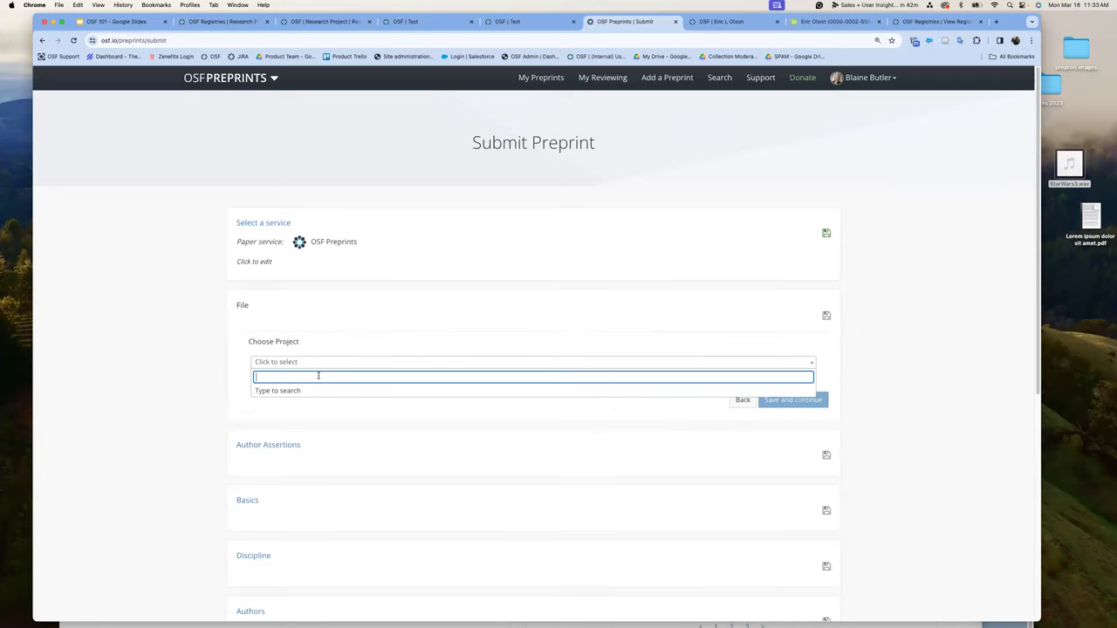
text(Test)
key(Escape)
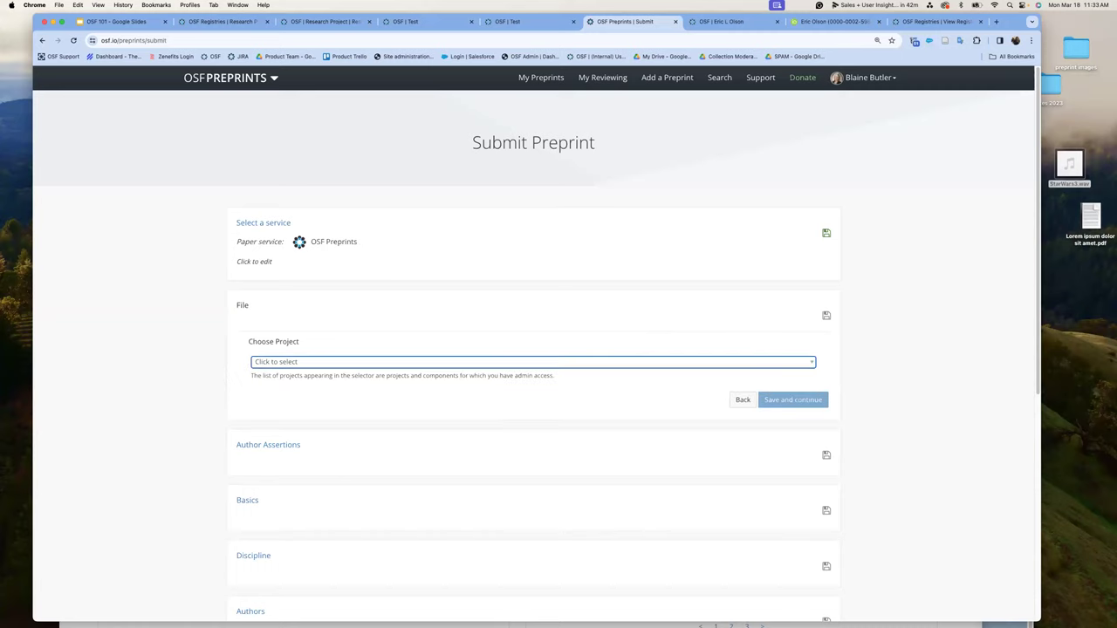
click(317, 363)
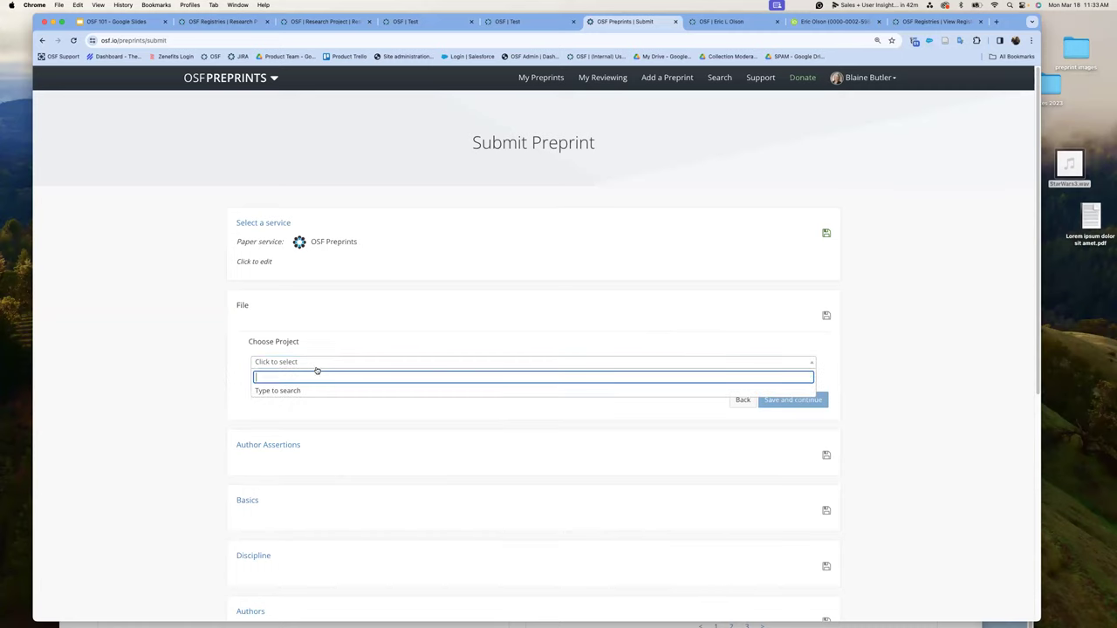
text(Test)
key(Escape)
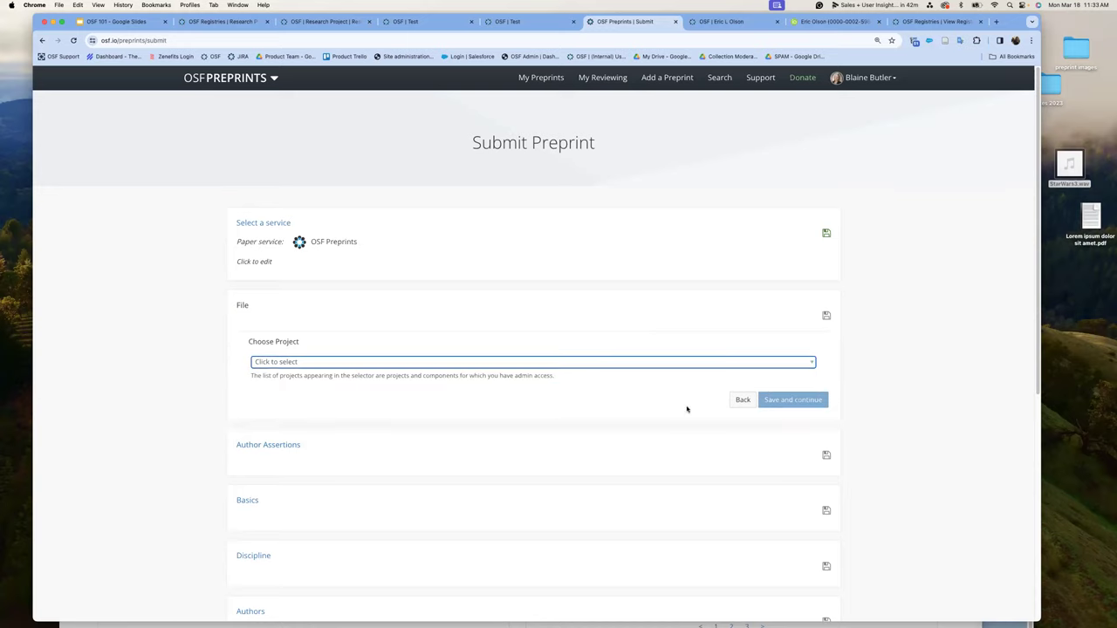
click(807, 364)
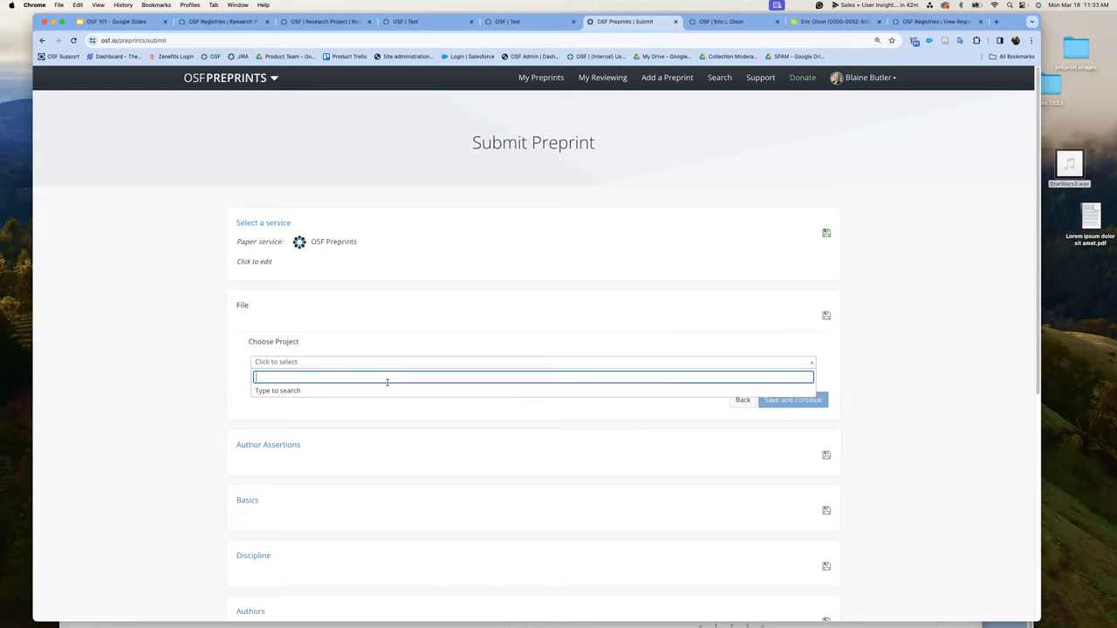
text(test)
key(Escape)
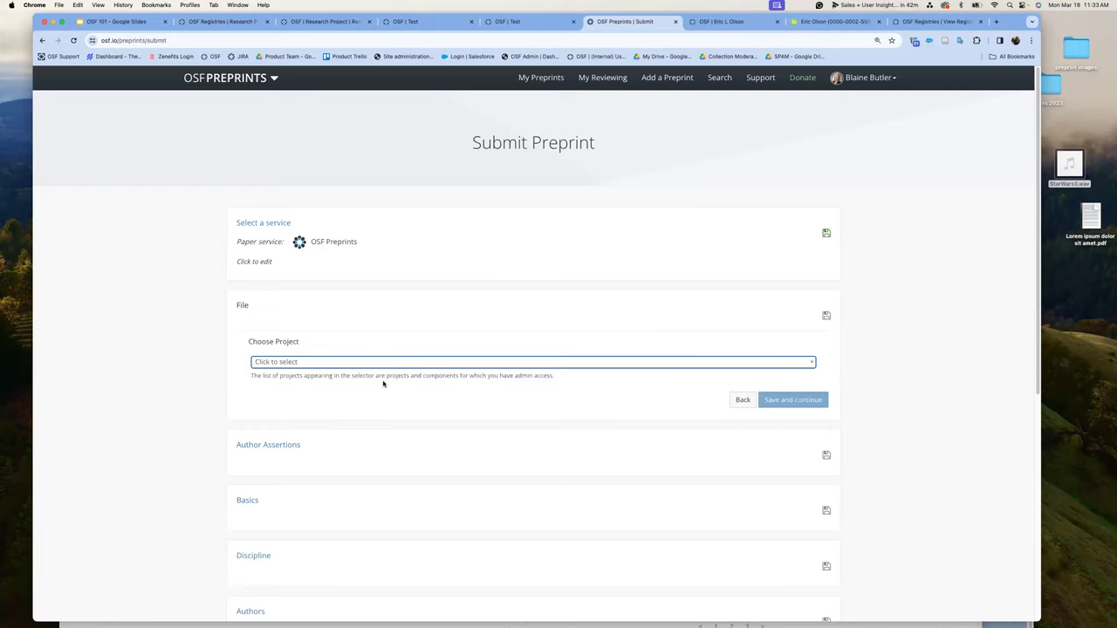
click(387, 365)
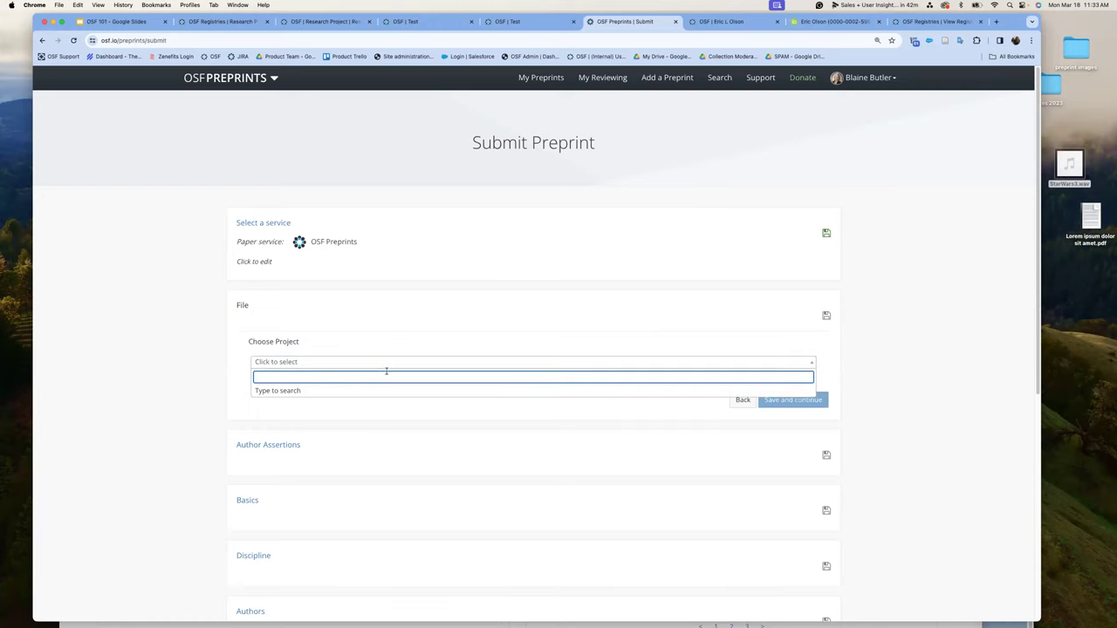
click(299, 392)
click(306, 373)
text(test)
key(Escape)
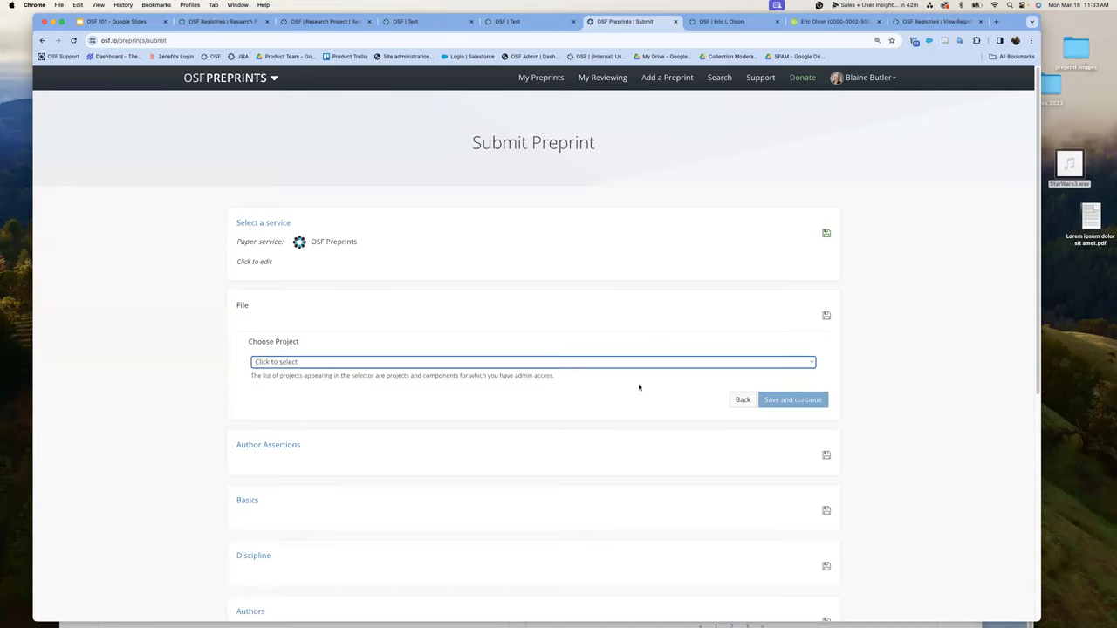
click(305, 363)
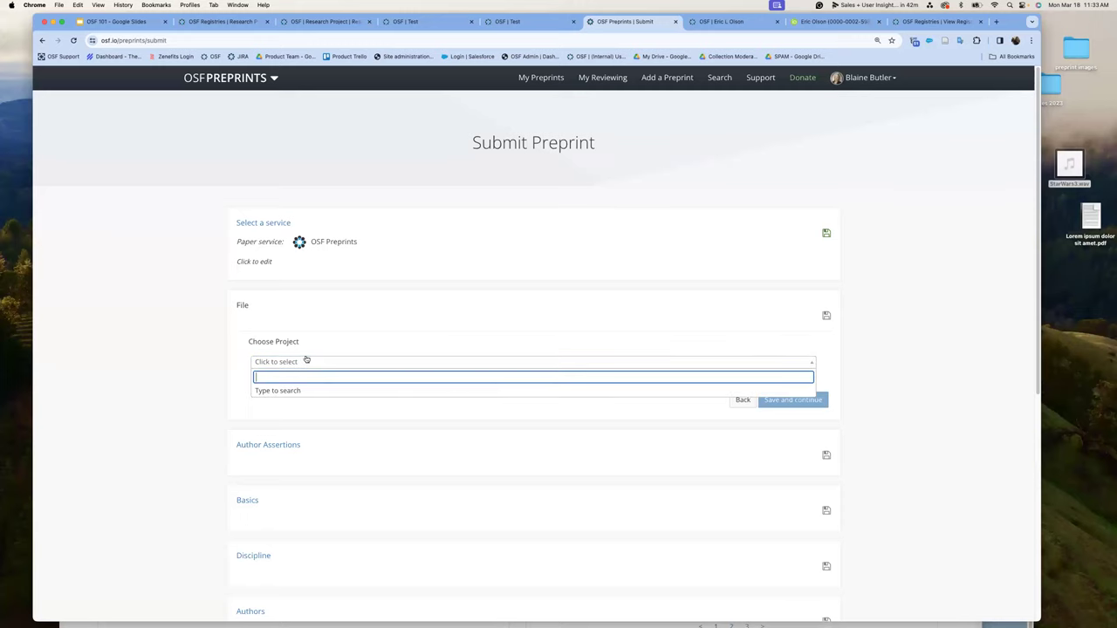
click(522, 301)
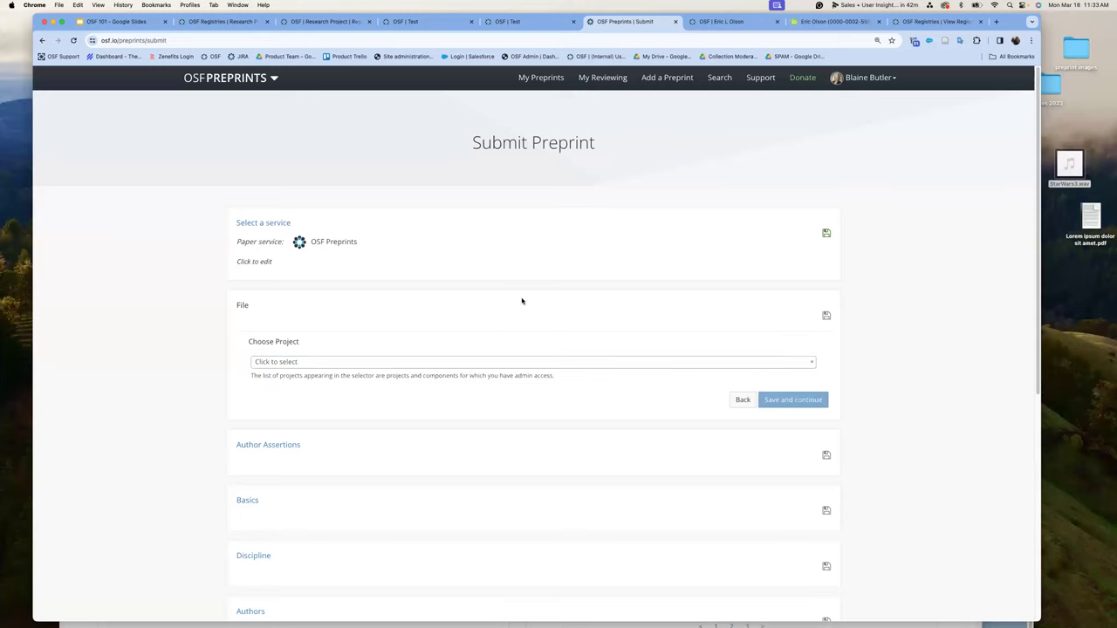
click(741, 400)
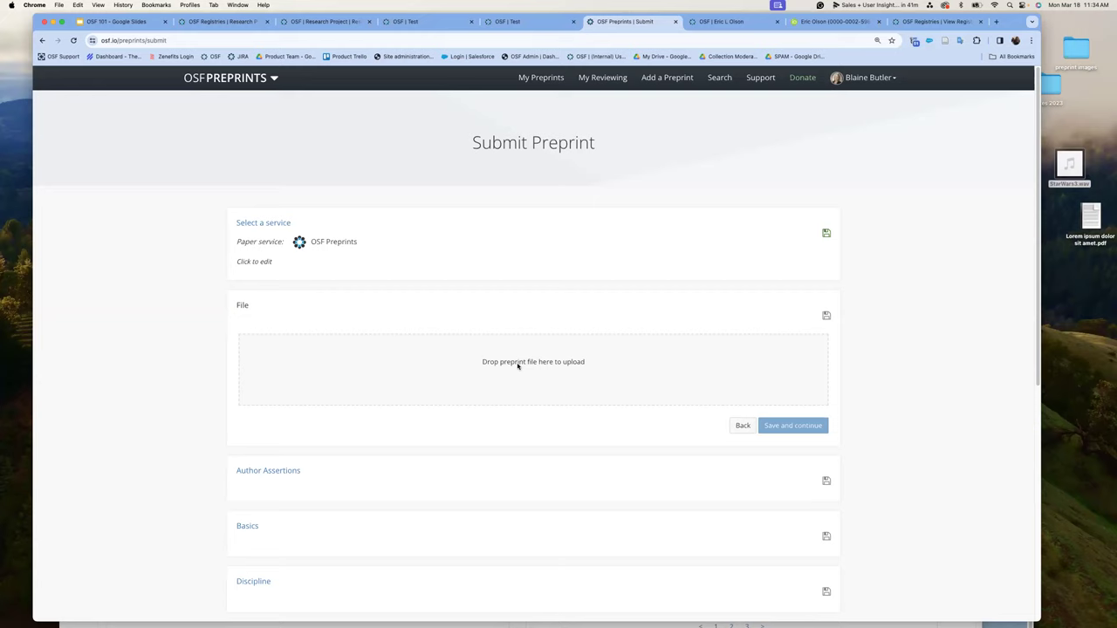
- Upload Lorem ipsum dolor sit amet.pdf from the desktop, title it 'Test Preprint', and save
drag(1090, 219, 477, 352)
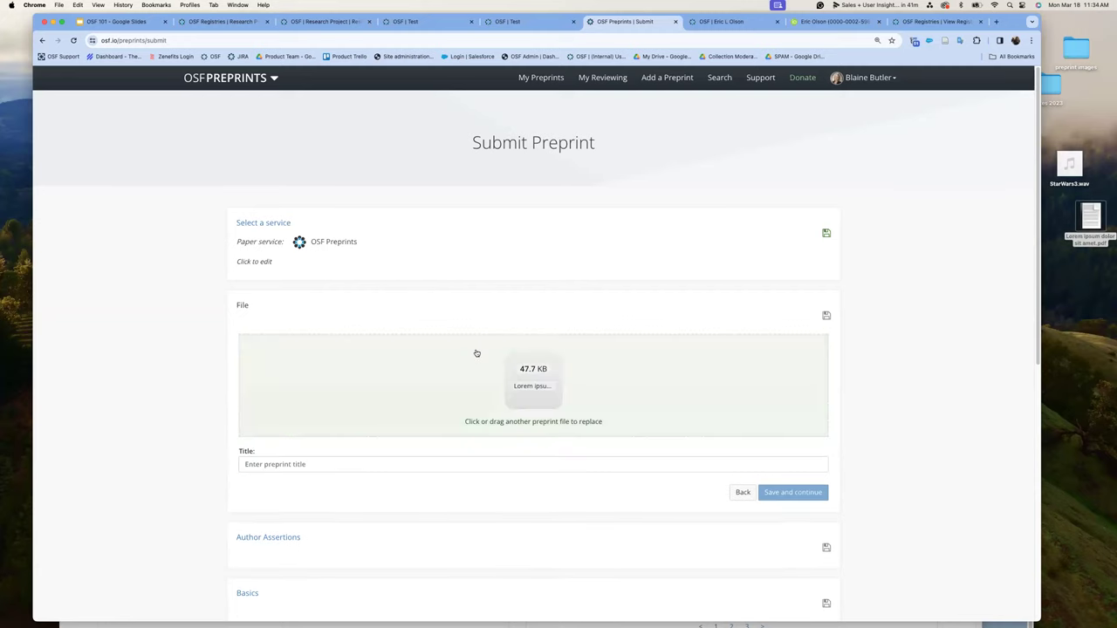
text(Test Preprint)
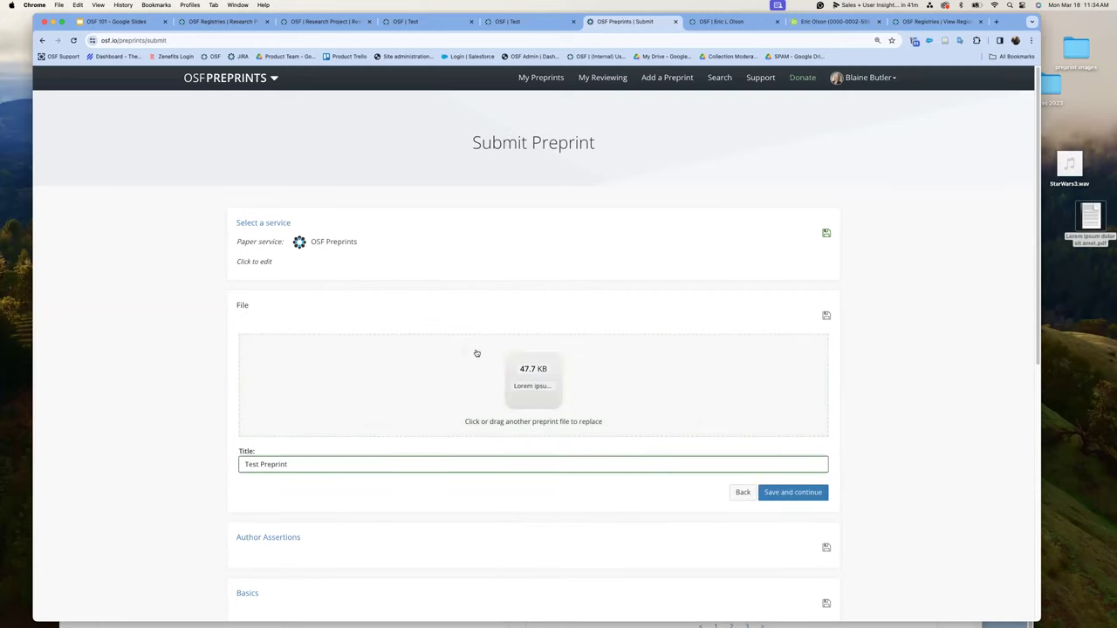
click(805, 494)
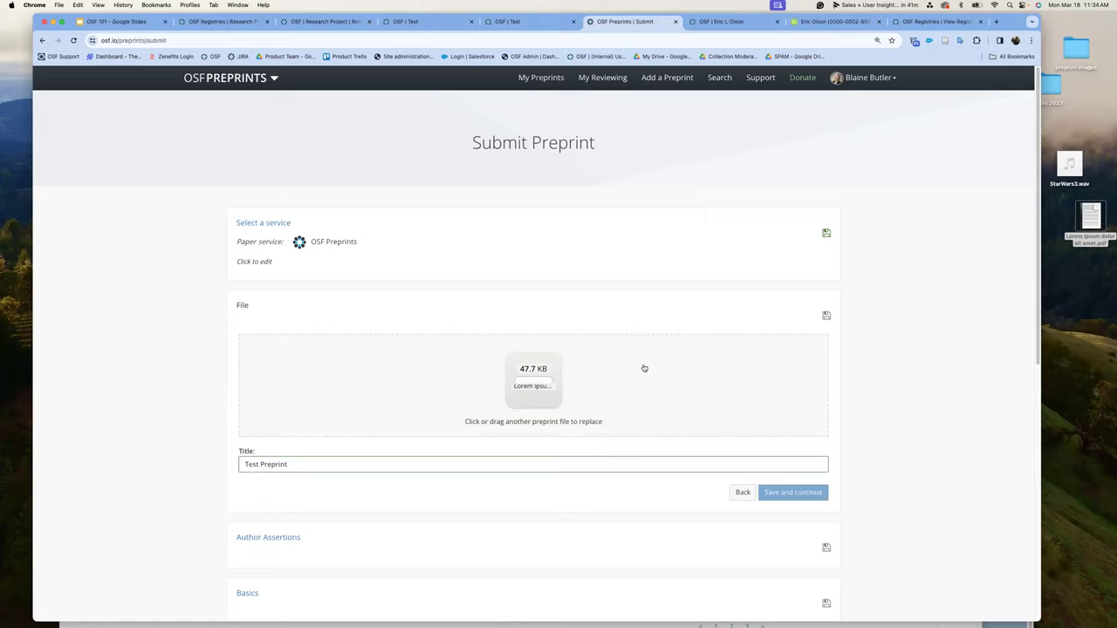
scroll(645, 368, down, 2)
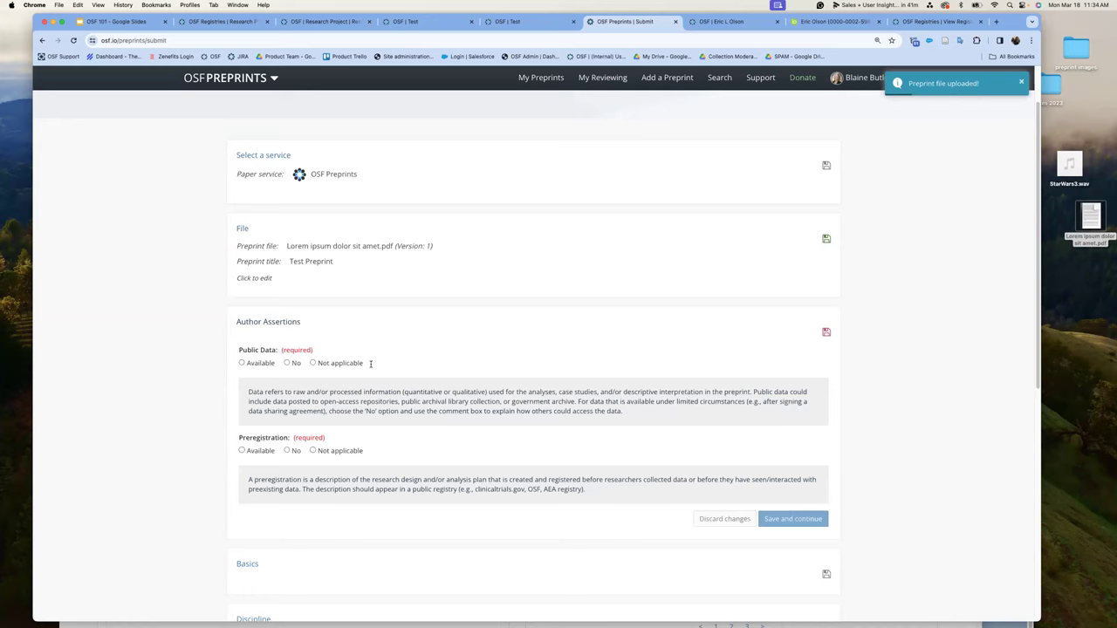
- In Basics, set the license to CC-By Attribution 4.0 International, then proceed to Discipline
scroll(368, 435, down, 1)
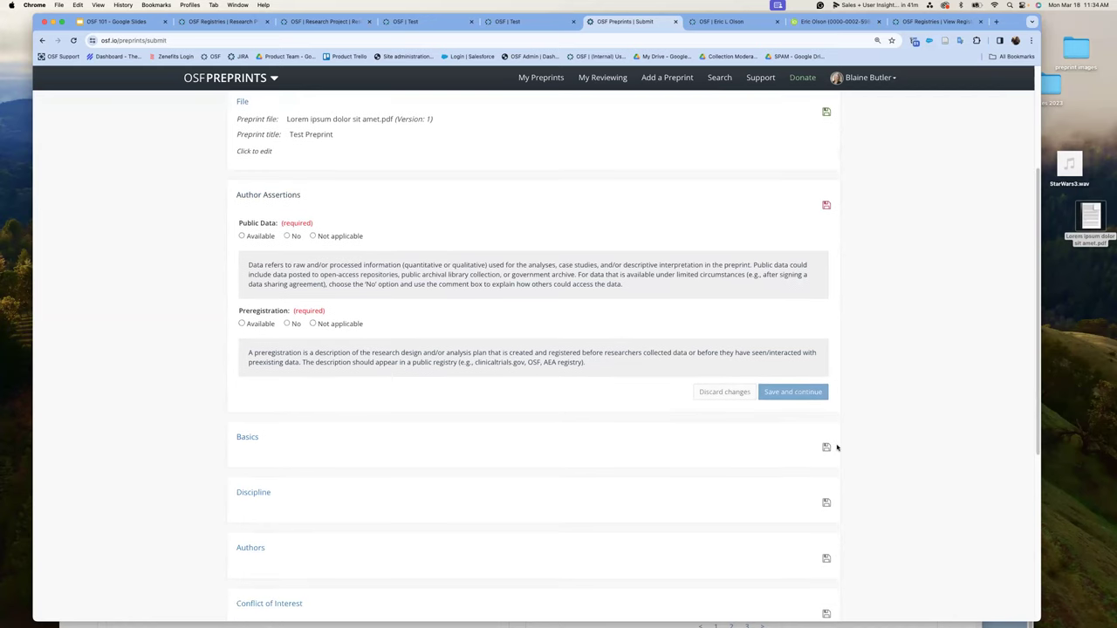
click(738, 441)
scroll(532, 416, down, 1)
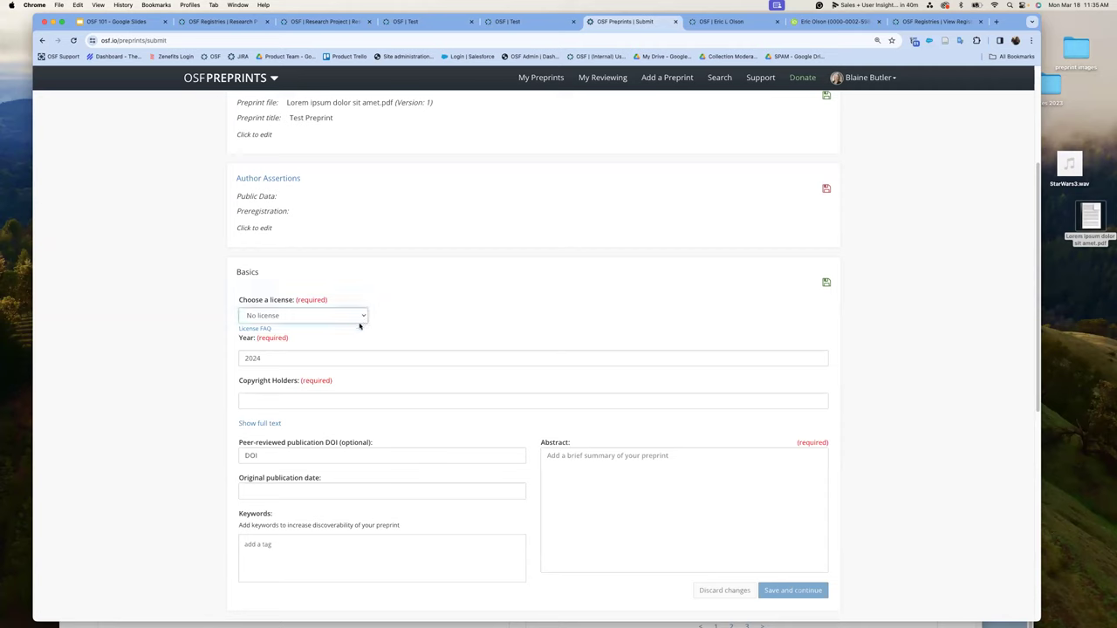
click(358, 324)
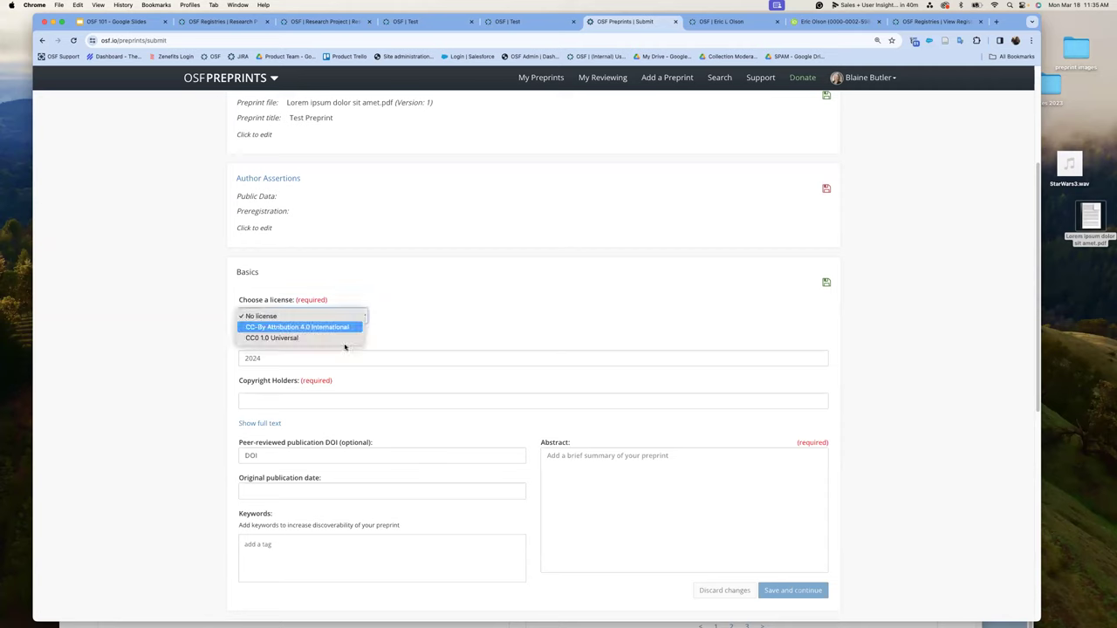
click(343, 346)
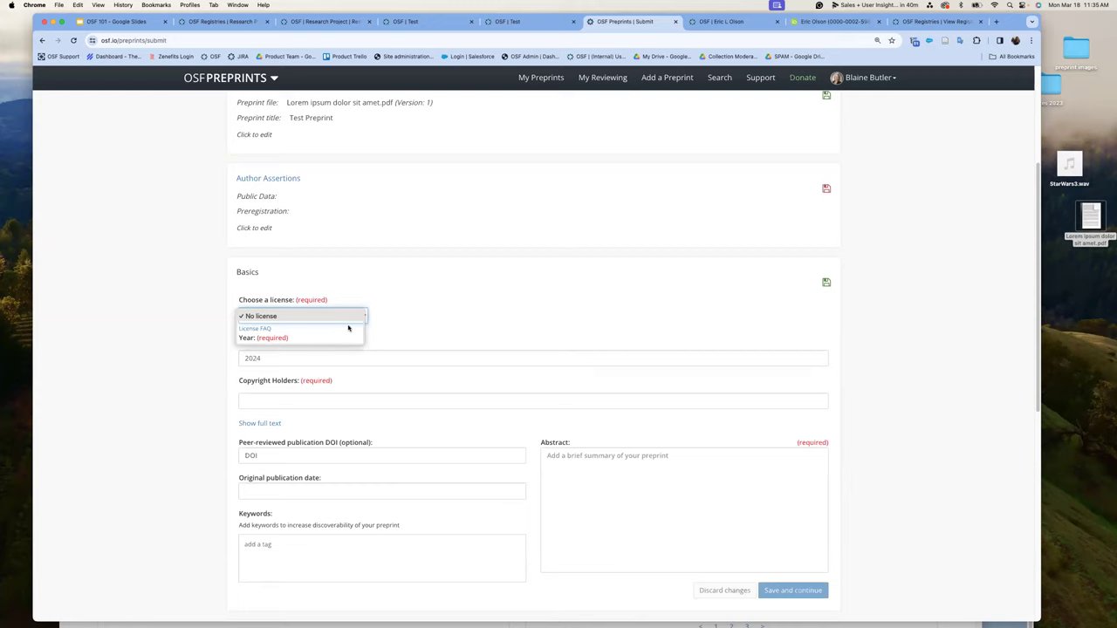
click(348, 327)
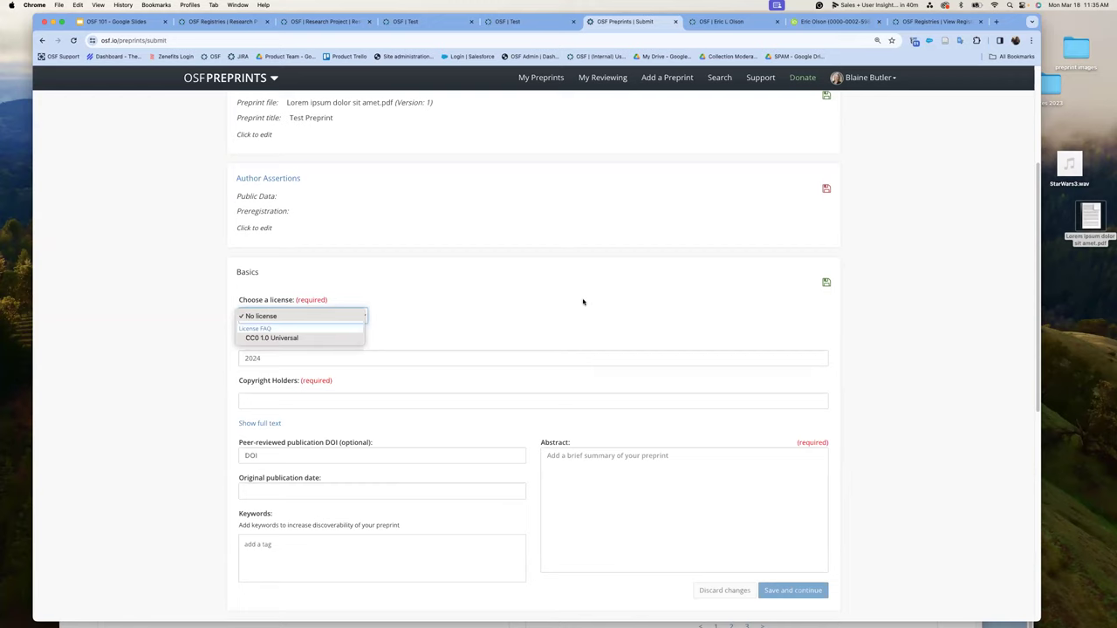
scroll(611, 314, down, 5)
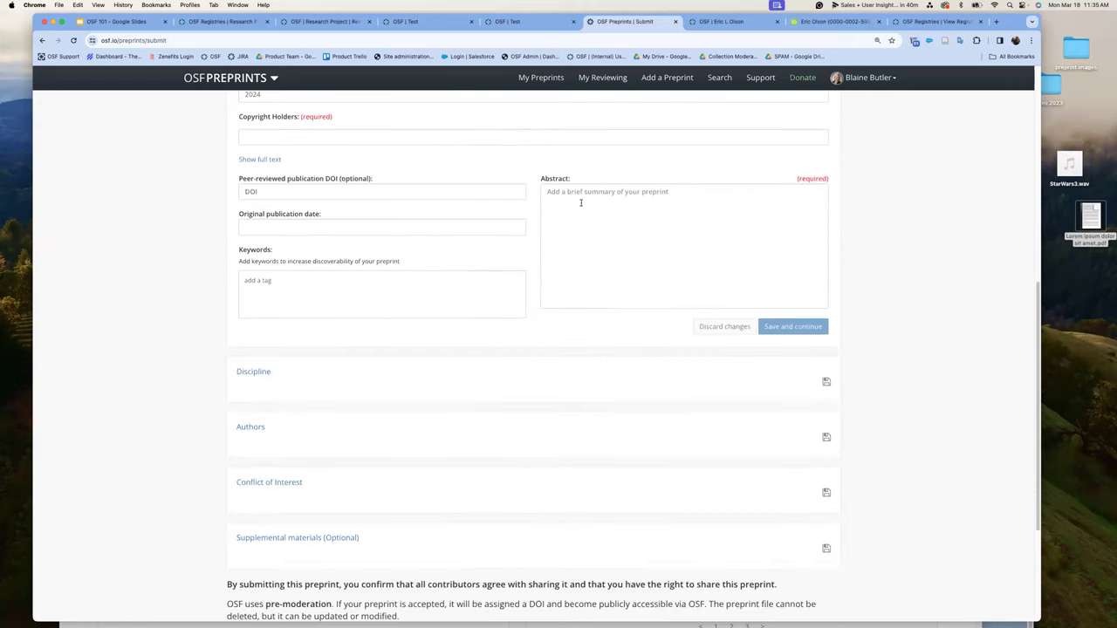
click(826, 382)
- Skip Discipline, search for another author by name, and declare no conflict of interest
click(827, 415)
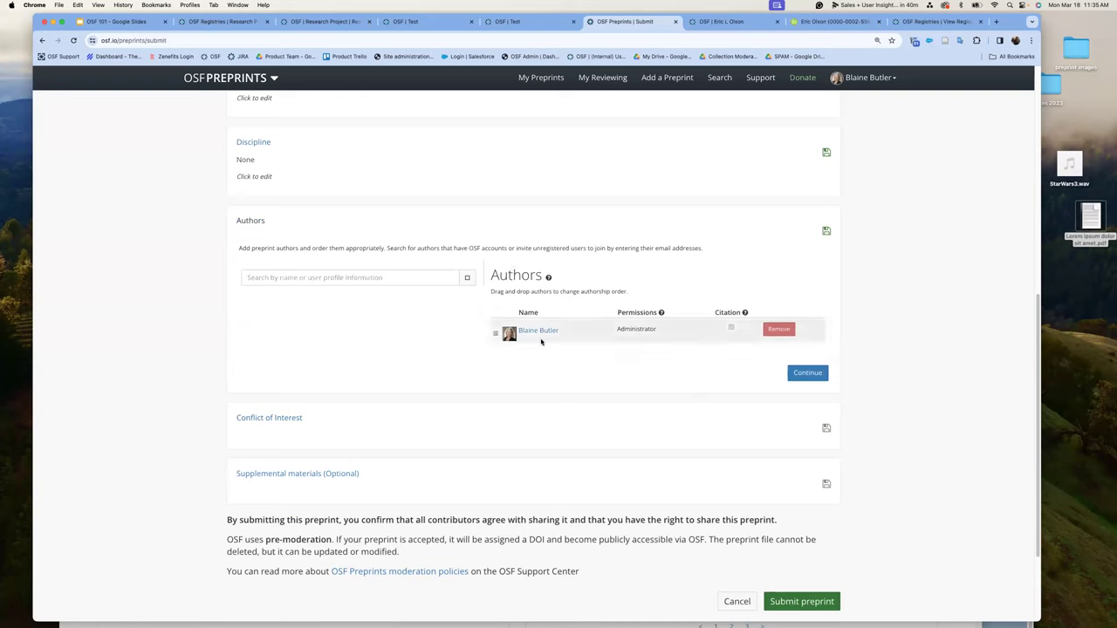
click(269, 277)
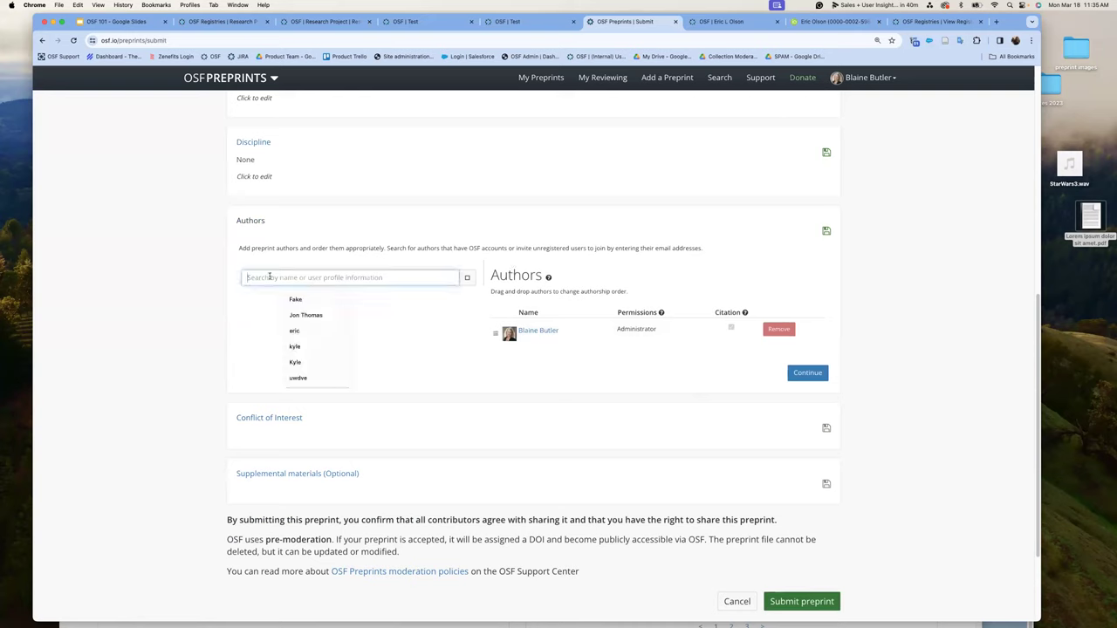
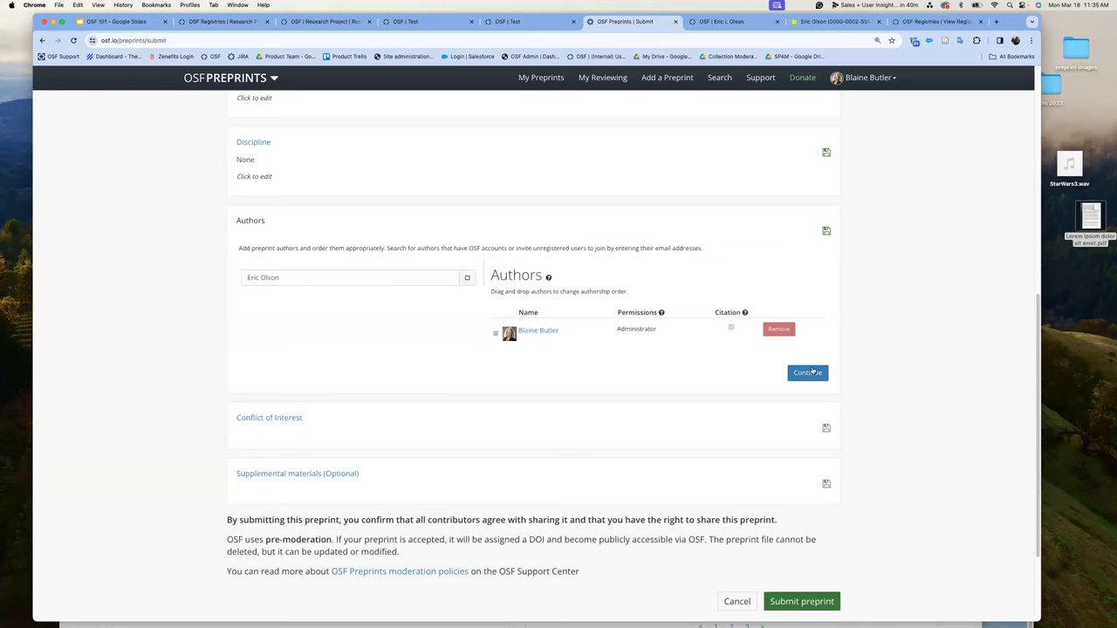
click(827, 430)
click(270, 328)
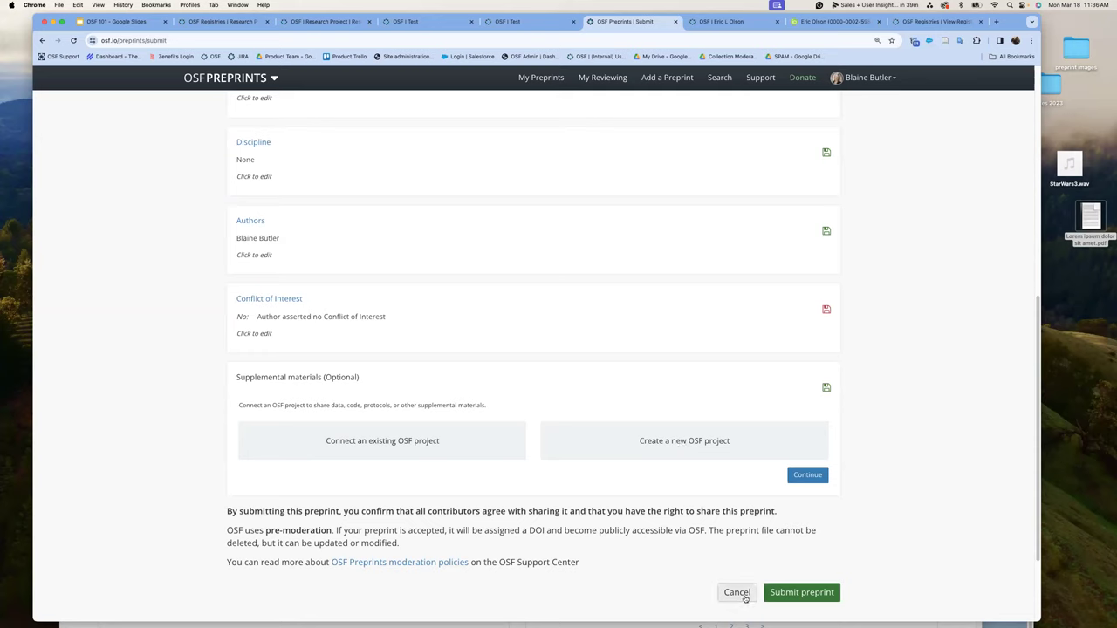
- Cancel the preprint submission, confirm discarding it, and show the 'Connect Resources across the OSF' slide
click(744, 597)
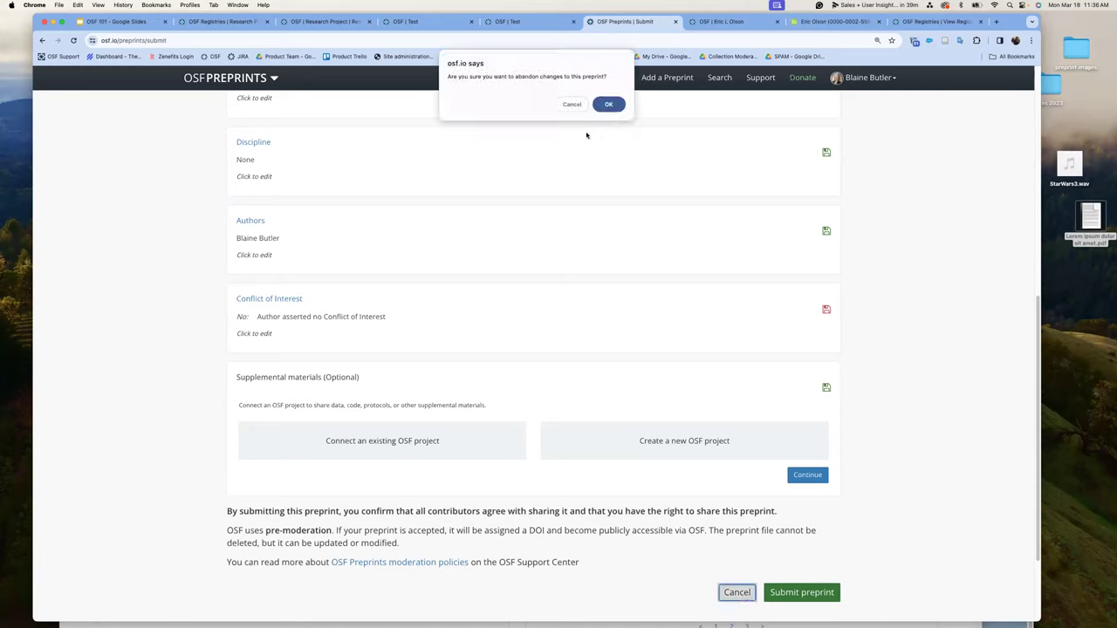
click(608, 106)
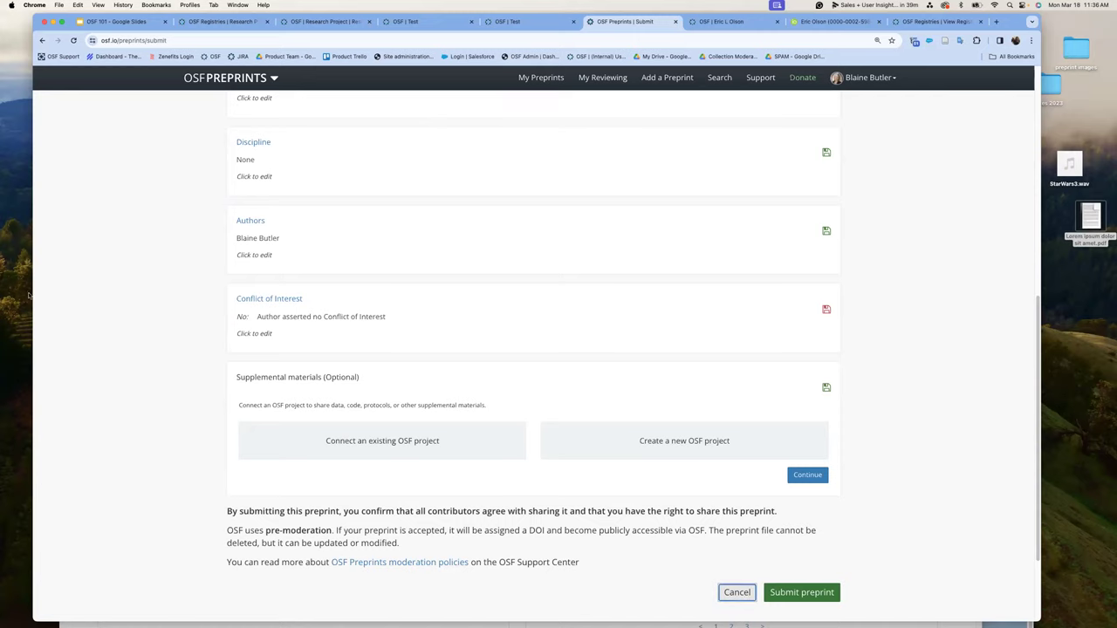
click(103, 21)
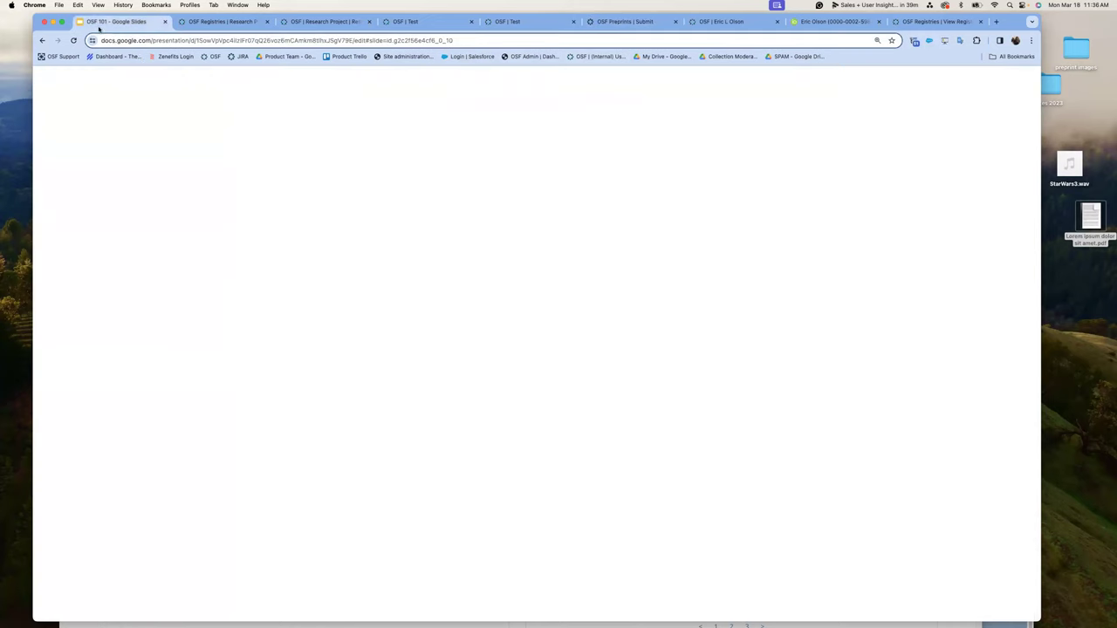
click(119, 378)
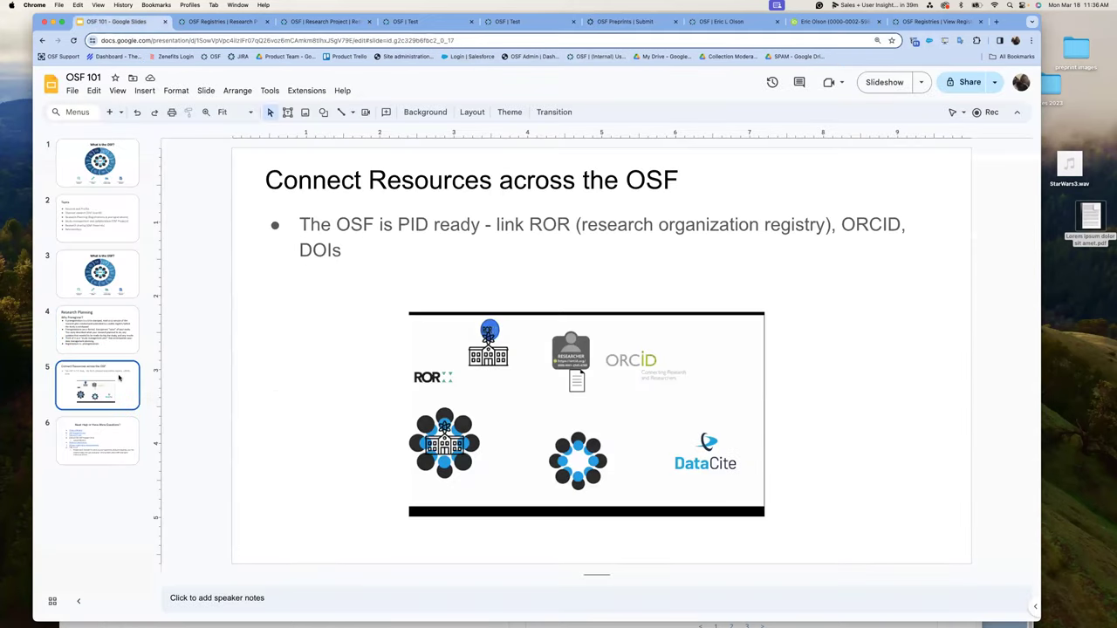